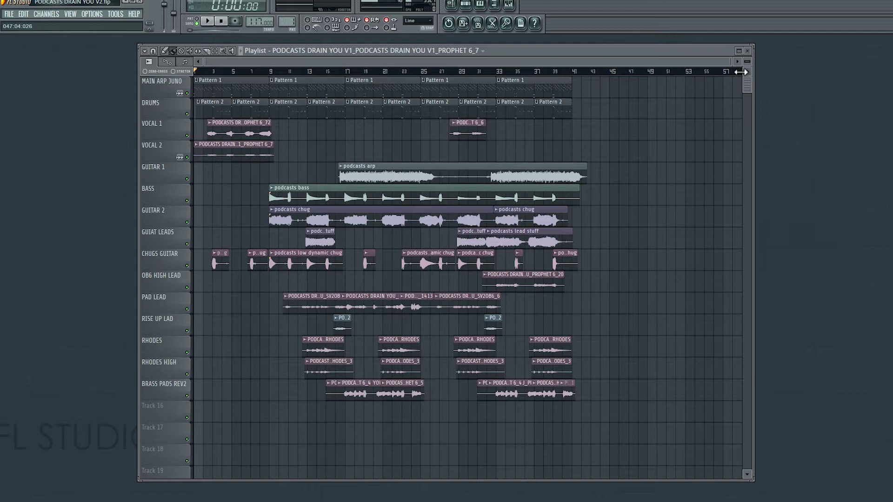
left_click_drag(741, 72, 633, 68)
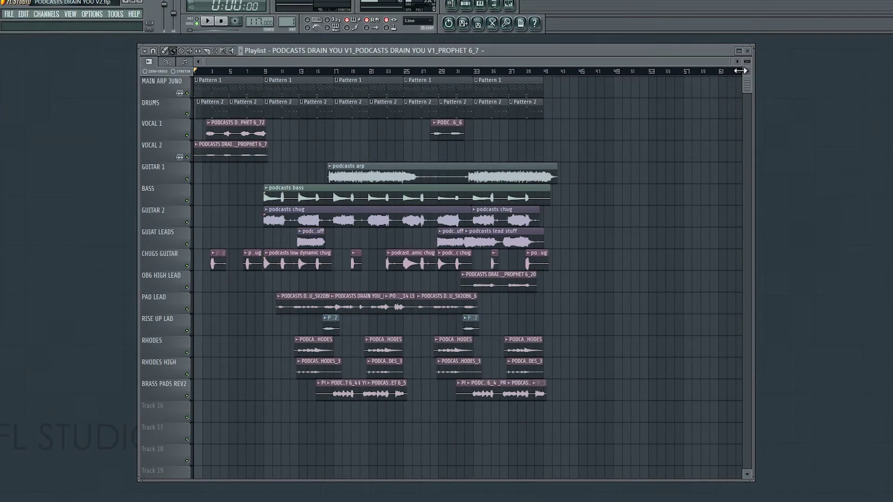
left_click_drag(740, 71, 775, 76)
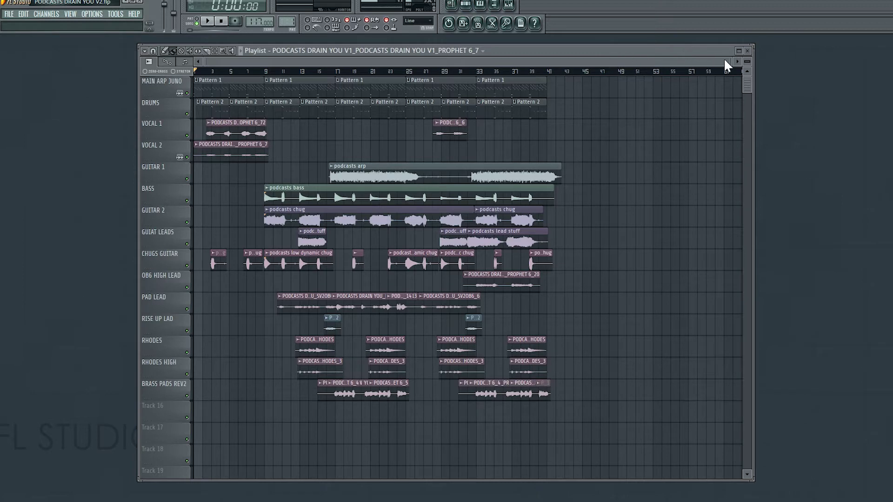
mouse_move(730, 62)
left_mouse_down()
mouse_move(825, 99)
mouse_move(739, 52)
left_mouse_up()
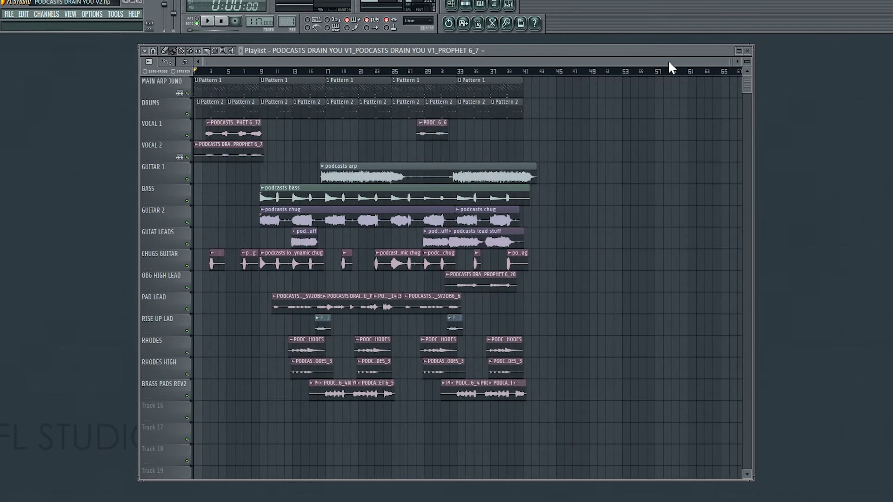
left_click_drag(651, 52, 682, 53)
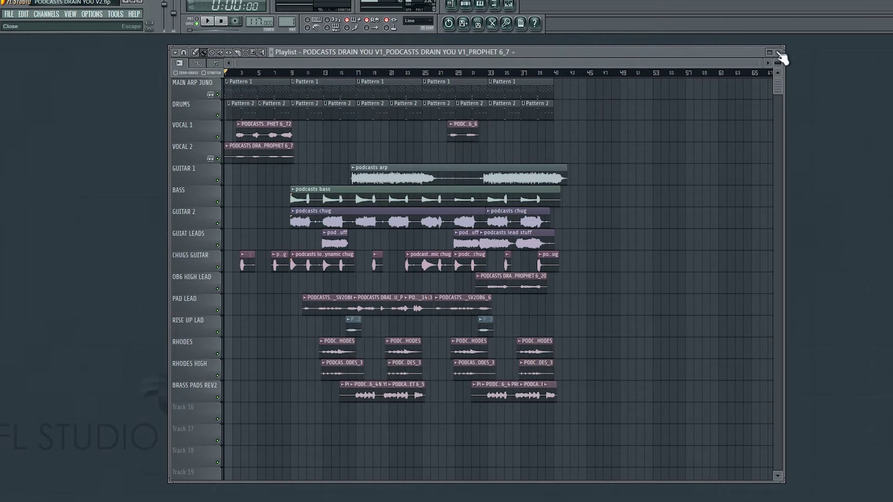
- Open the step sequencer and bring up the first Model 84 Polyphonic Synthesizer channel to view its A11 Brass patch
left_click(466, 6)
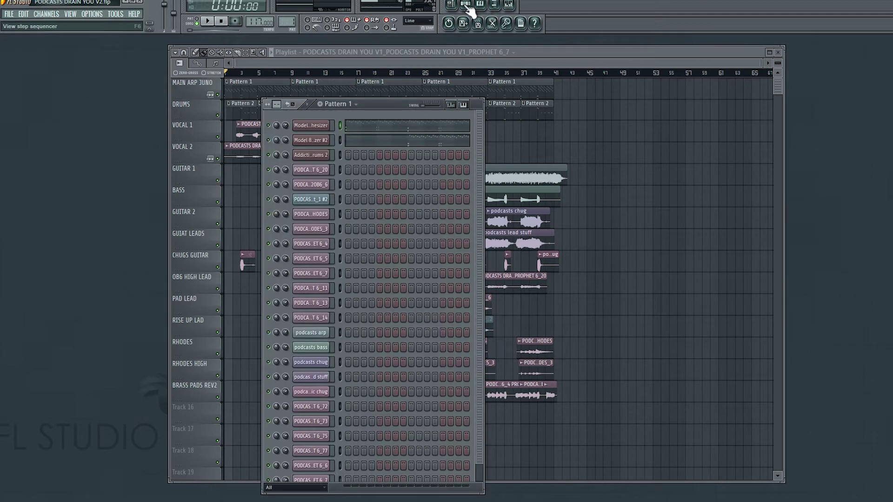
left_click(310, 131)
left_click_drag(323, 153, 346, 118)
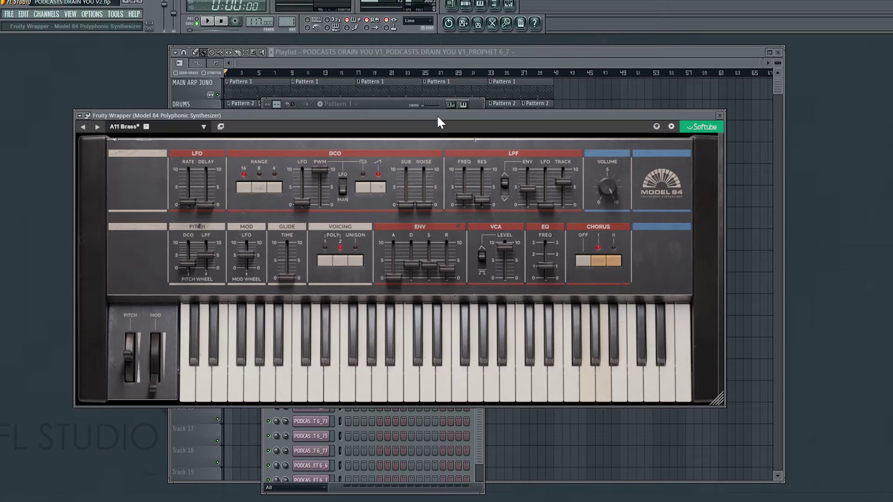
left_click_drag(437, 116, 439, 67)
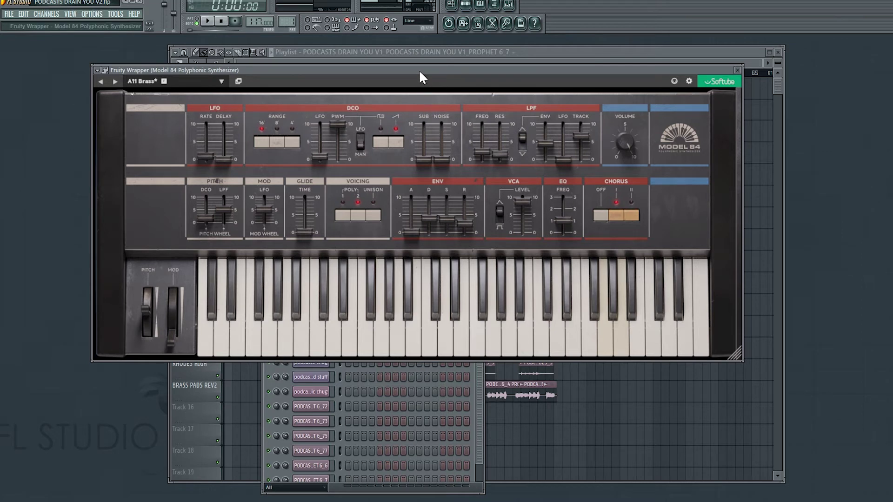
mouse_move(420, 72)
left_mouse_down()
mouse_move(422, 64)
mouse_move(421, 82)
mouse_move(434, 77)
left_mouse_up()
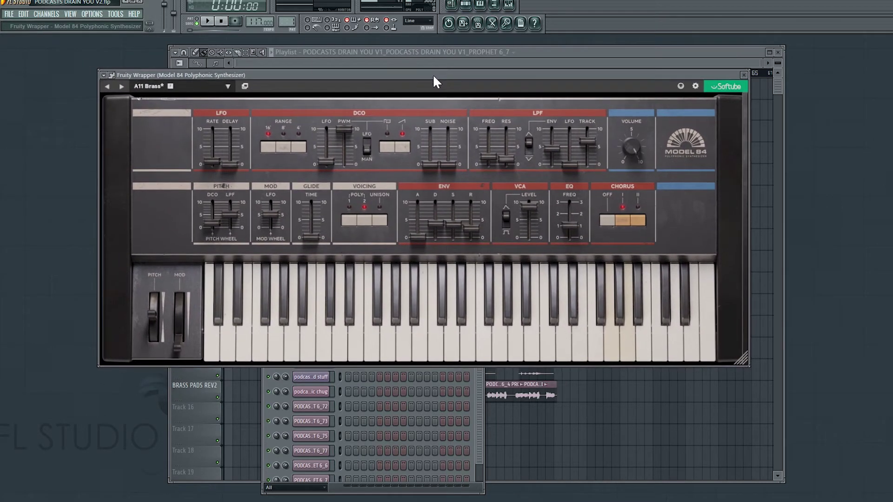
- Solo the MAIN ARP JUNO track in the playlist, play it back briefly, and return to the Model 84 synth
left_click(628, 56)
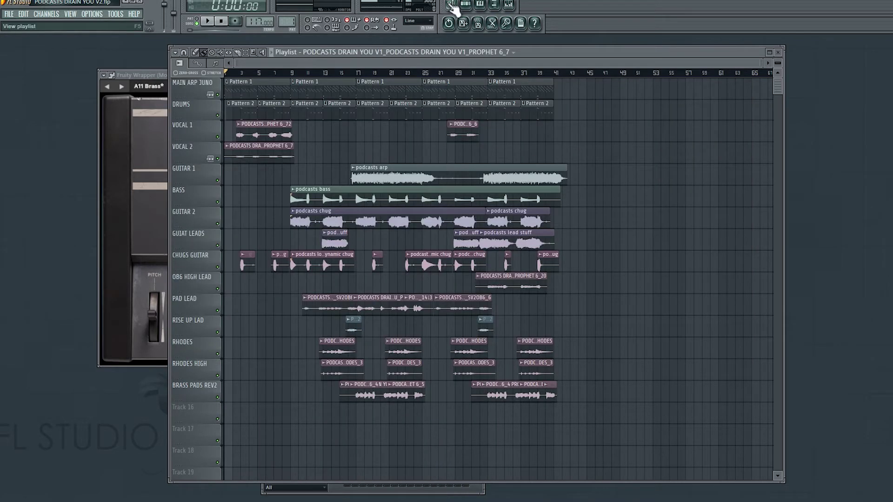
right_click(217, 95)
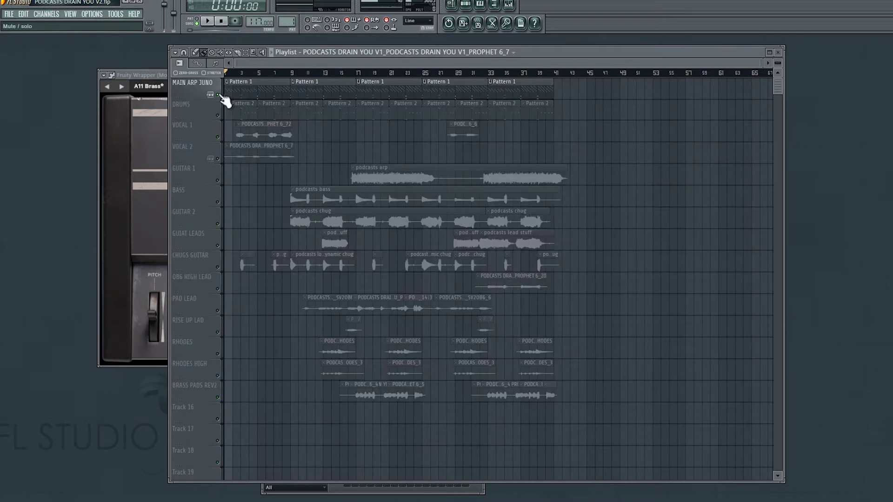
left_click(211, 23)
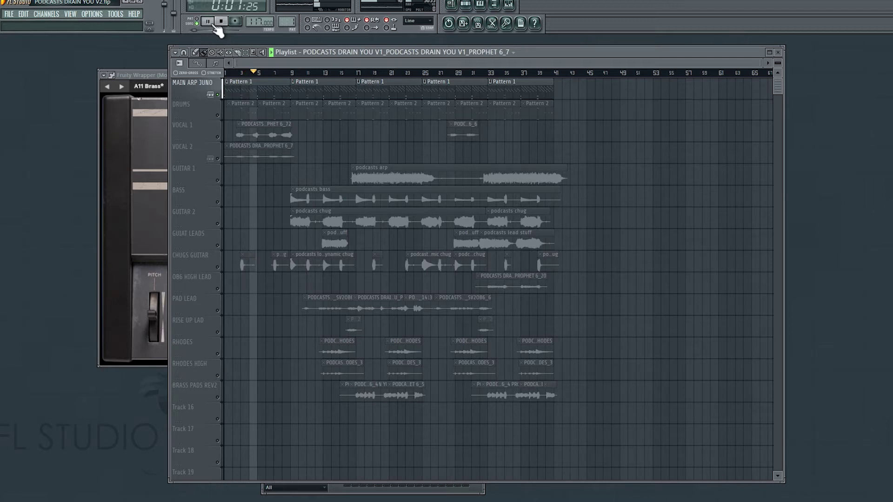
key("space")
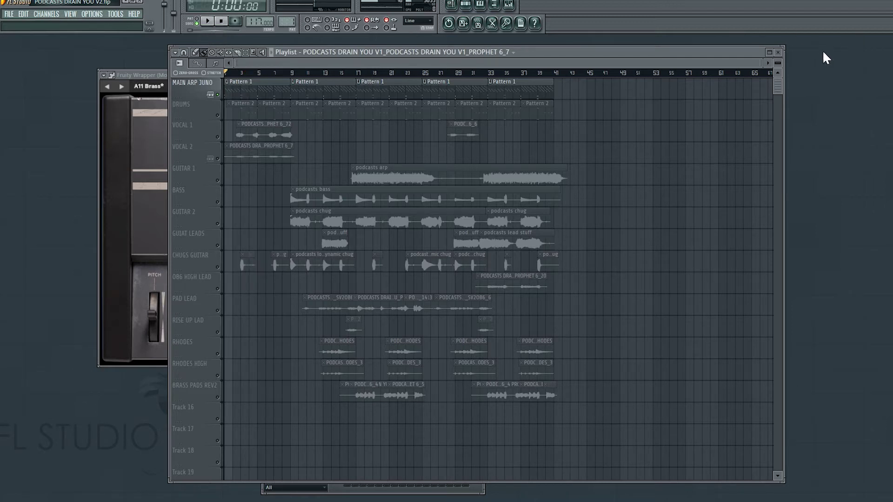
left_click(778, 53)
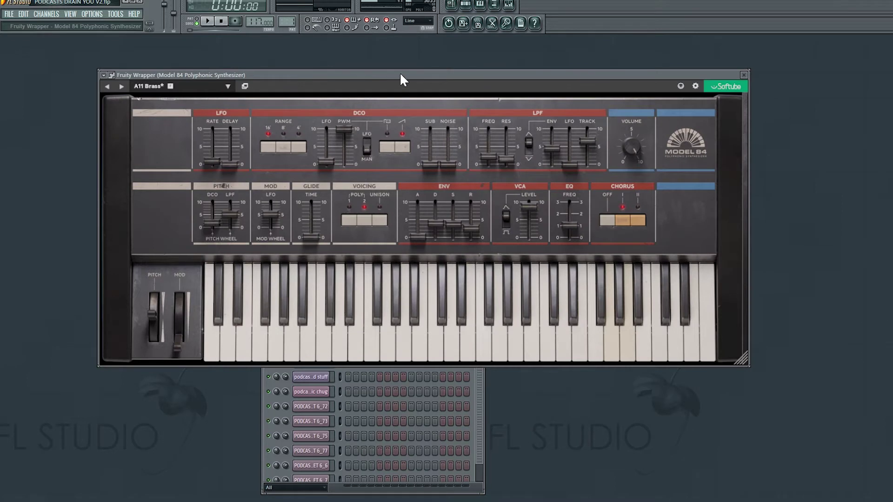
left_click_drag(400, 75, 402, 99)
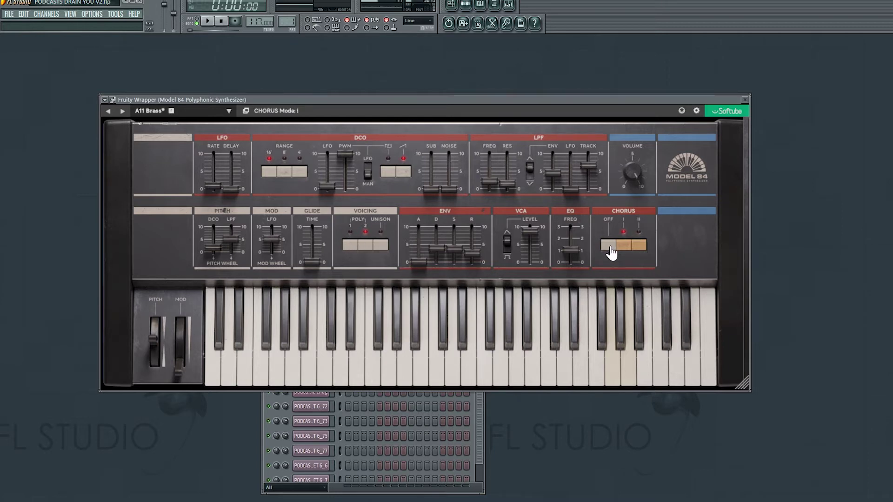
- Open the mixer and examine the OuterSpace_x64 effect on the Model 84 Polyphonic Synthesizer insert
left_click(509, 5)
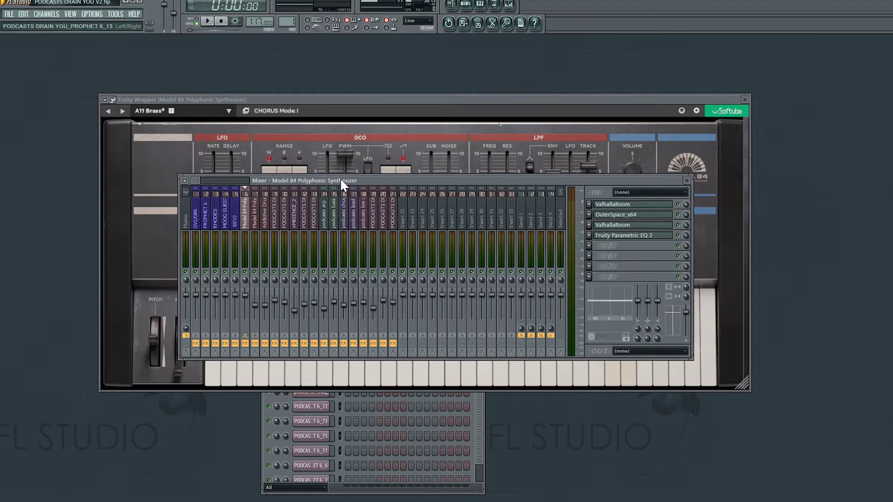
left_click(617, 216)
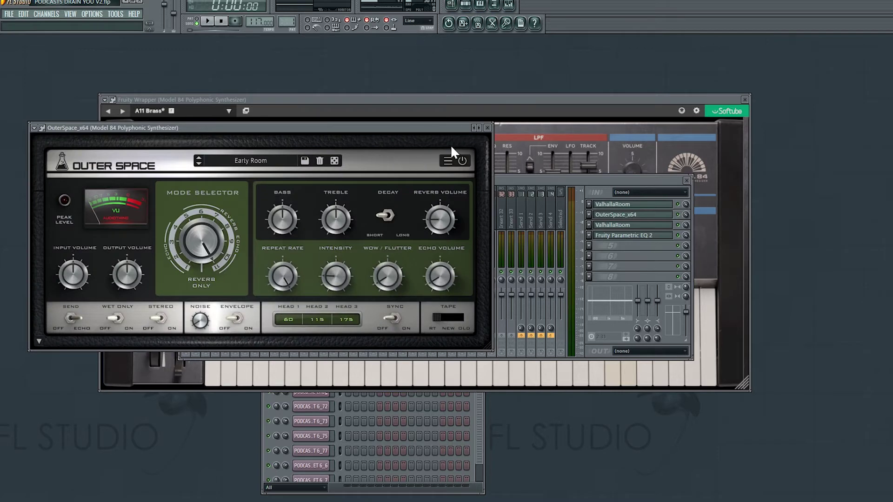
left_click(488, 128)
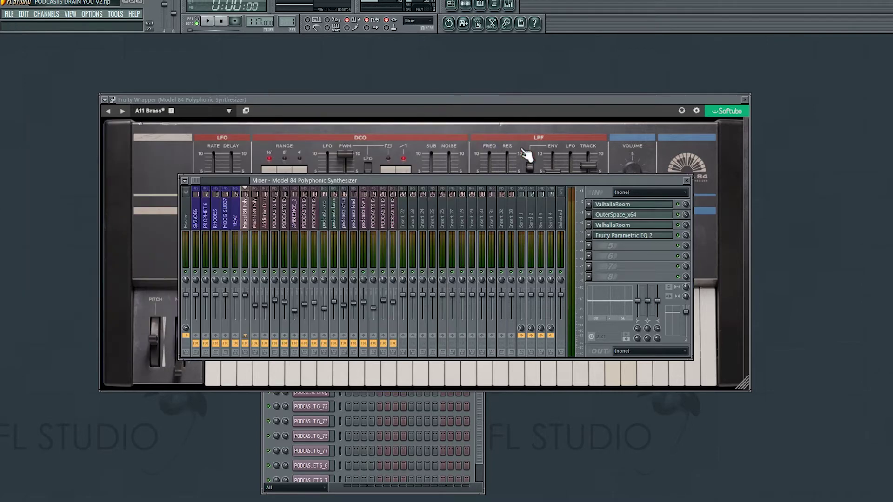
- Examine the presets and settings of both ValhallaRoom reverbs on the Model 84 insert and close them
left_click(618, 226)
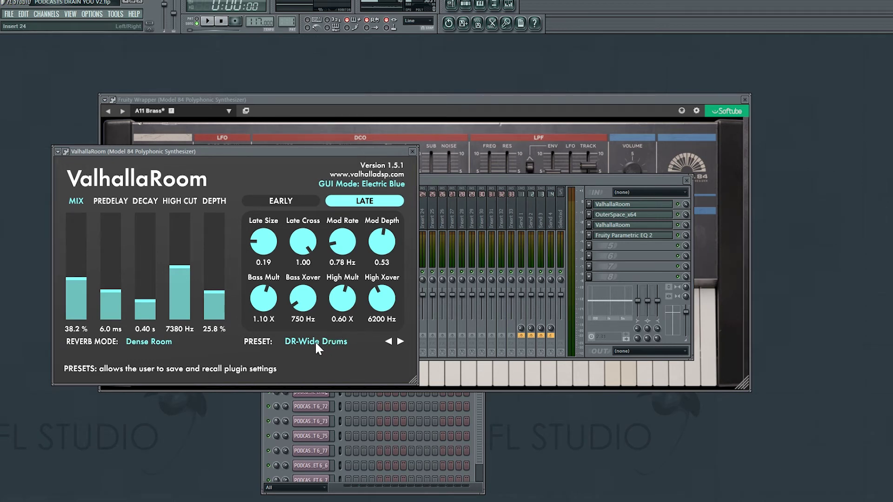
left_click(624, 206)
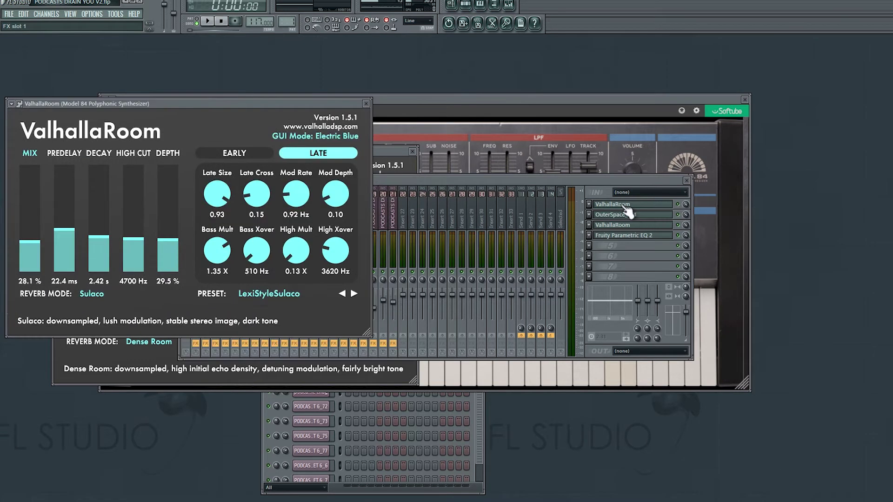
left_click(366, 104)
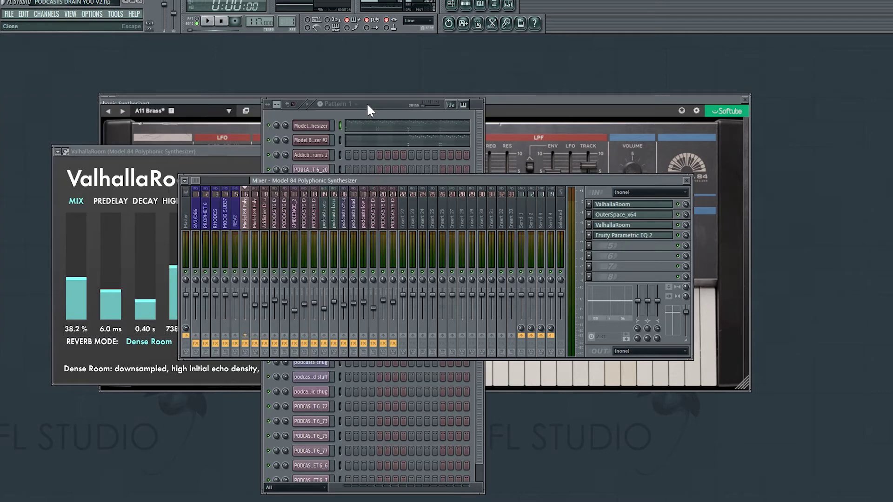
left_click(223, 151)
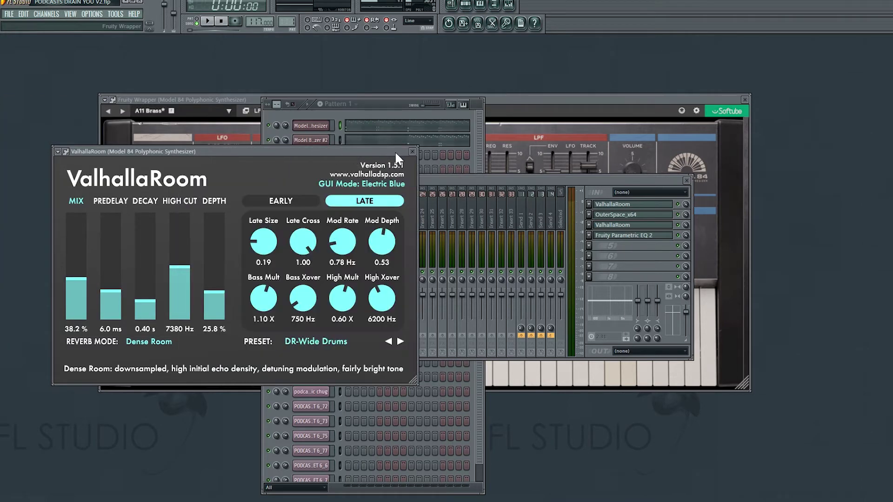
left_click(413, 152)
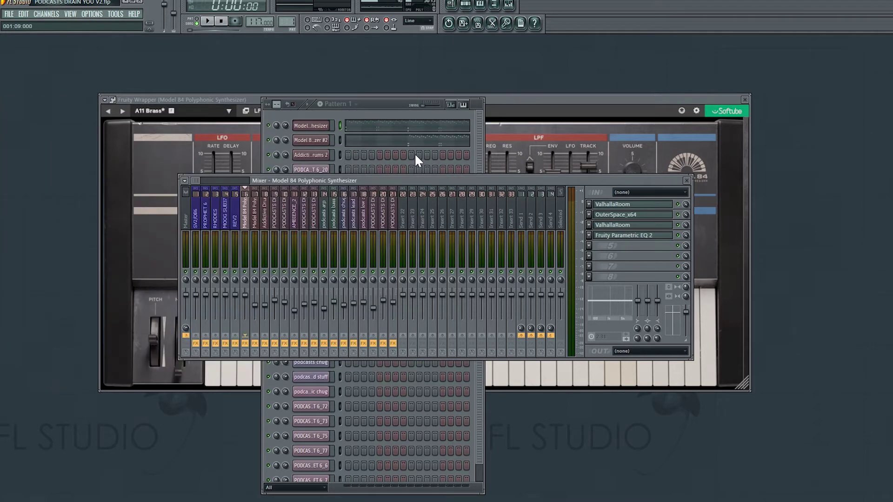
- Lower the low-shelf band 1 slightly at 106 Hz in the Model 84 insert's Fruity Parametric EQ 2
left_click(617, 242)
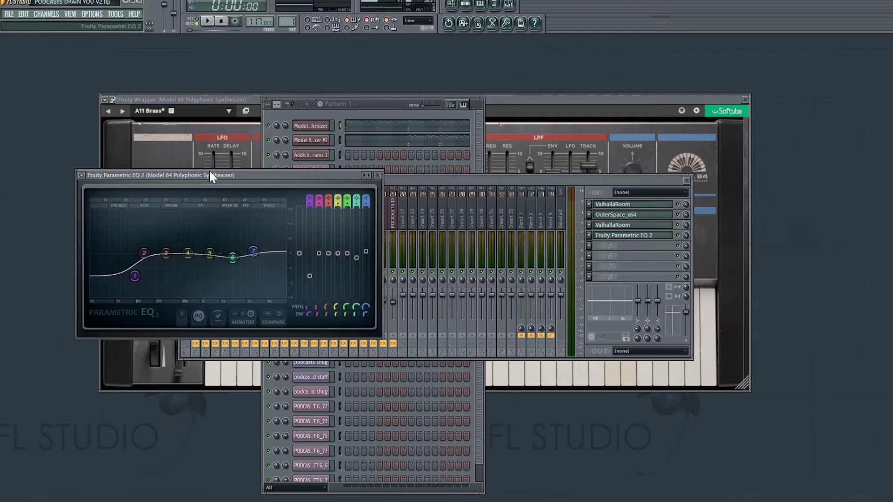
left_click_drag(175, 263, 139, 281)
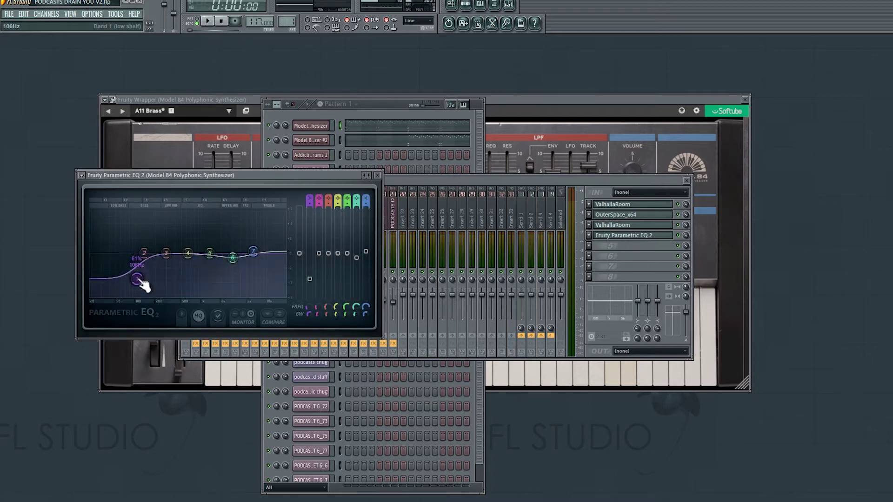
left_click(377, 175)
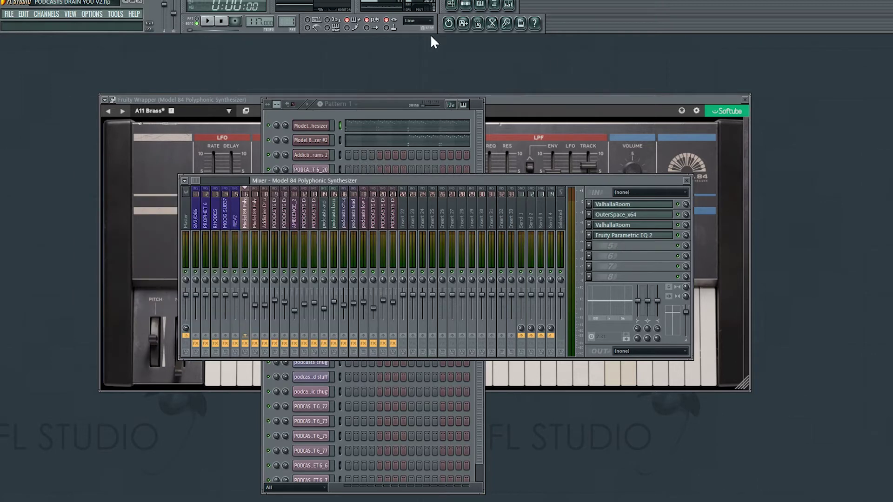
- Close the first synth and open the Model 84 Polyphonic Synthesizer #2 channel to view its J3PO Ambient Square patch
left_click(384, 103)
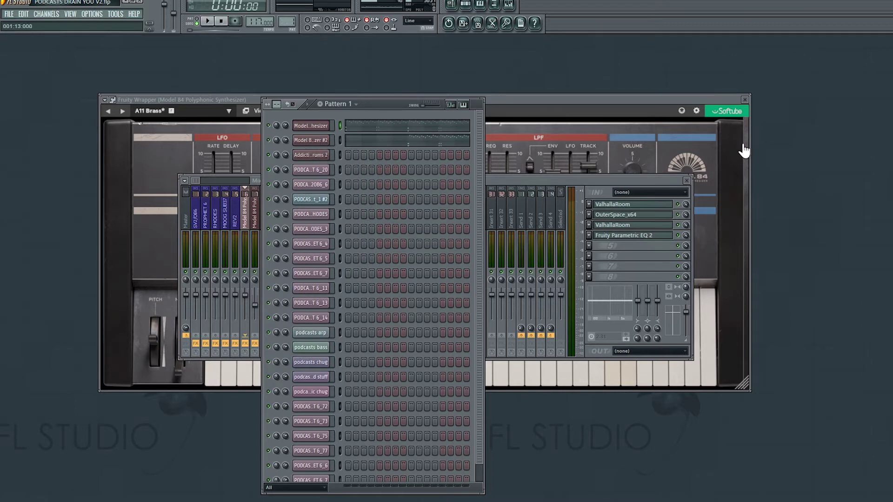
left_click(745, 100)
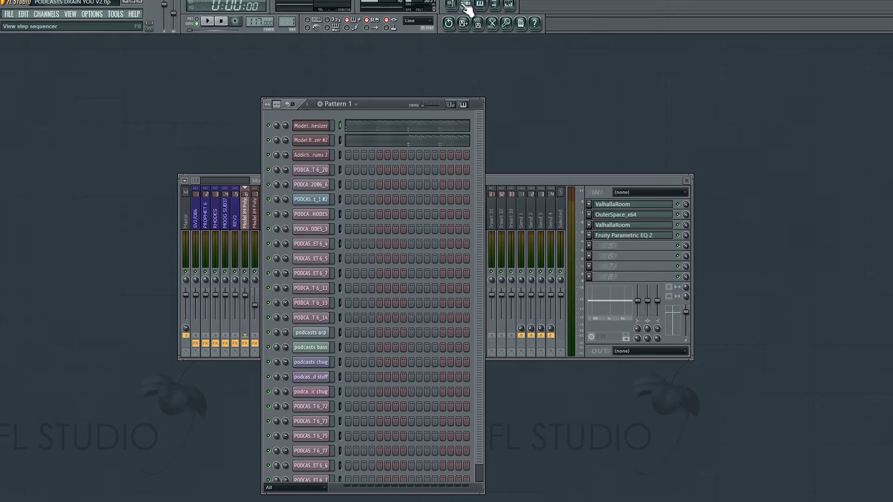
left_click(466, 4)
left_click(466, 4)
left_click(311, 140)
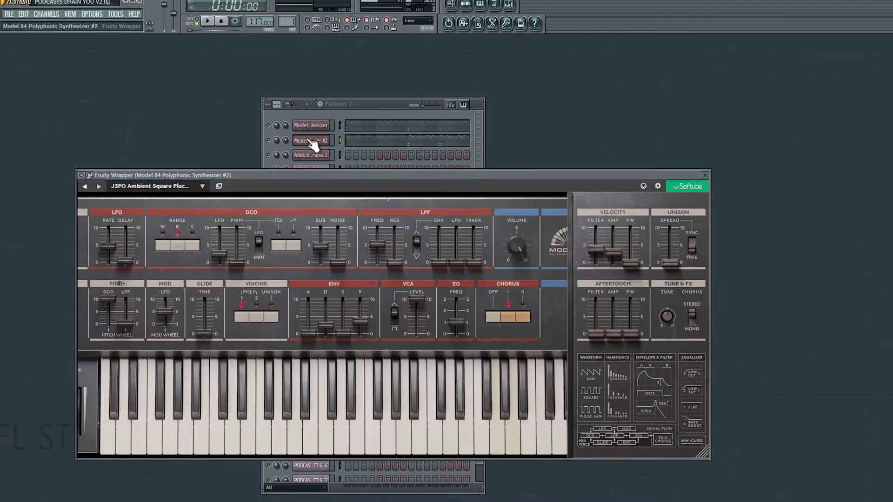
left_click_drag(371, 173, 396, 154)
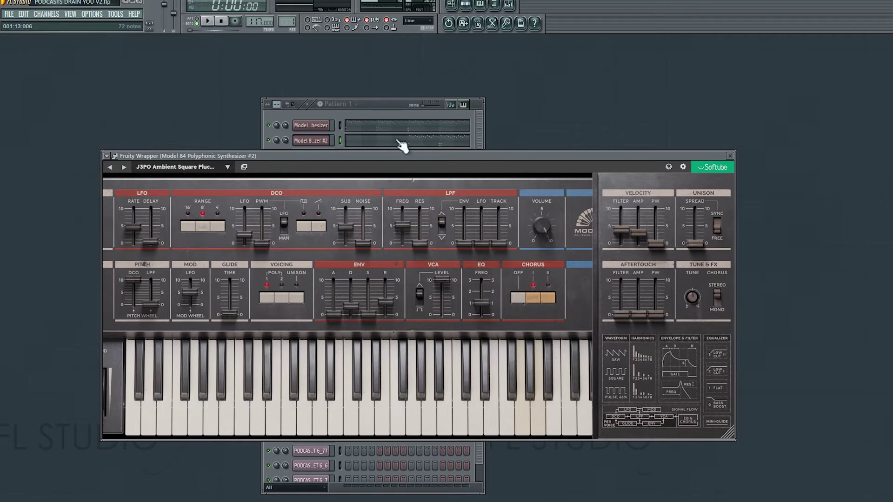
- Play the soloed MAIN ARP JUNO track in the playlist from about bar 5
left_click(451, 6)
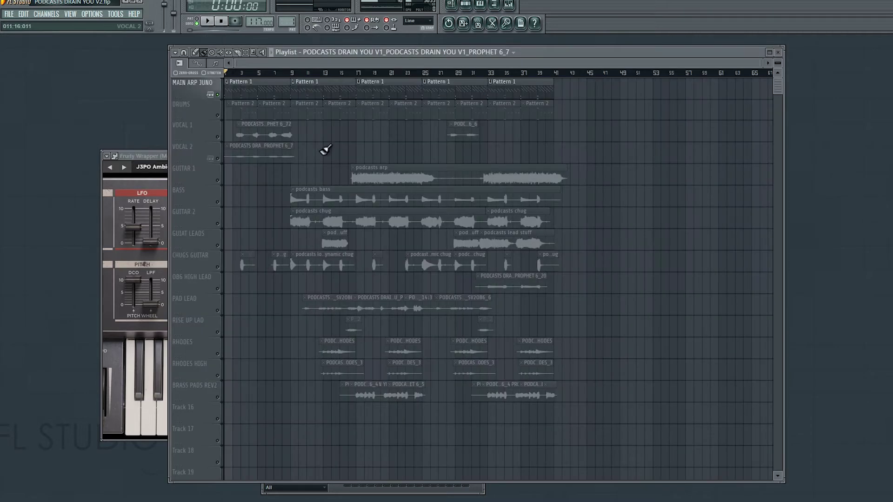
left_click(258, 73)
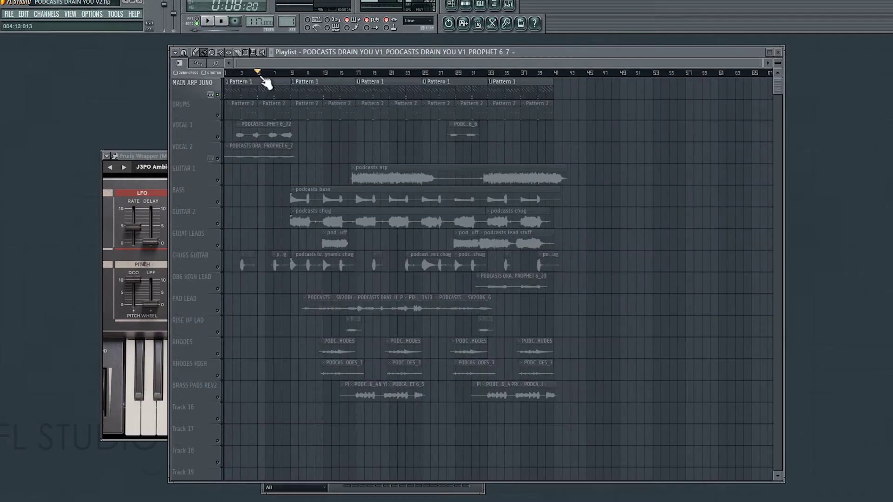
scroll(263, 81, "up", 3)
key("space")
- Open the mixer, stop playback, and examine Reels and LM Amplifier LM-662 on the Model 84 #2 insert
left_click(508, 4)
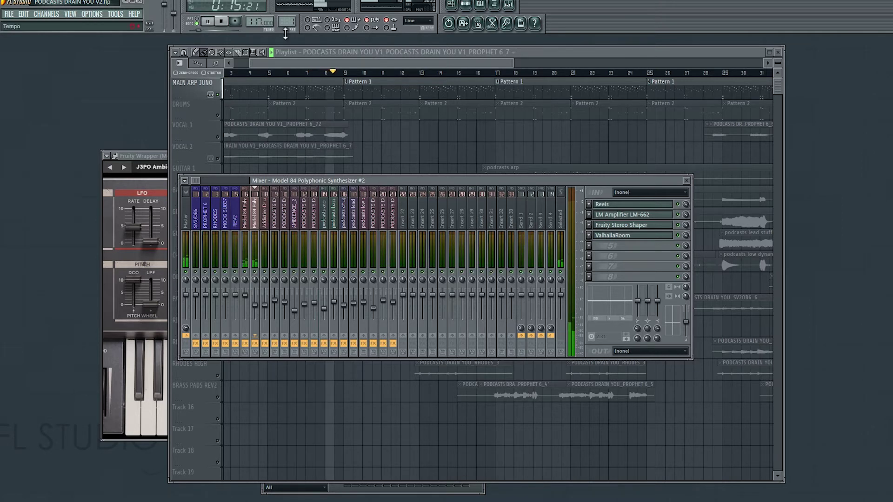
left_click(229, 22)
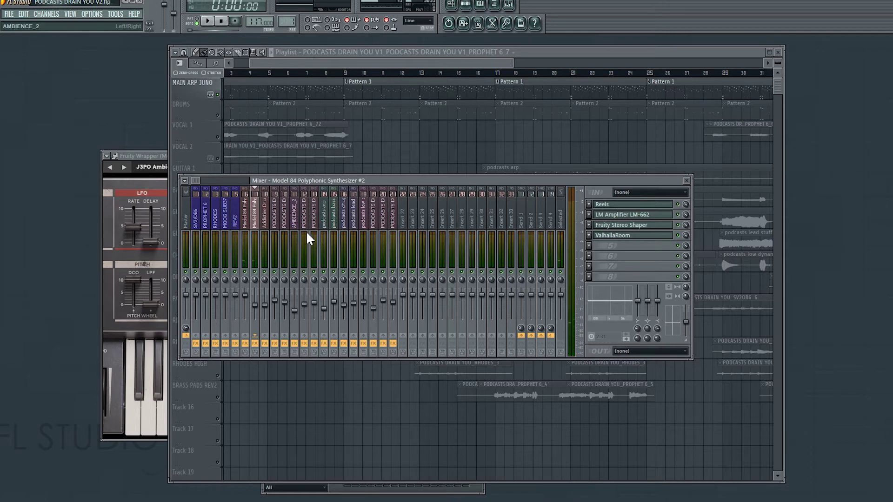
left_click(607, 206)
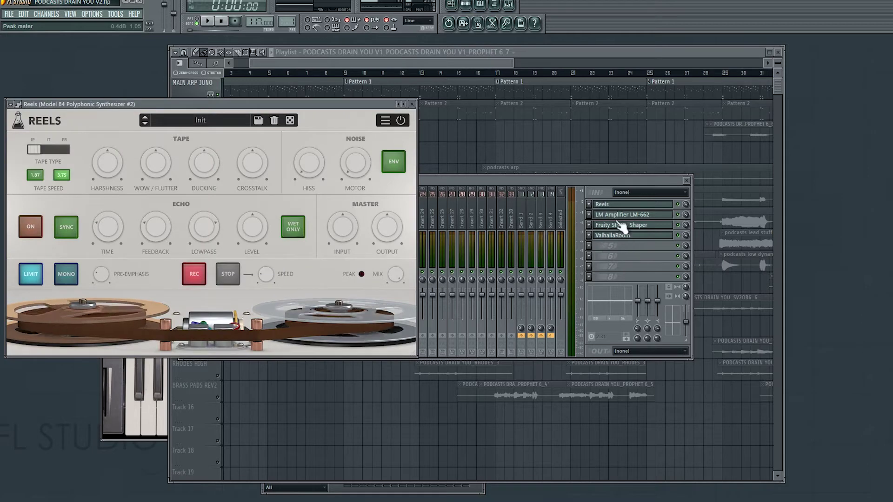
left_click(622, 217)
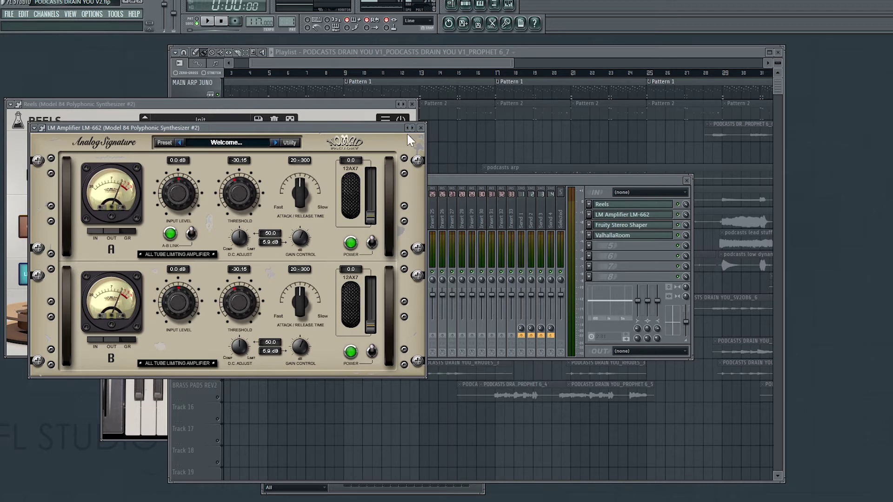
- Close LM-662 and examine the Fruity Stereo Shaper and ValhallaRoom effects on the Model 84 #2 insert
left_click(422, 127)
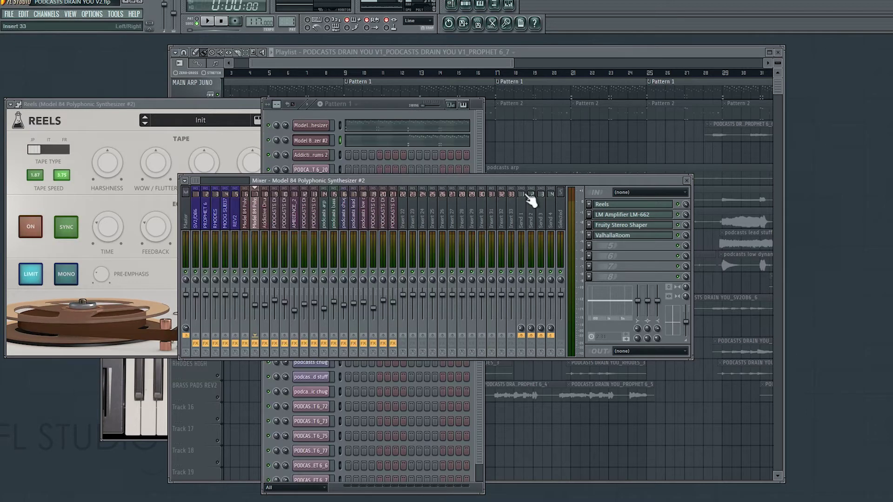
left_click(616, 228)
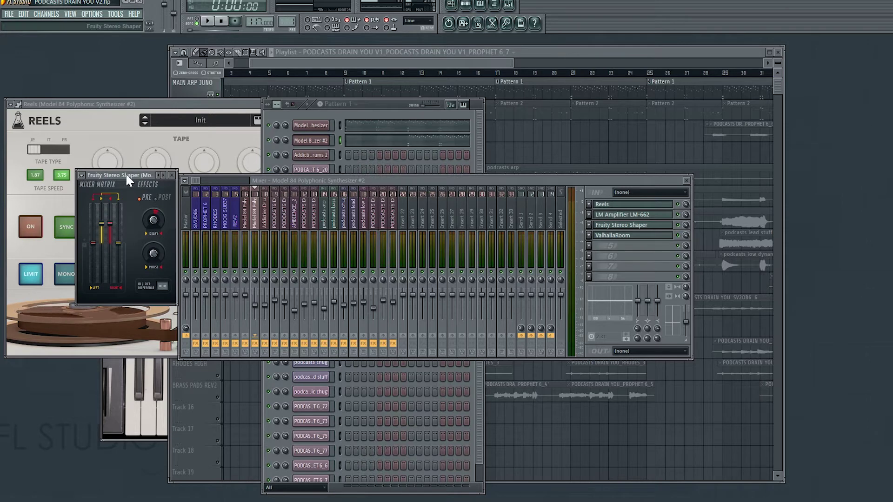
left_click_drag(125, 173, 392, 214)
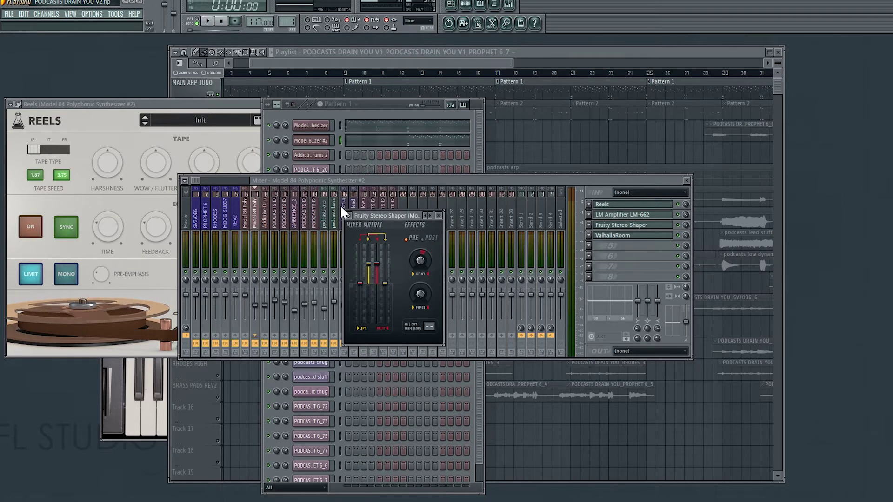
left_click(439, 216)
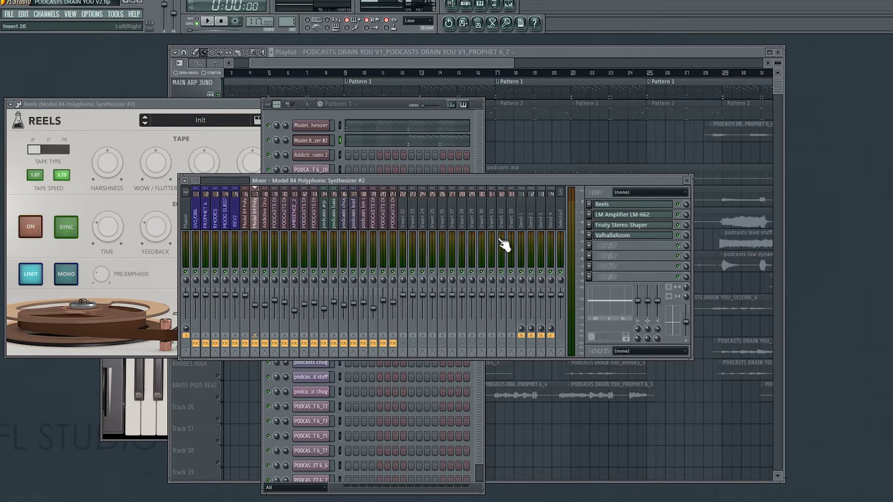
left_click(616, 236)
left_click(412, 151)
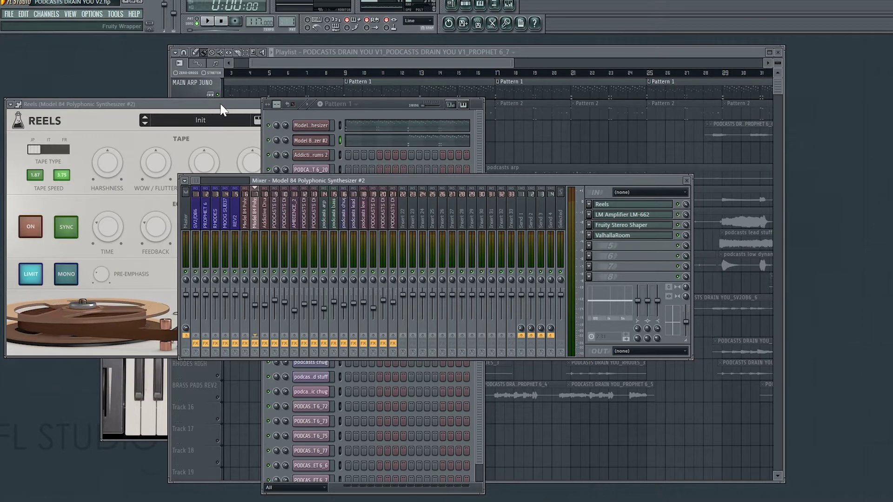
- Close Reels, the Model 84 #2 synth, the playlist and the mixer, leaving only the channel rack open
left_click(412, 104)
double_click(412, 63)
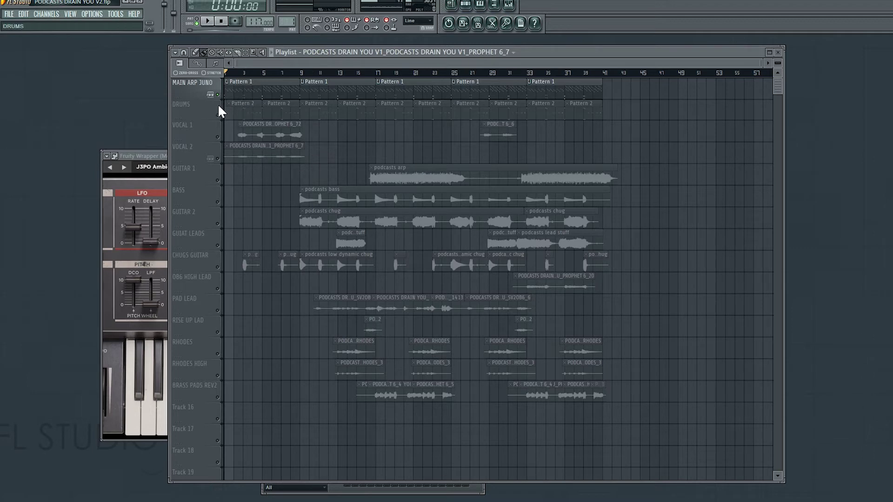
scroll(199, 117, "up", 2)
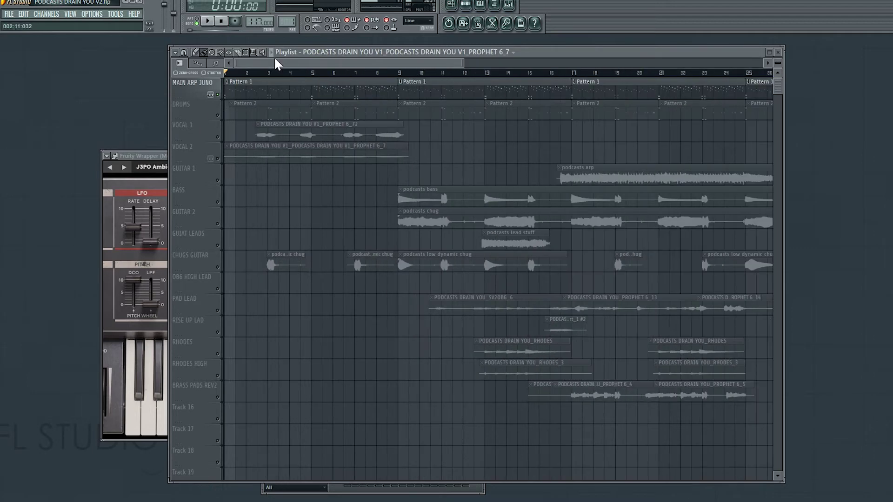
left_click(139, 156)
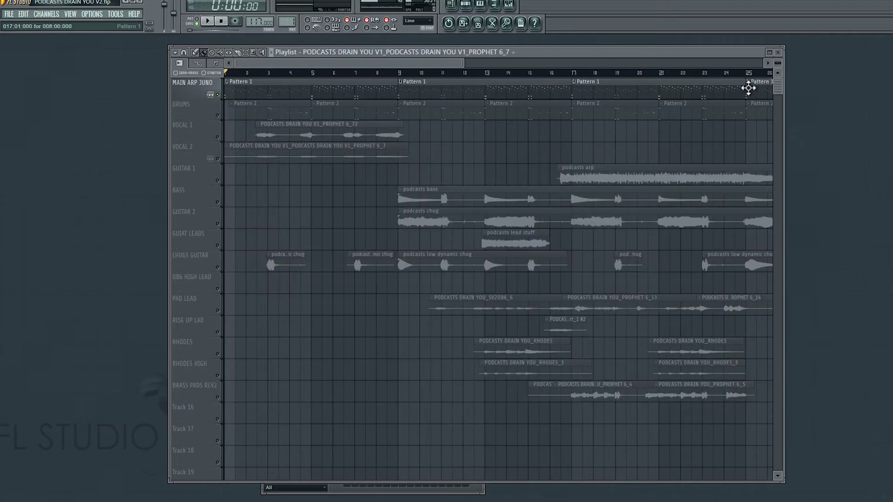
key("Escape")
left_click(780, 52)
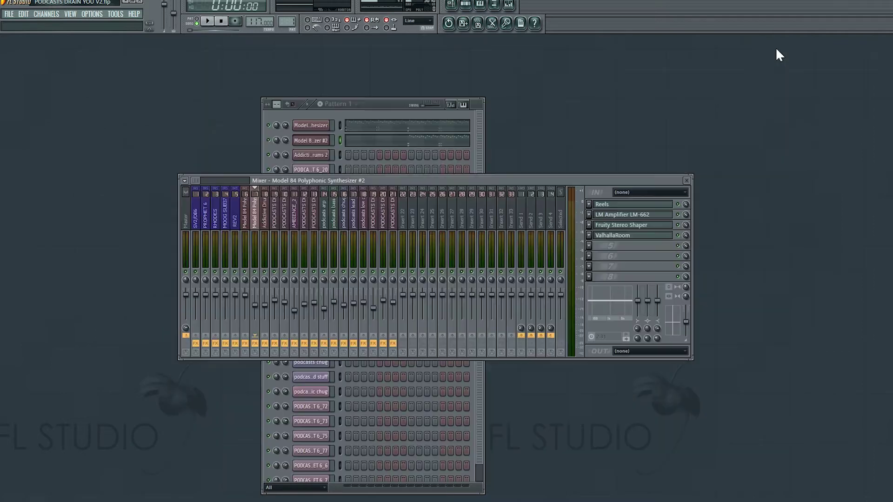
left_click(690, 177)
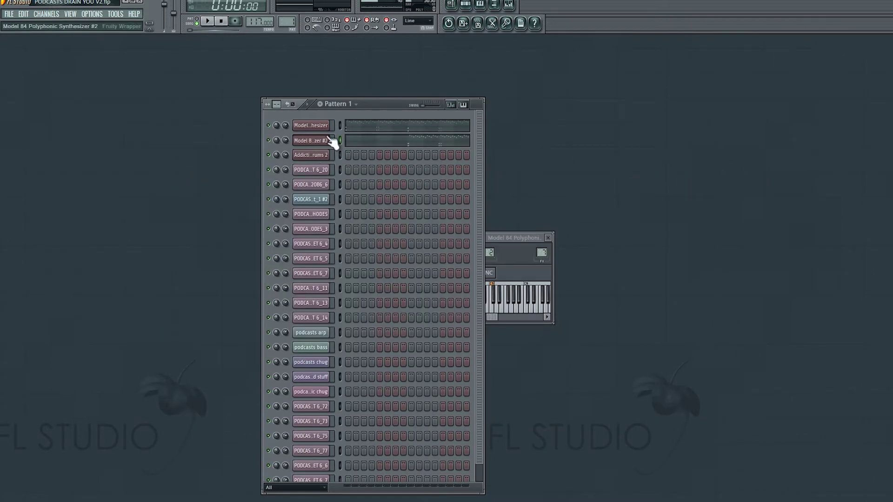
- Switch to Pattern 2 and view the Addictive Drums 2 channel's Modern Soul R&B kit, closing the plugin again
scroll(286, 22, "up", 1)
left_click(311, 156)
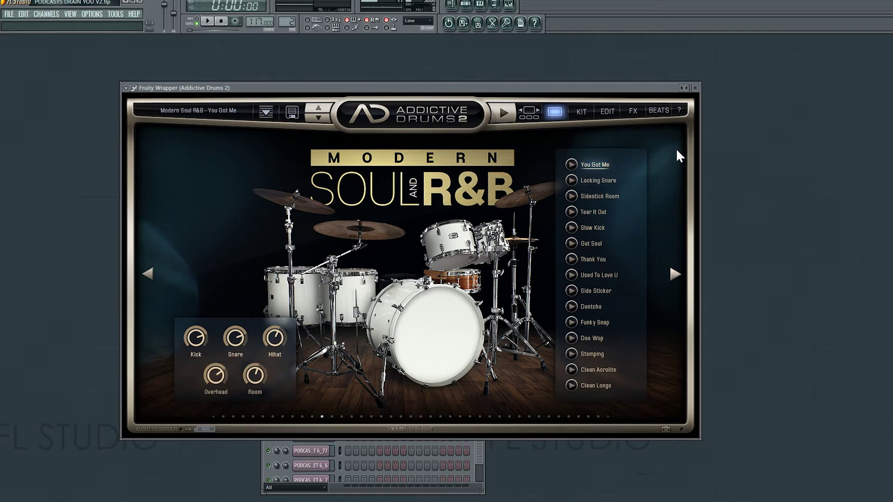
left_click(695, 88)
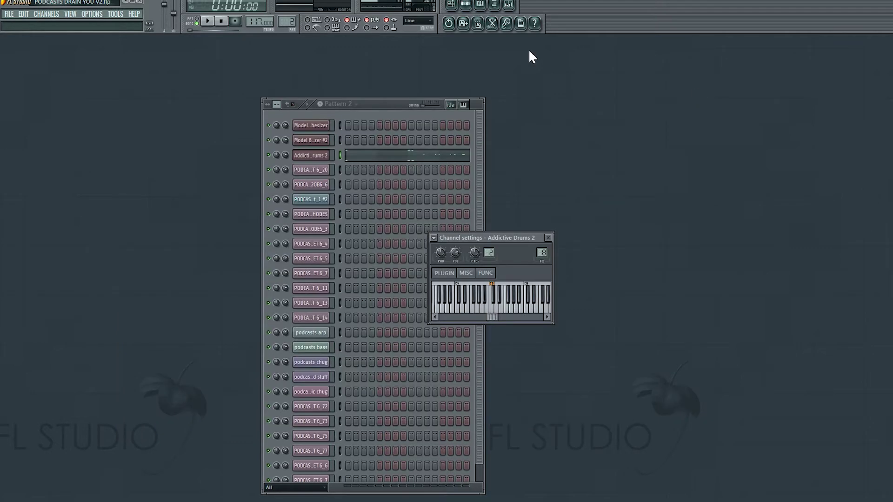
- Unmute the DRUMS track in the playlist and play it with MAIN ARP JUNO from bar 5, stopping before bar 9
left_click(451, 5)
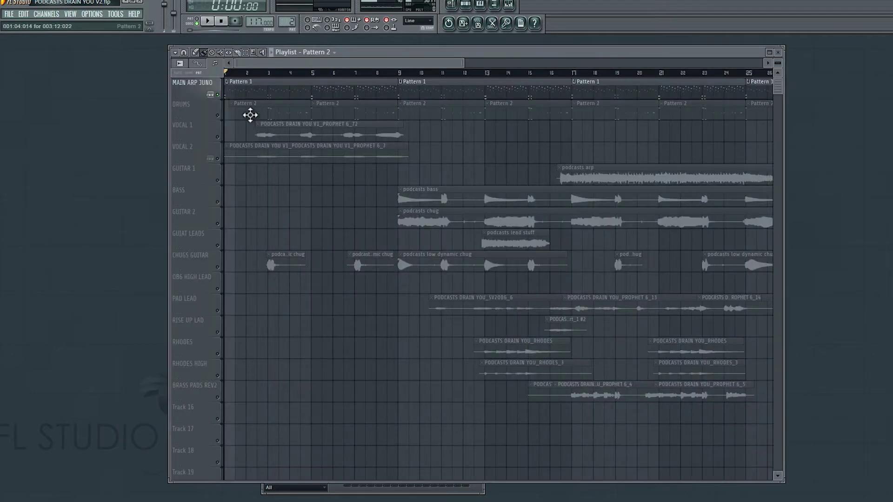
left_click(217, 115)
left_click(311, 74)
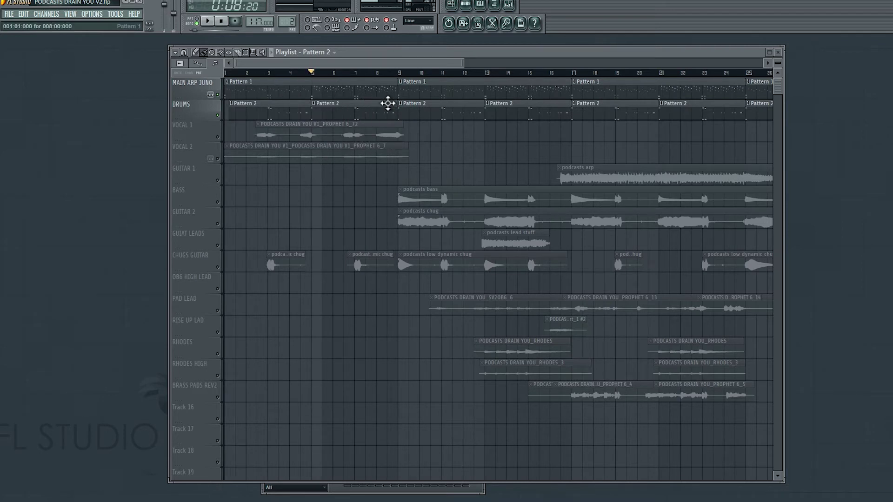
key("space")
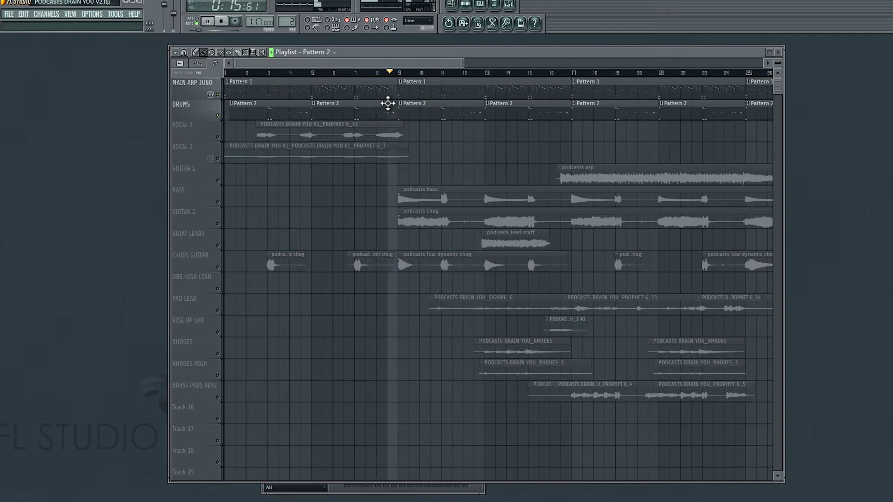
key("space")
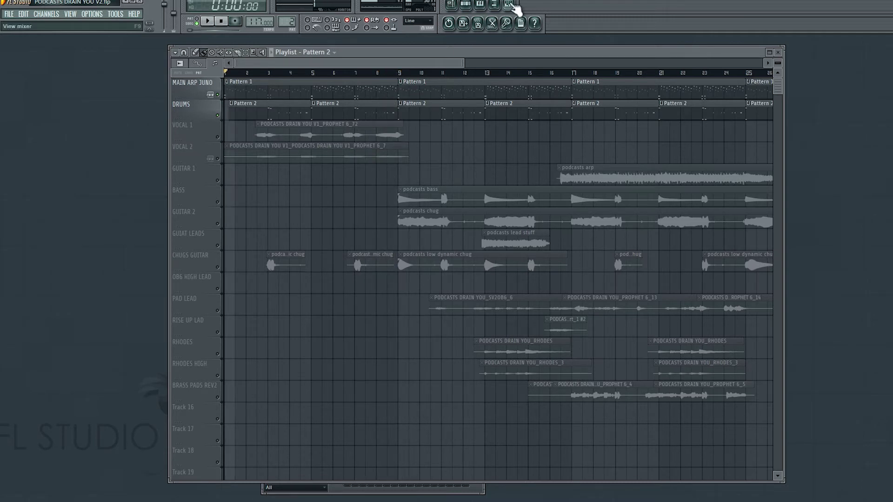
left_click(510, 6)
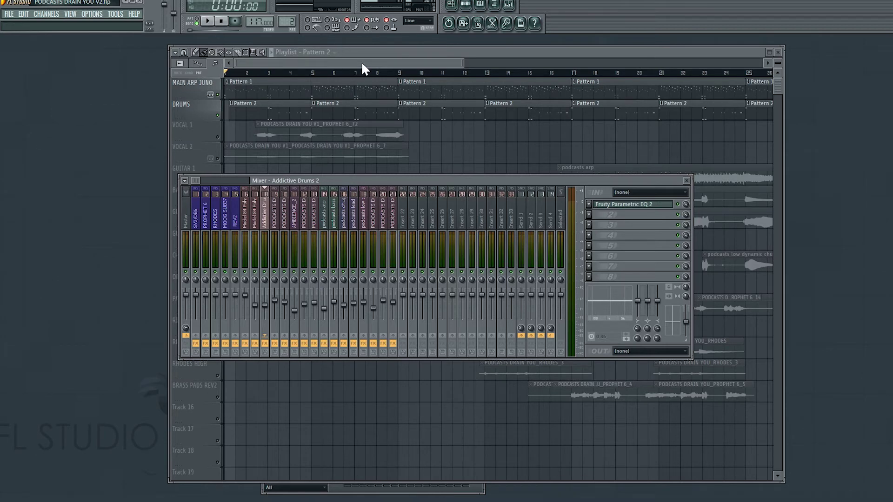
left_click(316, 63)
mouse_move(464, 64)
left_mouse_down()
mouse_move(402, 63)
mouse_move(465, 71)
left_mouse_up()
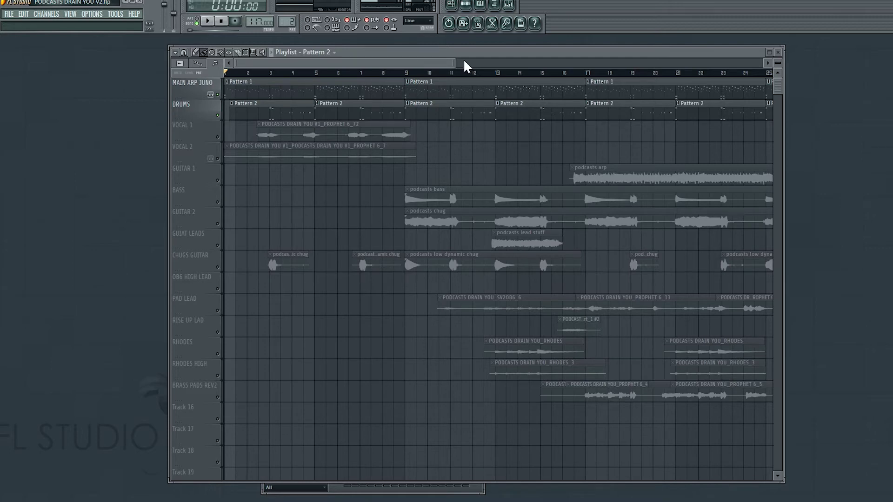
left_click_drag(462, 72, 372, 73)
scroll(339, 139, "down", 4)
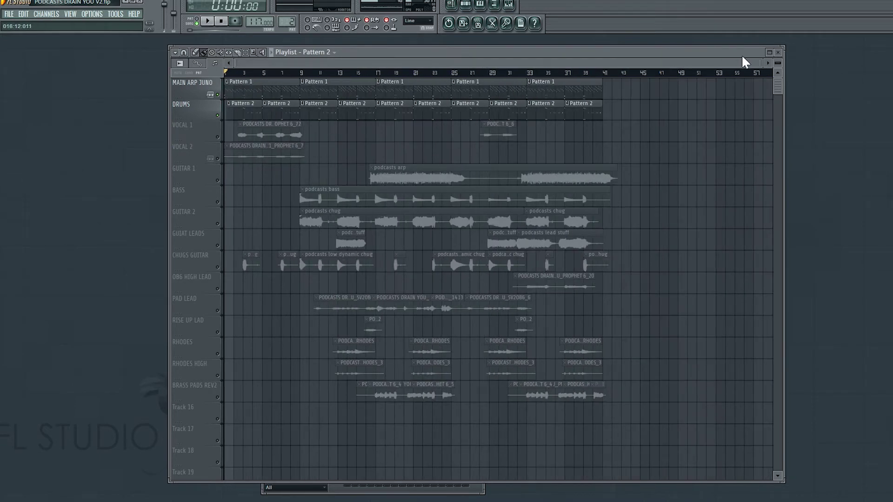
left_click_drag(771, 72, 482, 62)
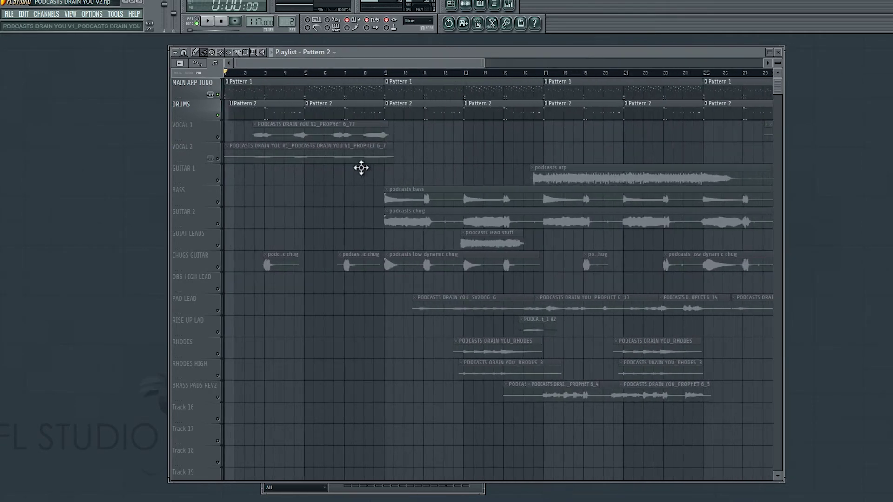
scroll(291, 149, "down", 3)
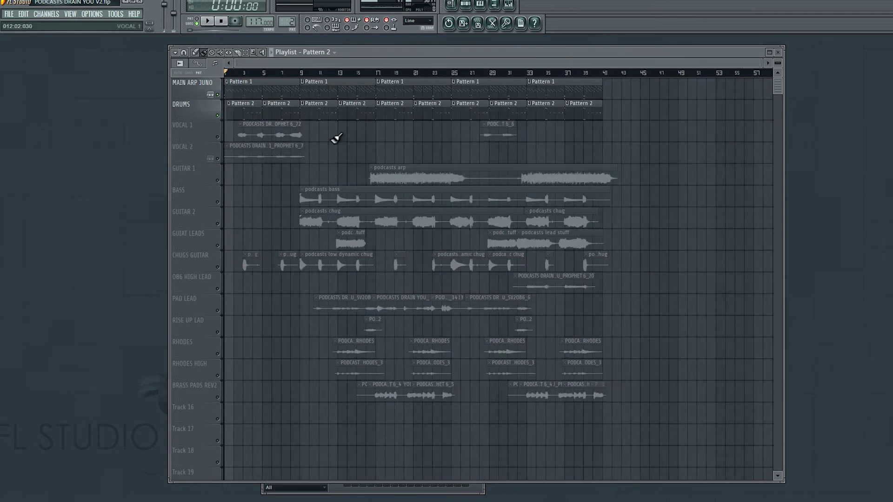
- Inspect the Fruity Parametric EQ 2 bands on the Addictive Drums 2 mixer insert and return to the playlist
left_click(515, 6)
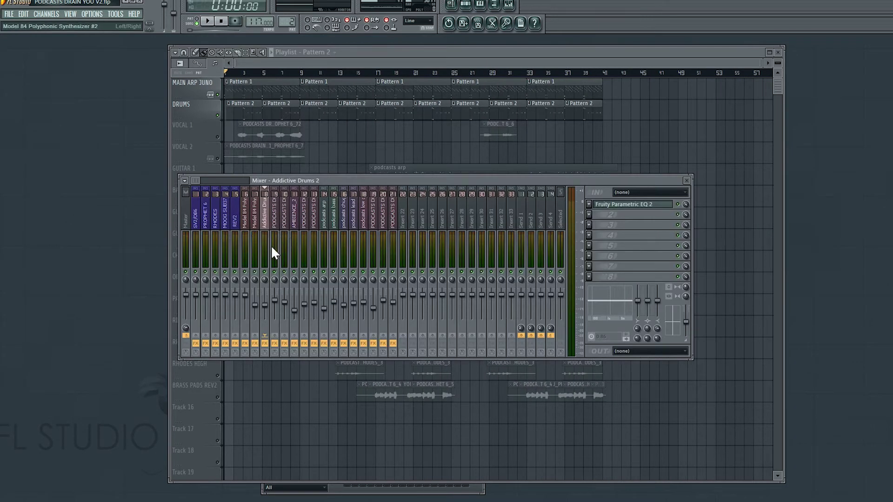
left_click(634, 205)
left_click_drag(65, 205, 74, 188)
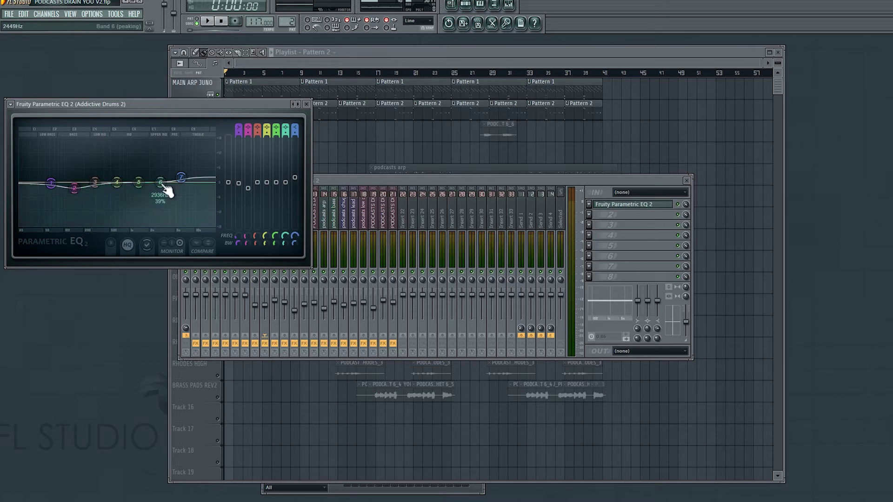
left_click(307, 104)
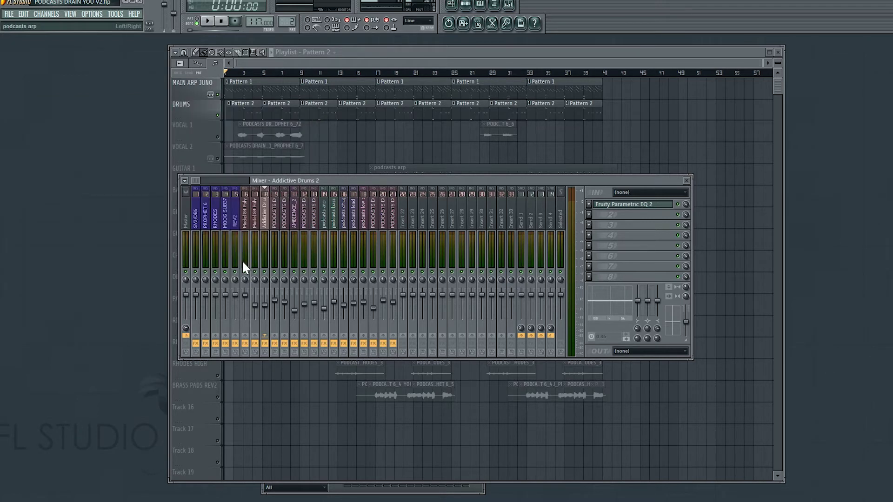
key("F9")
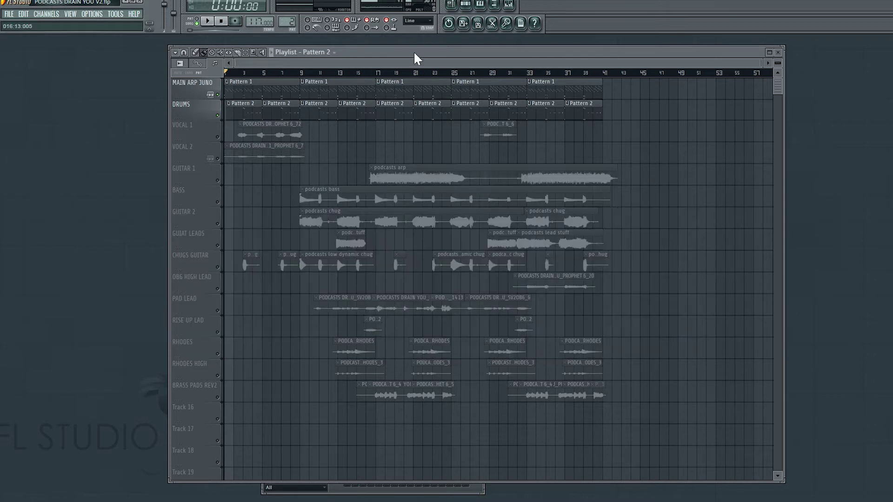
- Leave only the VOCAL 1 and VOCAL 2 tracks active in the playlist, muting the arp and drums
left_click(218, 137)
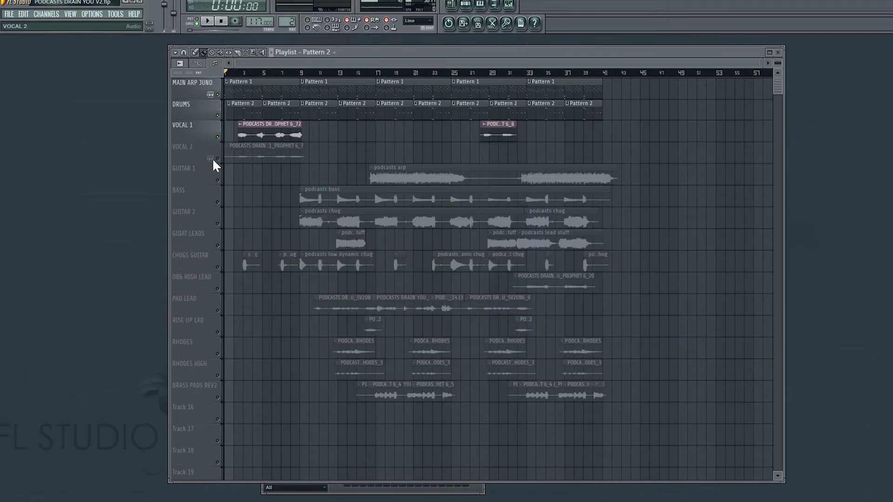
left_click(217, 159)
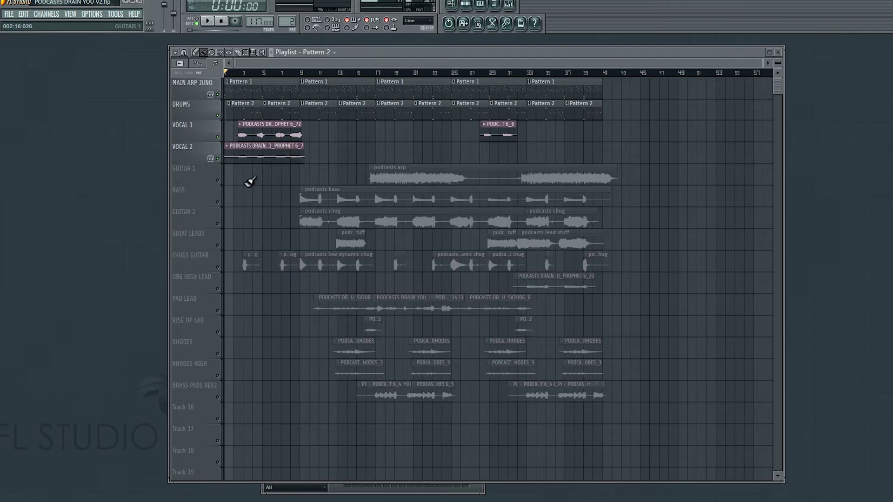
left_click(217, 137)
left_click(217, 137)
right_click(217, 158)
left_click(218, 138)
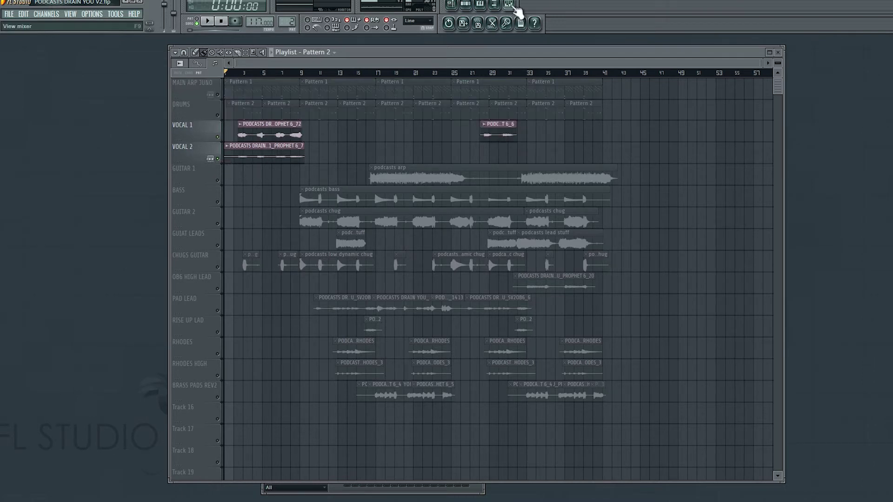
- Play the two vocal tracks from about bar 2 while watching their mixer levels, and stop playback
left_click(234, 73)
key("space")
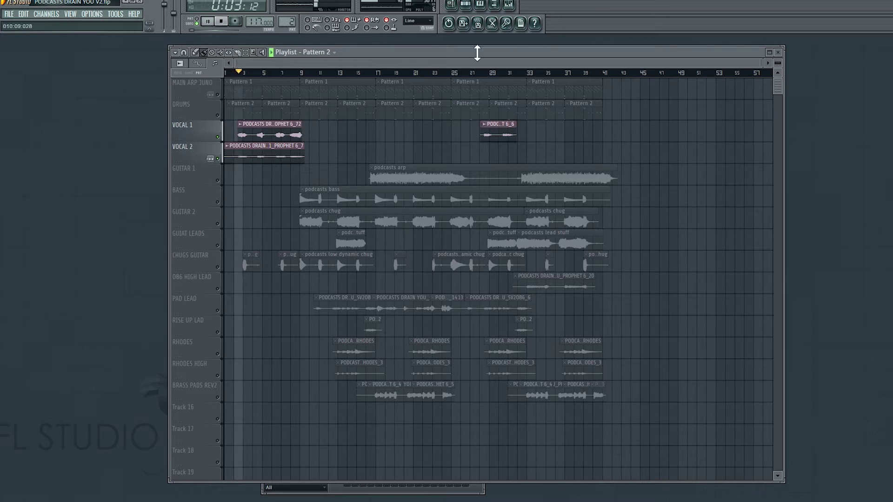
left_click(508, 5)
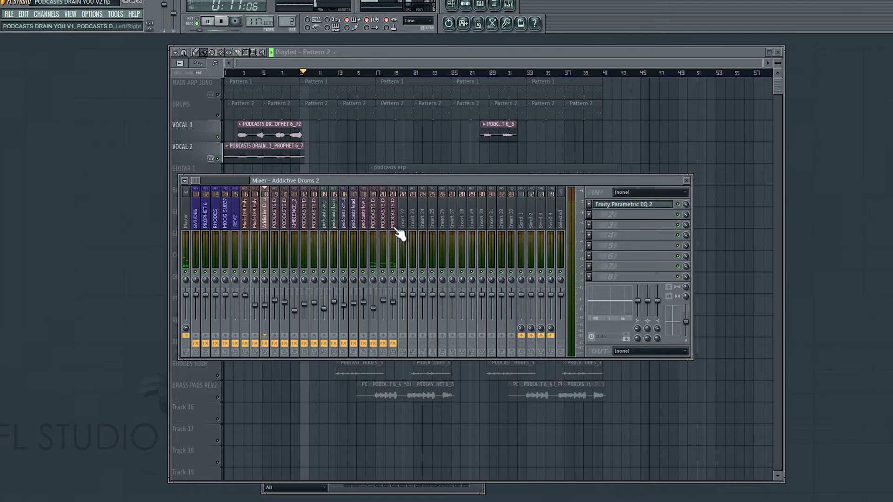
key("space")
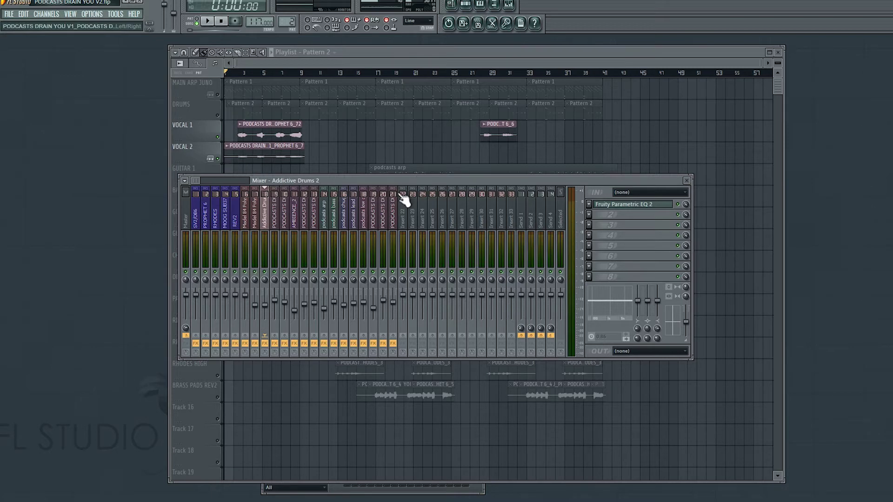
- Solo the VOCAL 2 track in the playlist and play it from about bar 3, then stop
left_click(284, 158)
left_click(509, 5)
left_click(219, 160)
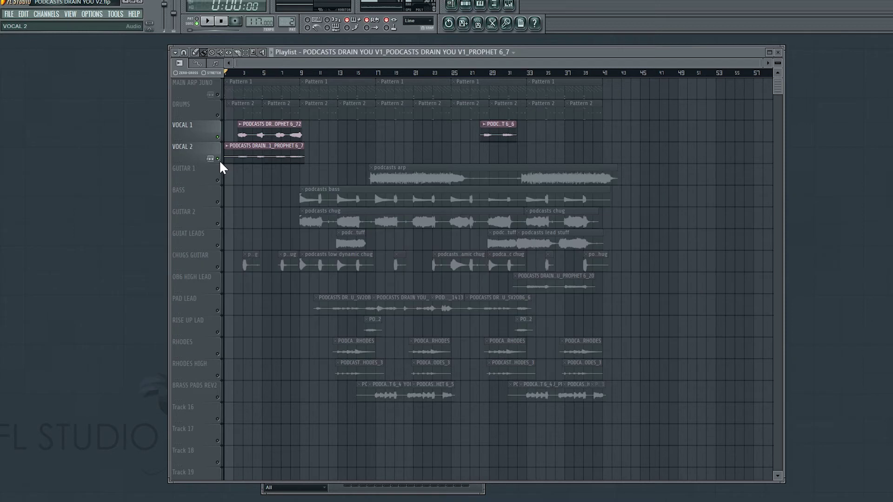
left_click(219, 159)
left_click(244, 73)
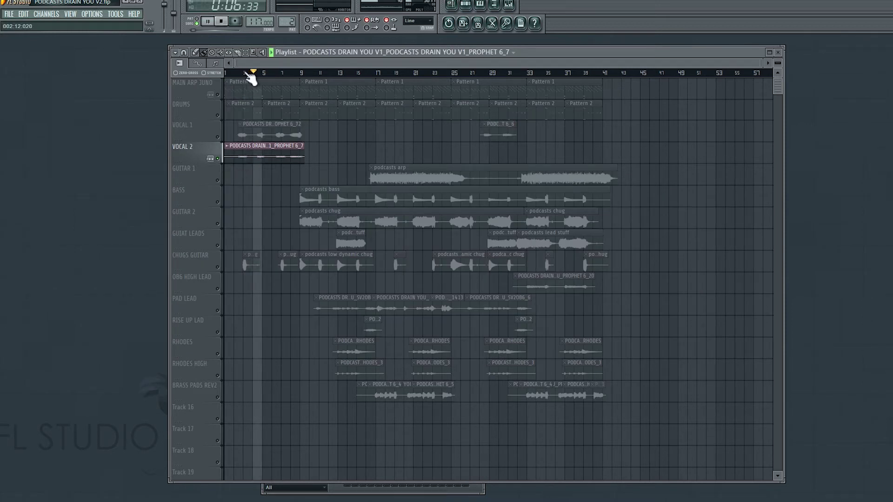
key("space")
- Select the VOCAL 2 clip's mixer insert and open its ValhallaRoom reverb to examine the settings
left_click(509, 6)
left_click(407, 219)
left_click(394, 219)
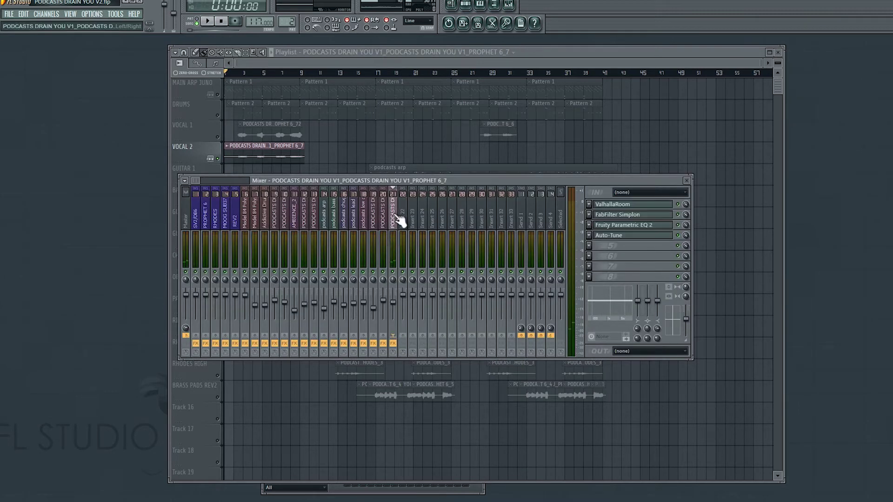
left_click(634, 206)
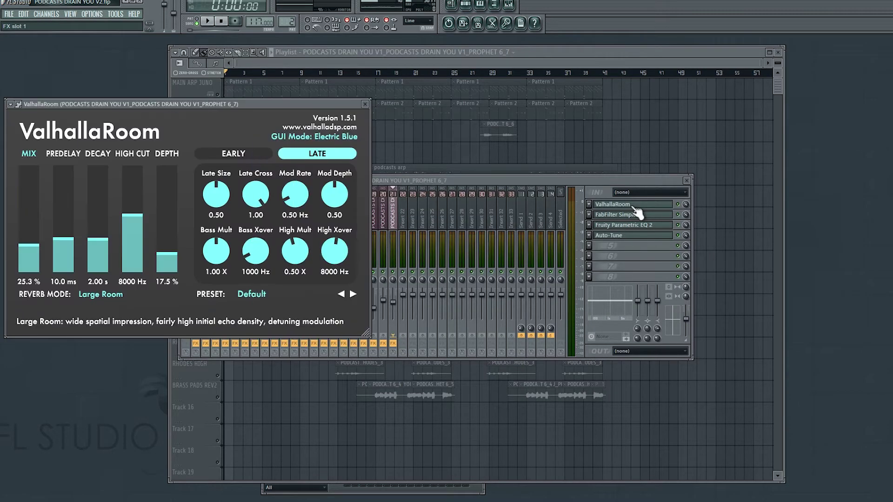
- Close the reverb and examine the Auto-Tune, FabFilter Simplon and Fruity Parametric EQ 2 settings on the VOCAL 2 insert
left_click(366, 104)
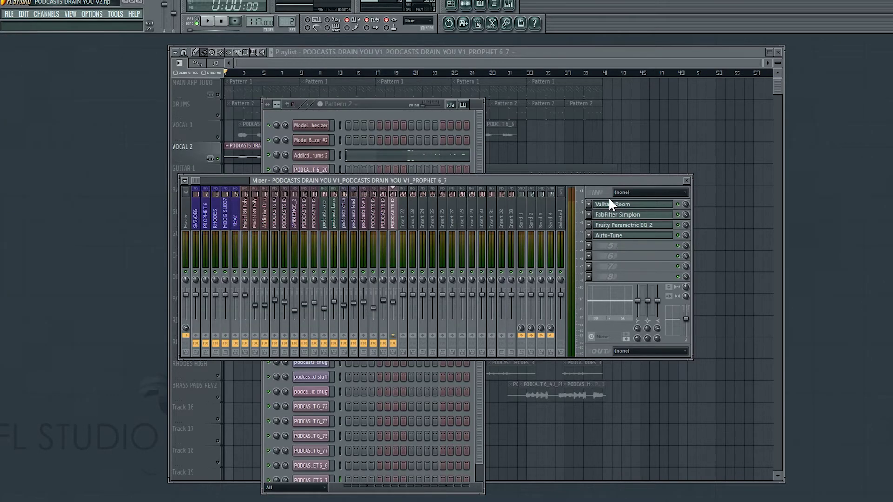
left_click(615, 236)
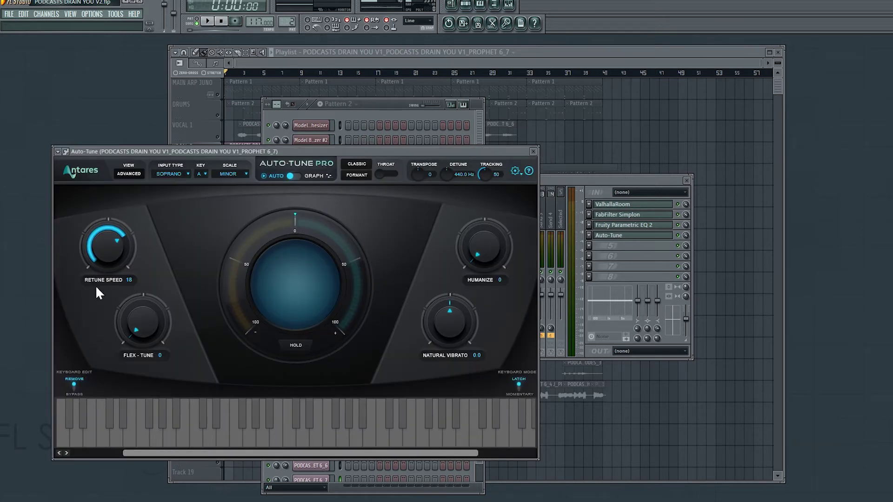
left_click(535, 153)
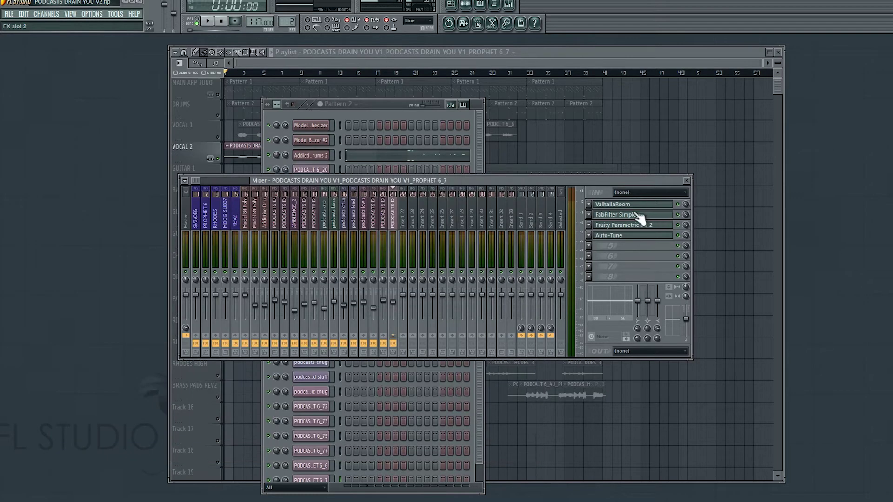
left_click(621, 218)
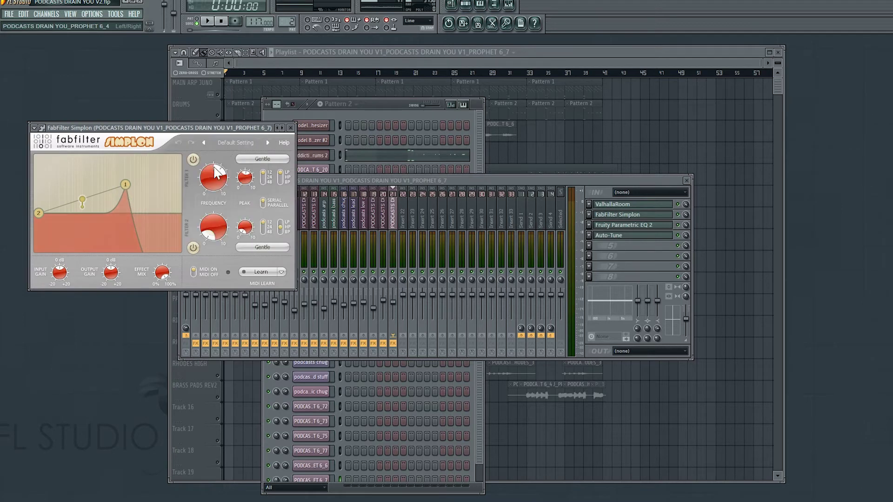
left_click(291, 127)
left_click(654, 229)
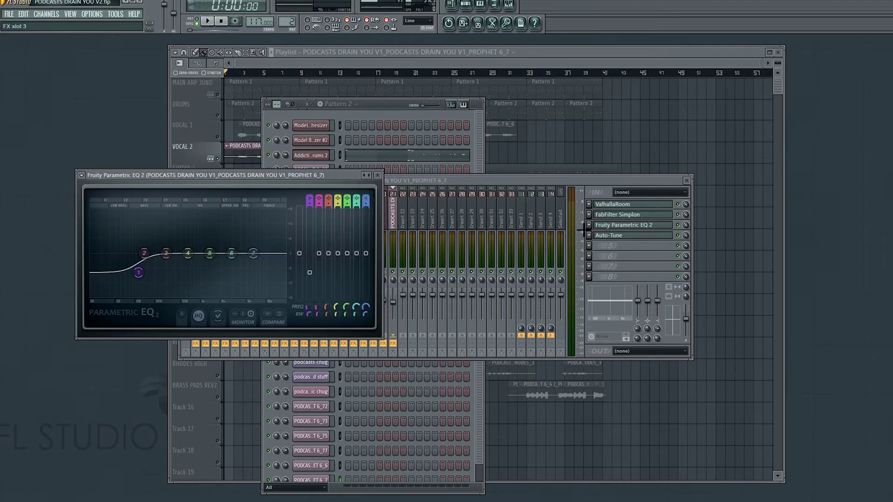
left_click(385, 171)
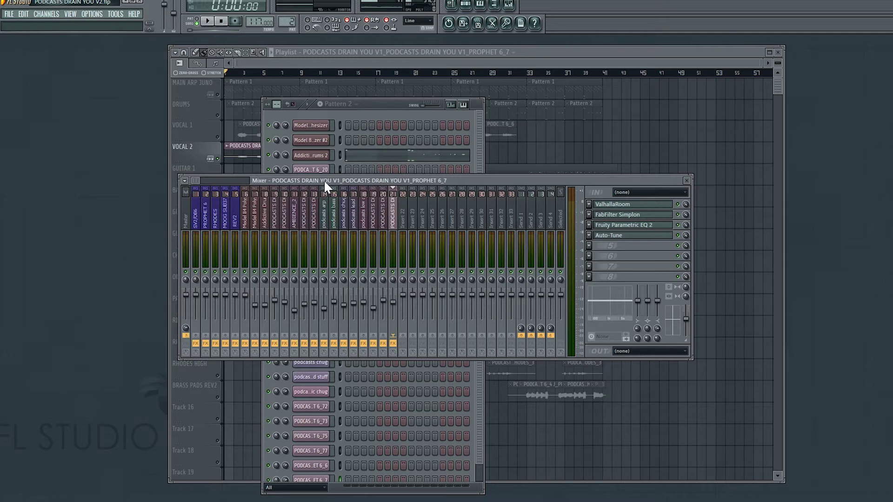
- Select the PROPHET 6_6 mixer insert, leave only VOCAL 1 active in the playlist, and play it from about bar 2, then stop
left_click(384, 218)
left_click(375, 214)
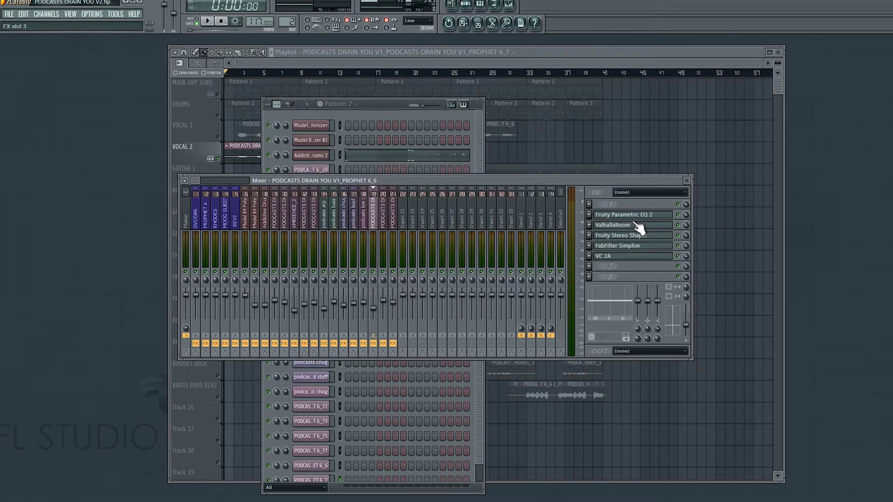
left_click(213, 148)
left_click(217, 130)
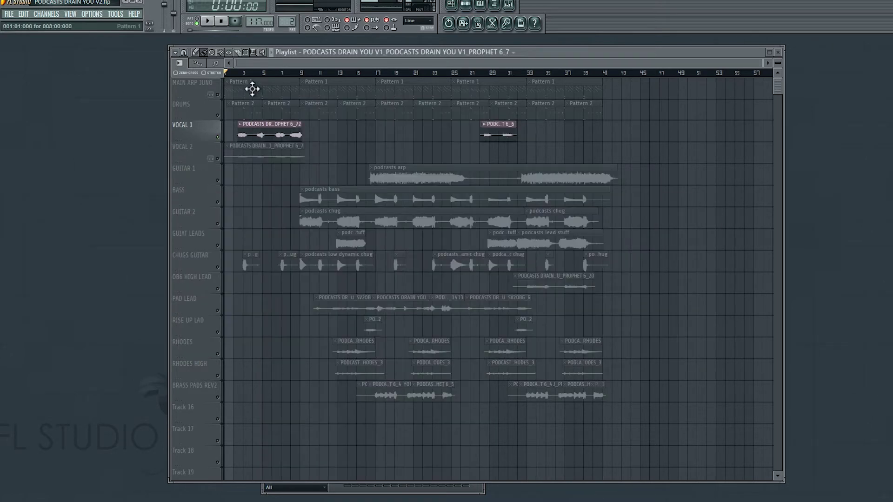
left_click(238, 74)
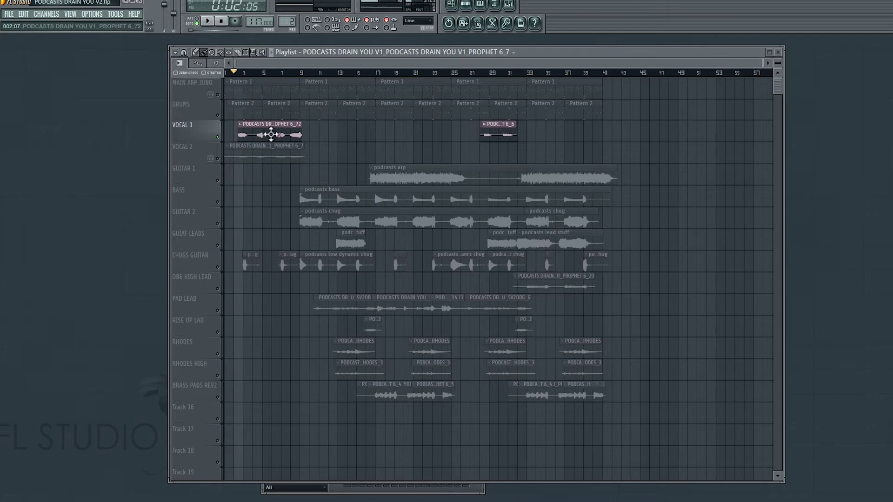
key("space")
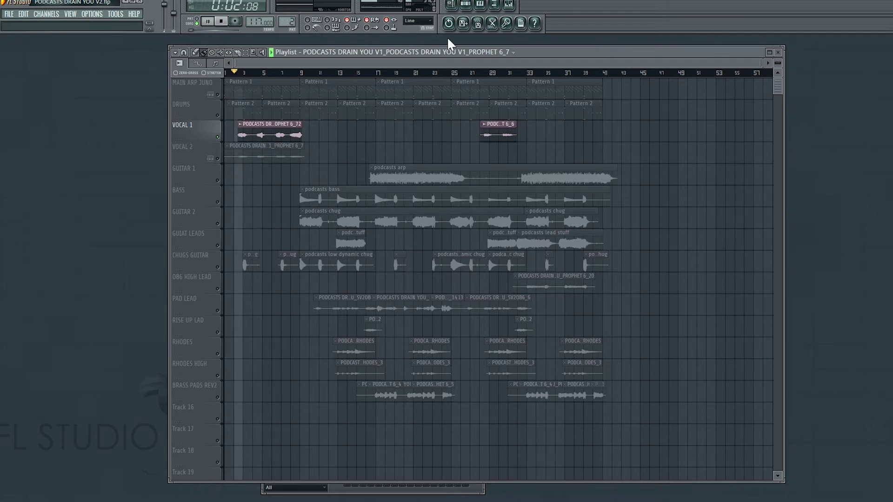
key("space")
- Reopen the mixer and examine the Fruity Parametric EQ 2 and ValhallaRoom settings on the VOCAL 1 insert
left_click(514, 7)
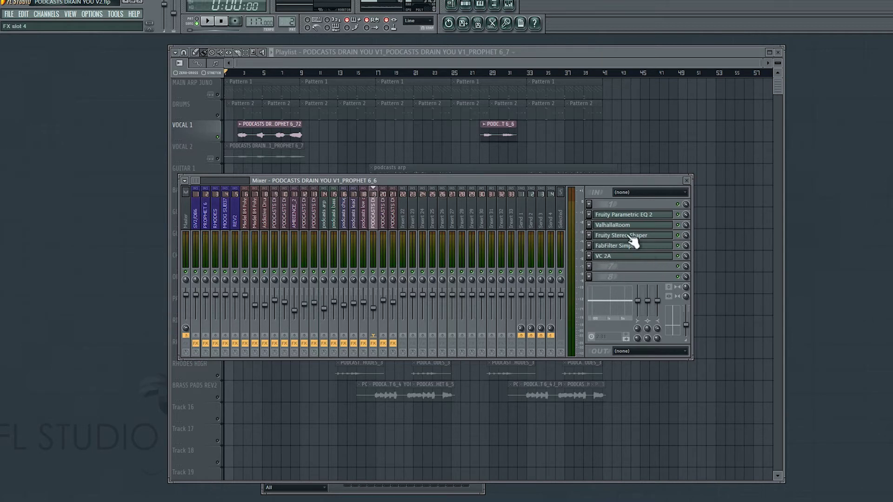
left_click(617, 216)
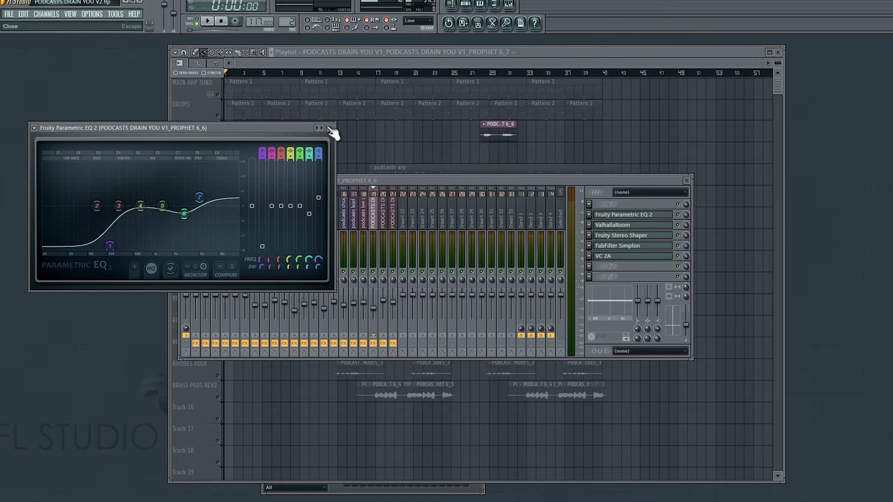
left_click(331, 128)
left_click(631, 226)
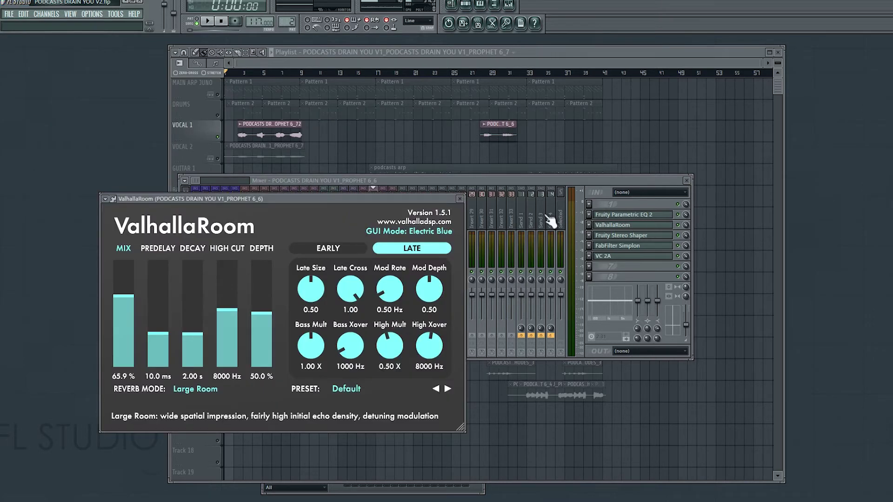
left_click(461, 201)
- Examine the VOCAL 1 insert's Fruity Stereo Shaper, FabFilter Simplon and VC 2A compressor settings, closing each effect
left_click(630, 236)
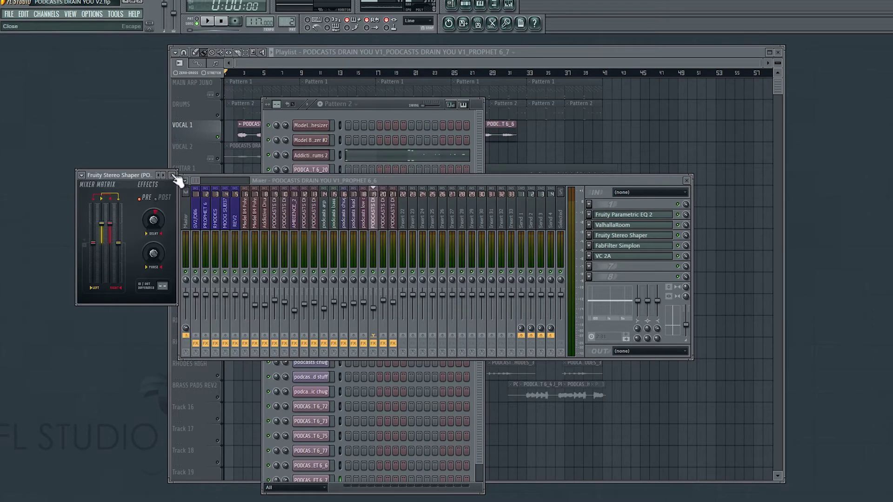
left_click(173, 176)
left_click(631, 246)
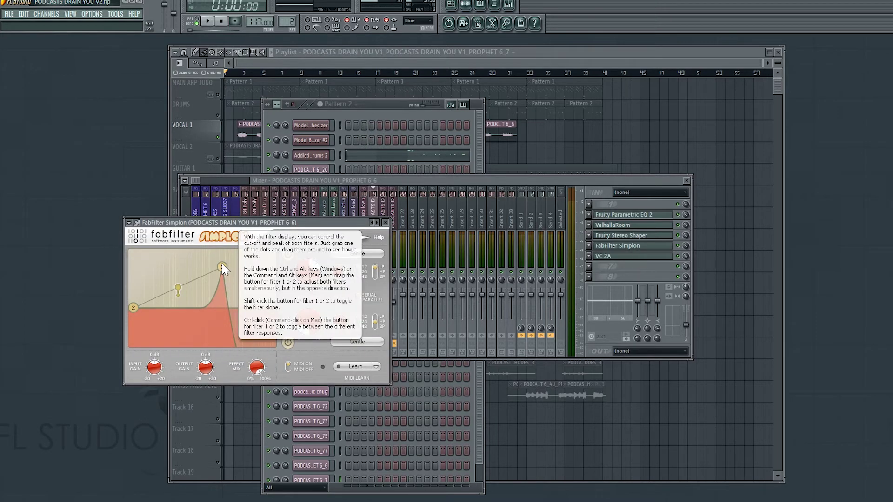
left_click(385, 222)
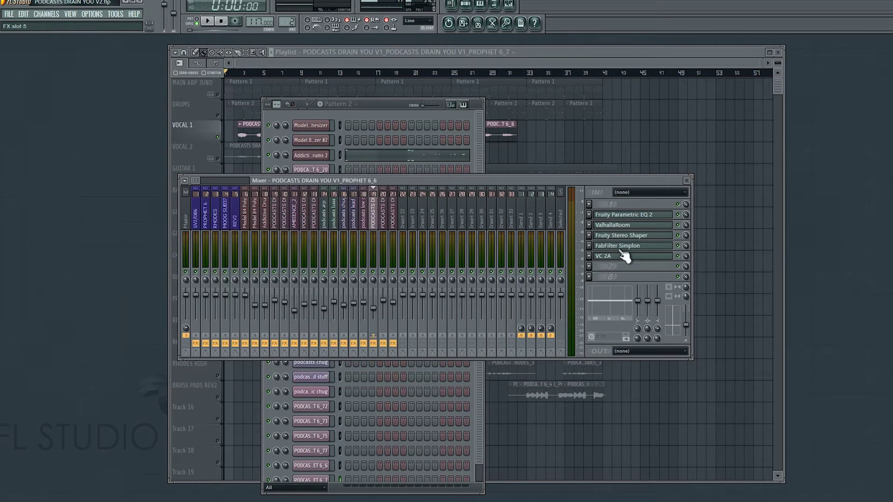
left_click(619, 256)
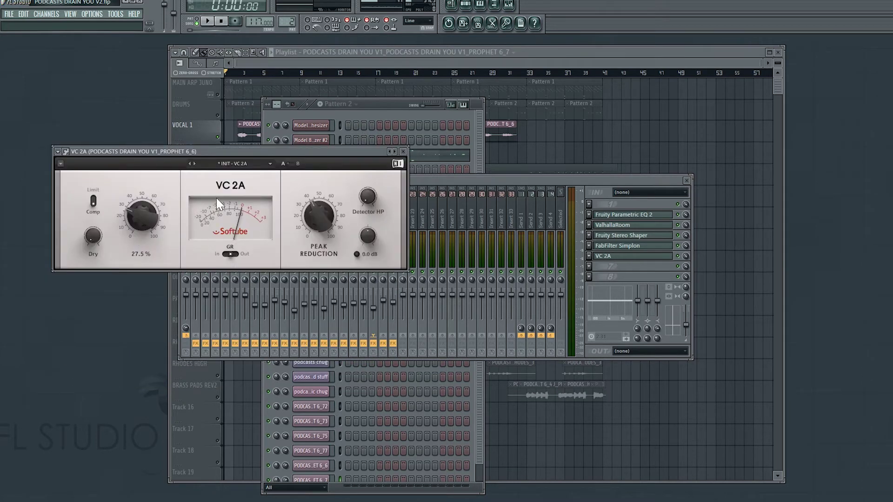
mouse_move(338, 224)
mouse_move(378, 191)
left_click(404, 153)
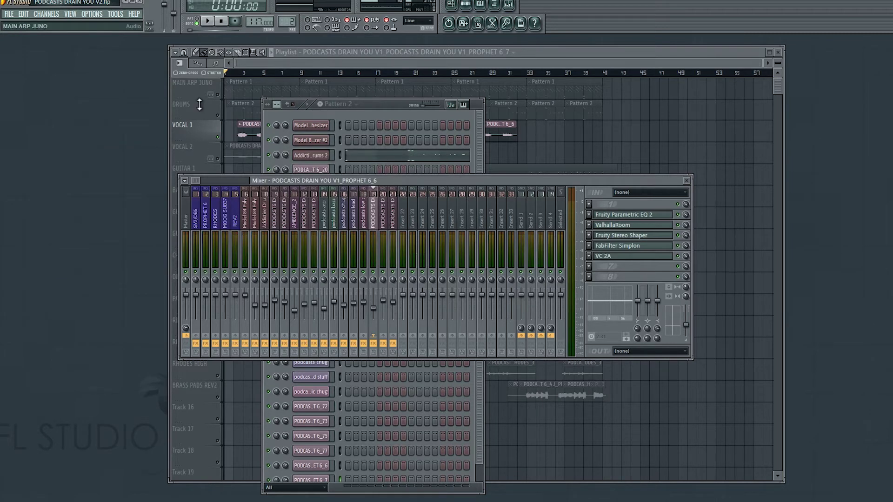
- Unmute VOCAL 2, DRUMS and MAIN ARP JUNO alongside VOCAL 1 and play the four tracks together from the start, then stop
left_click(212, 155)
left_click(217, 159)
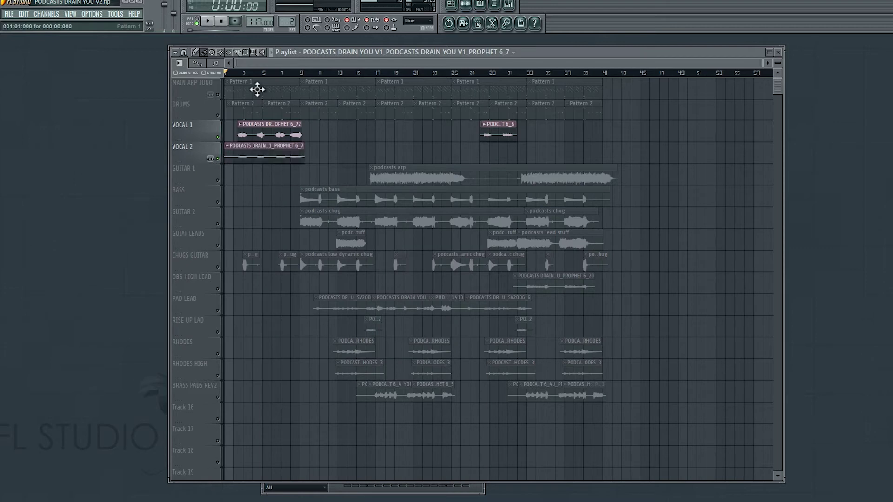
left_click(217, 115)
left_click(217, 94)
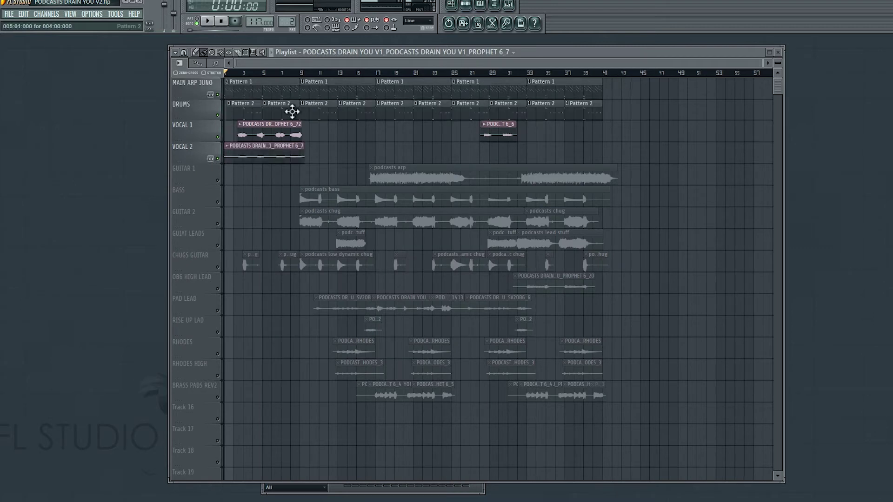
key("space")
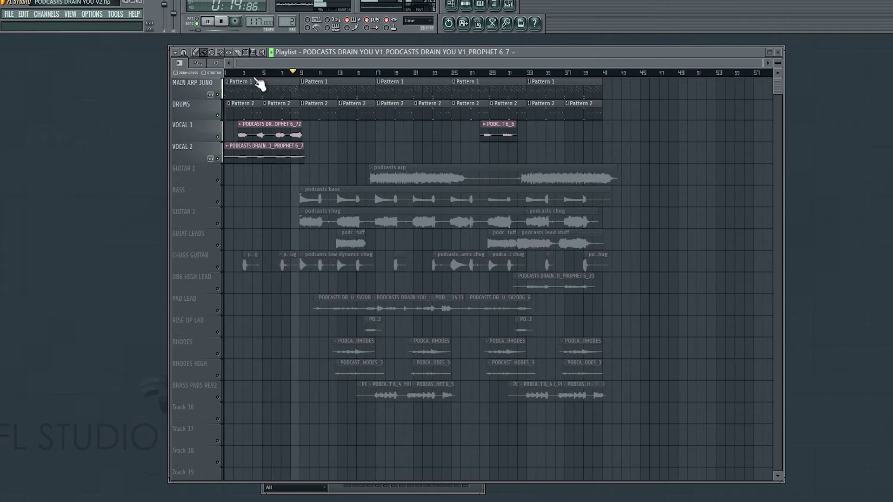
key("space")
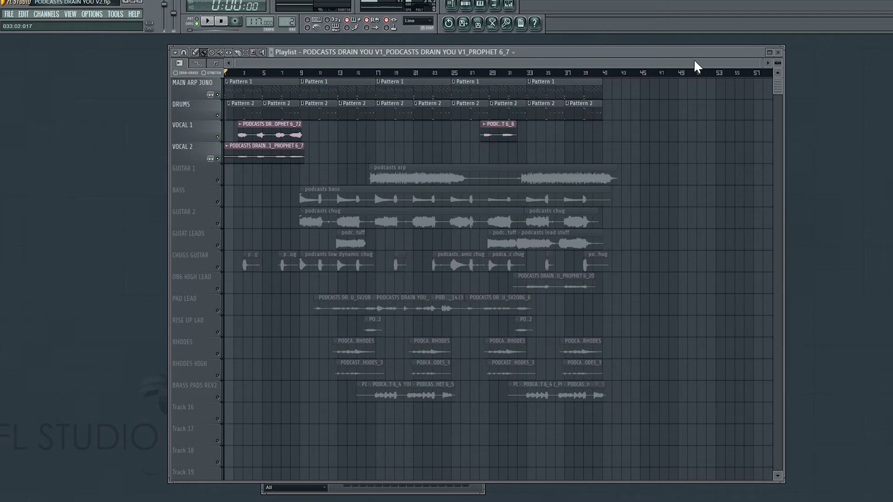
- Unmute the synth tracks from OB6 HIGH LEAD down to BRASS PADS REV2 in the playlist
left_click_drag(772, 72, 663, 86)
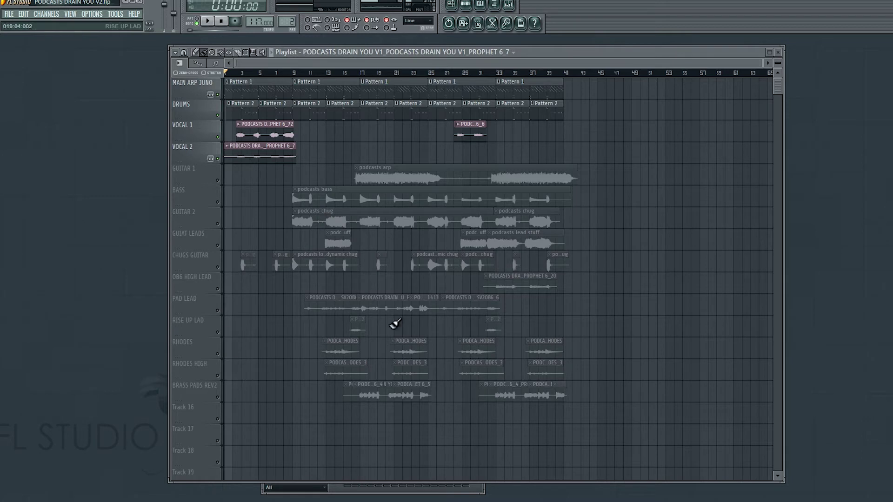
left_click(217, 288)
left_click_drag(217, 355, 219, 400)
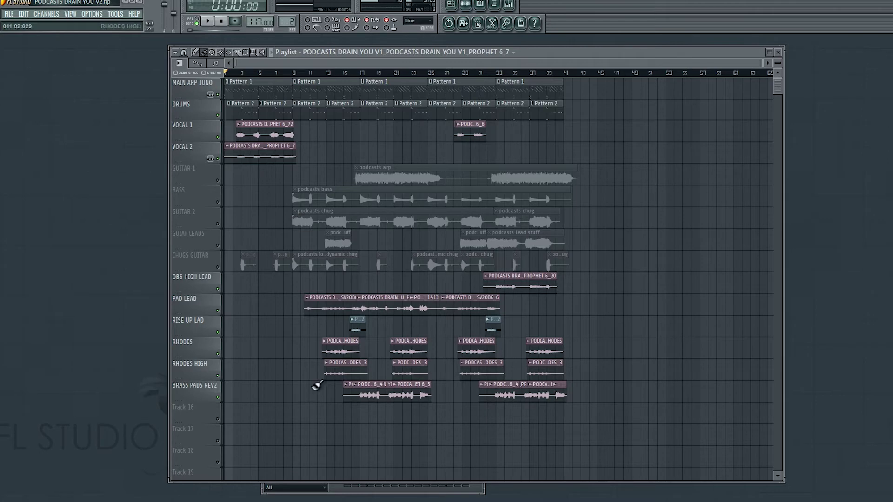
- Solo the PAD LEAD track and play it from about bar 10 while watching its mixer level, then stop
scroll(339, 386, "up", 3)
scroll(335, 389, "down", 5)
scroll(340, 352, "up", 3)
scroll(339, 352, "down", 3)
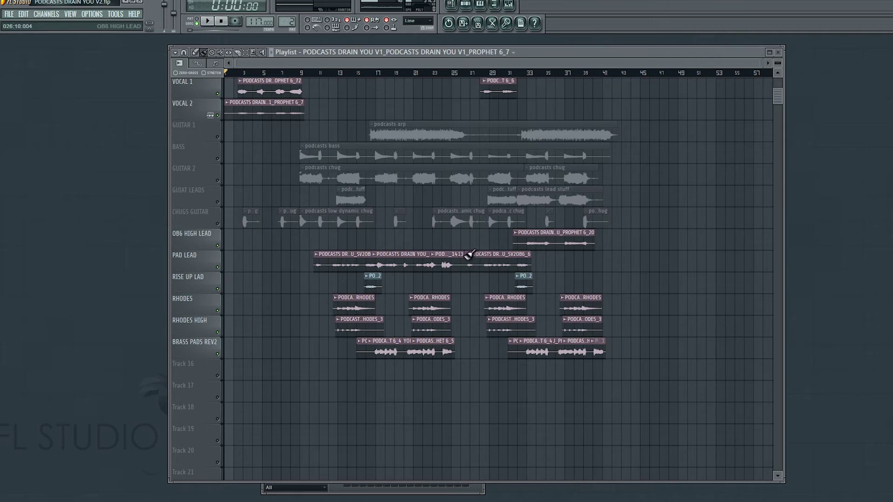
right_click(218, 268)
left_click(309, 74)
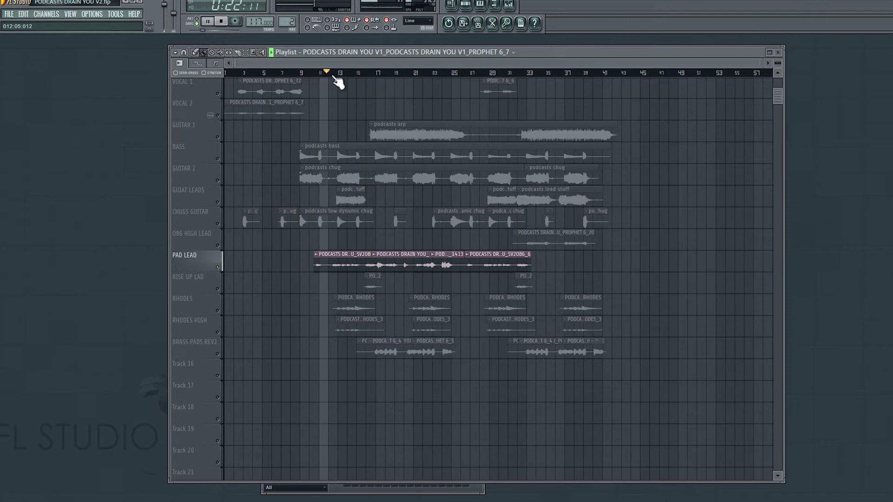
left_click(508, 5)
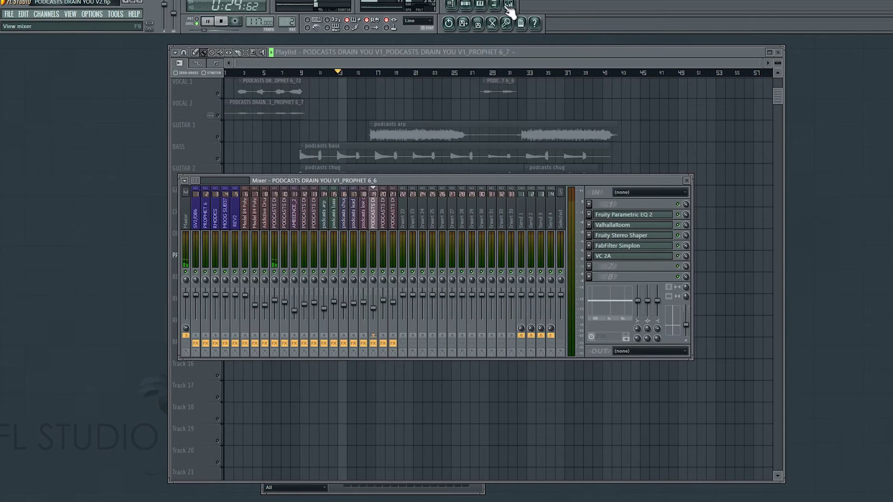
key("space")
- Select the SV2OB6_2 mixer insert and examine its Springs, TAL Chorus LX and Fruity Parametric EQ 2 effects, then return to the playlist
left_click(279, 224)
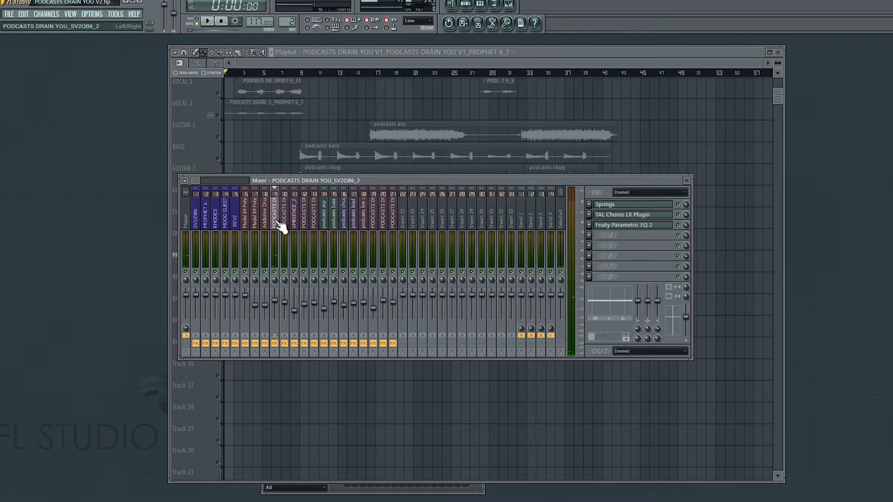
left_click(603, 206)
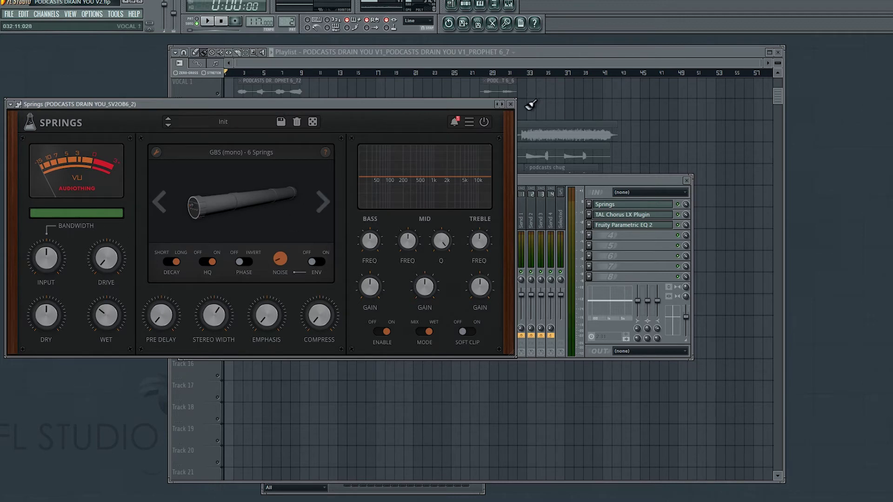
left_click(510, 104)
left_click(621, 215)
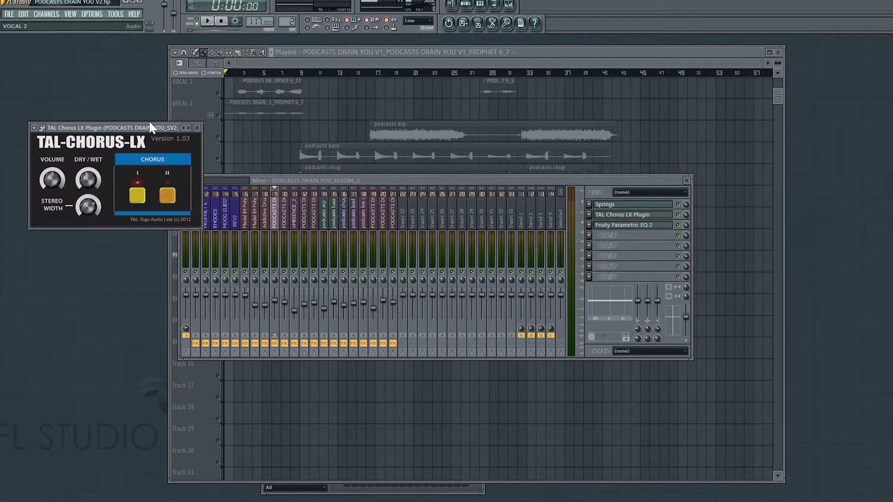
left_click(199, 130)
left_click(617, 225)
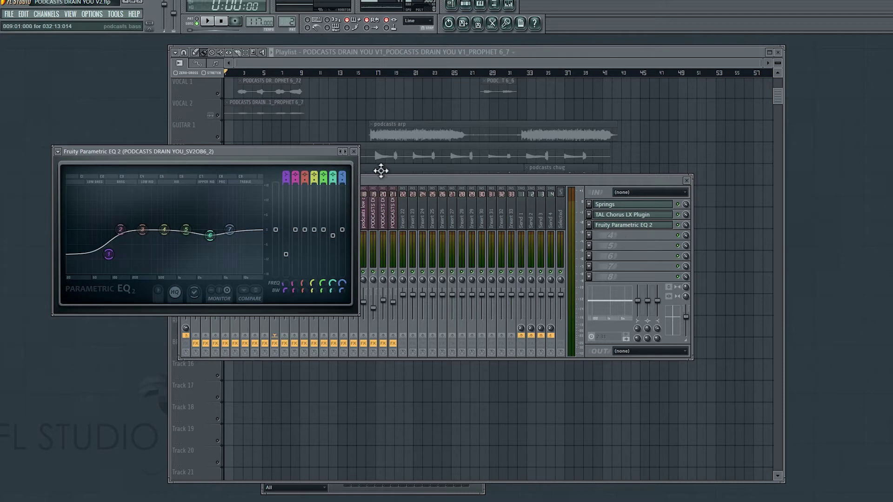
left_click(354, 152)
left_click(434, 64)
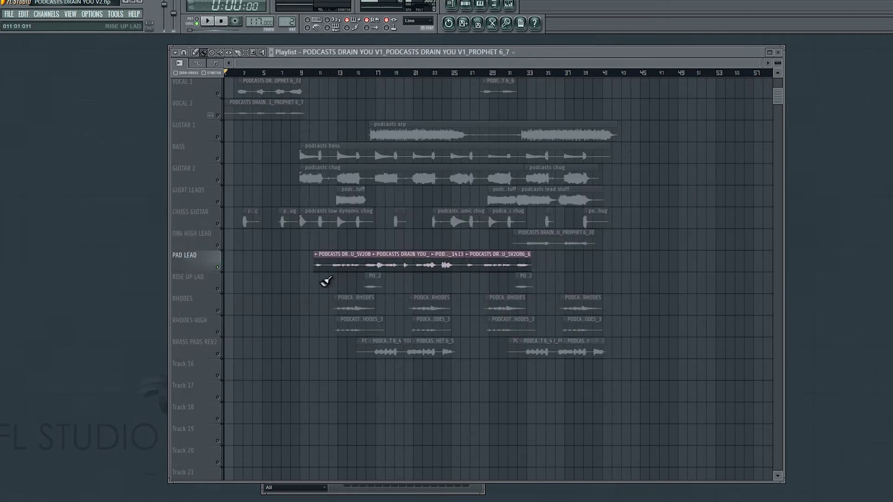
- Open the channel settings of a PAD LEAD audio clip to examine its sample and time-stretching options, then close them
left_click(379, 270)
double_click(378, 270)
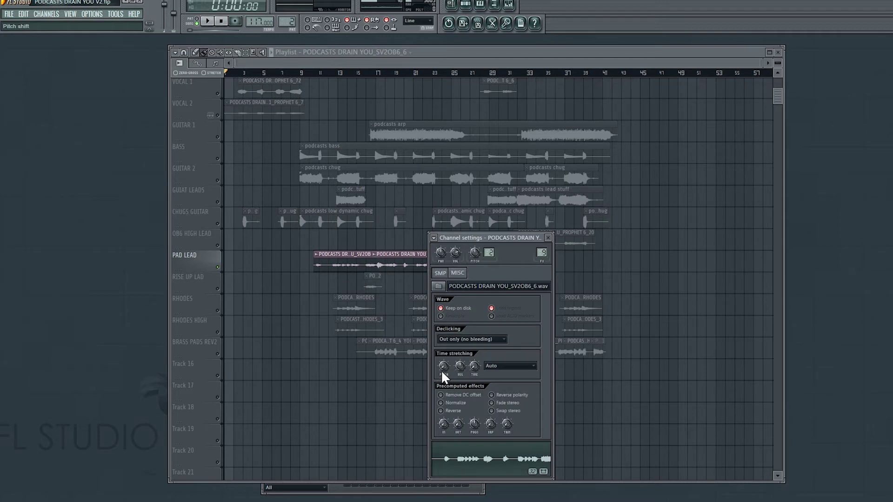
left_click(550, 238)
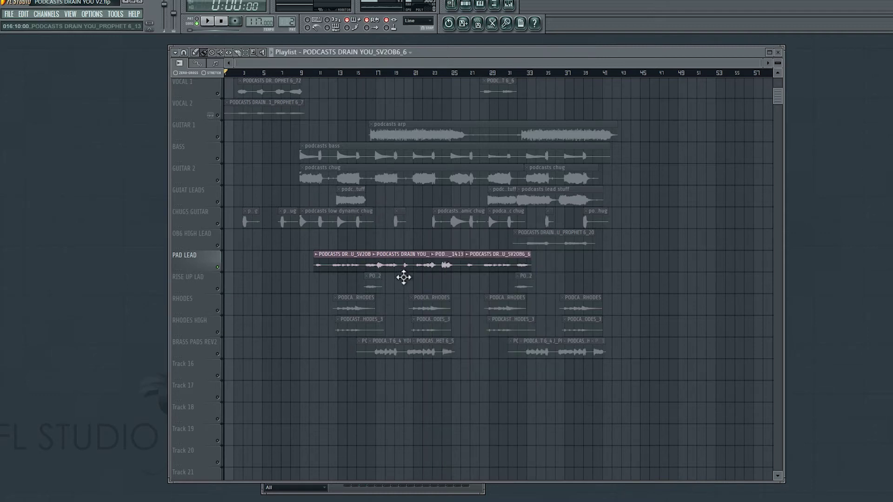
- Unmute the RISE UP LAD track and play it together with PAD LEAD from about bar 16
left_click(218, 289)
left_click(366, 73)
key("space")
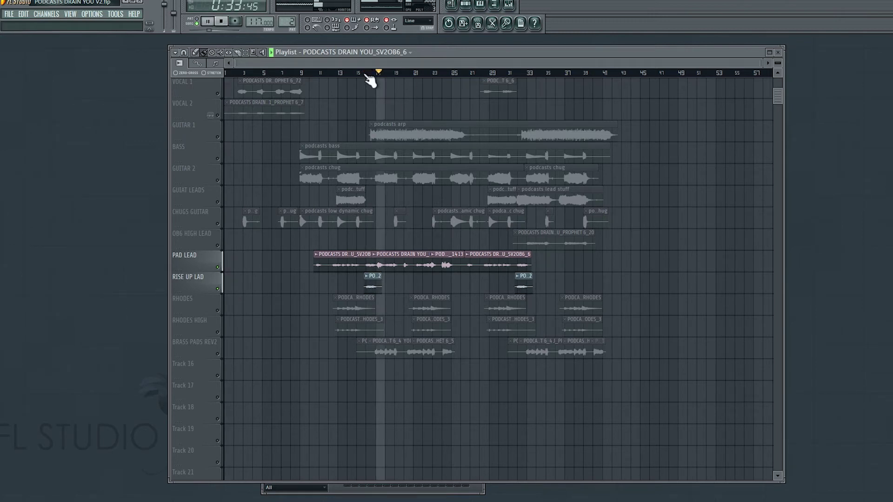
- Stop playback, place the song position at about bar 15 and examine the channel settings of the first RISE UP LAD clip
key("space")
left_click(362, 75)
scroll(389, 266, "up", 3)
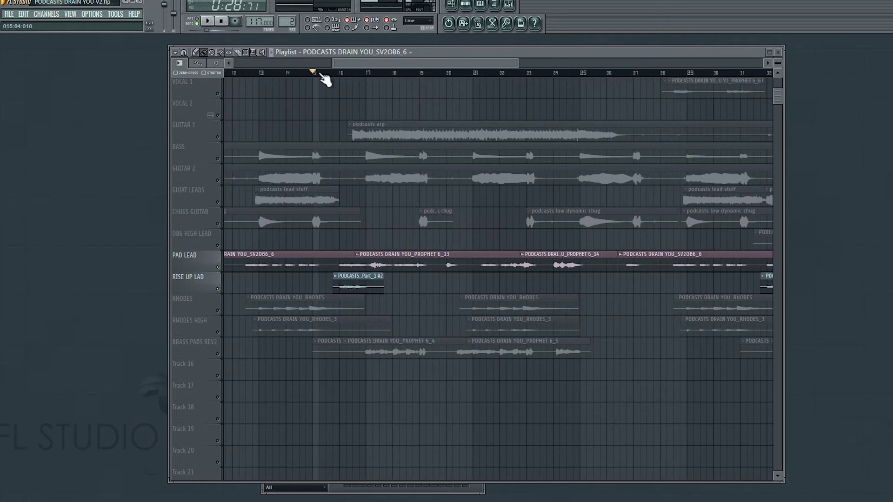
left_click(321, 74)
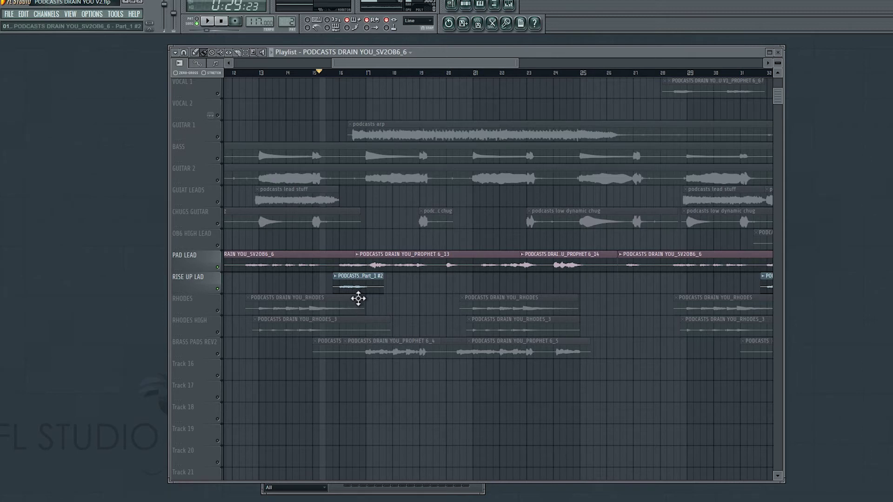
double_click(371, 291)
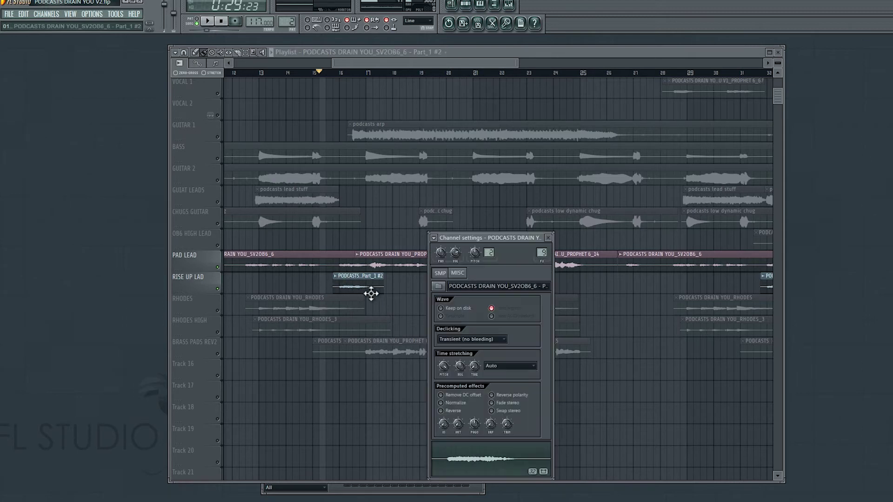
left_click_drag(374, 63, 354, 63)
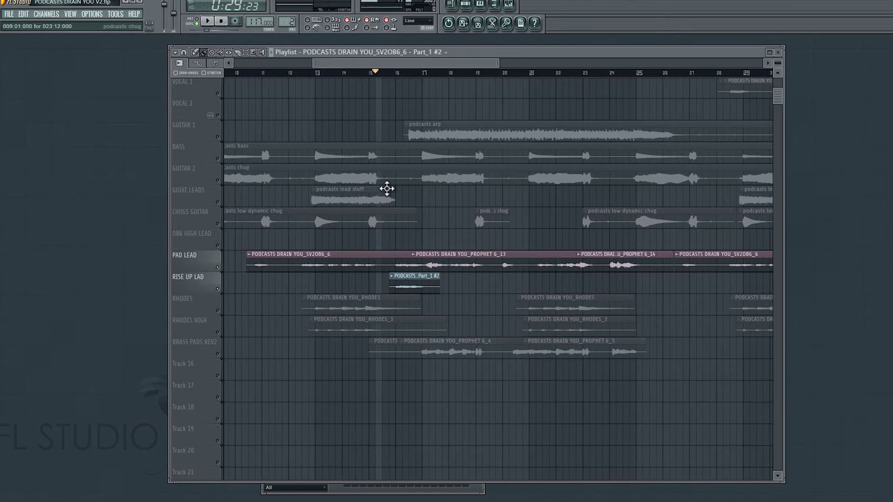
- Reopen the RISE UP LAD clip's channel settings, look over the mixer inserts and return to the playlist
scroll(421, 279, "up", 1)
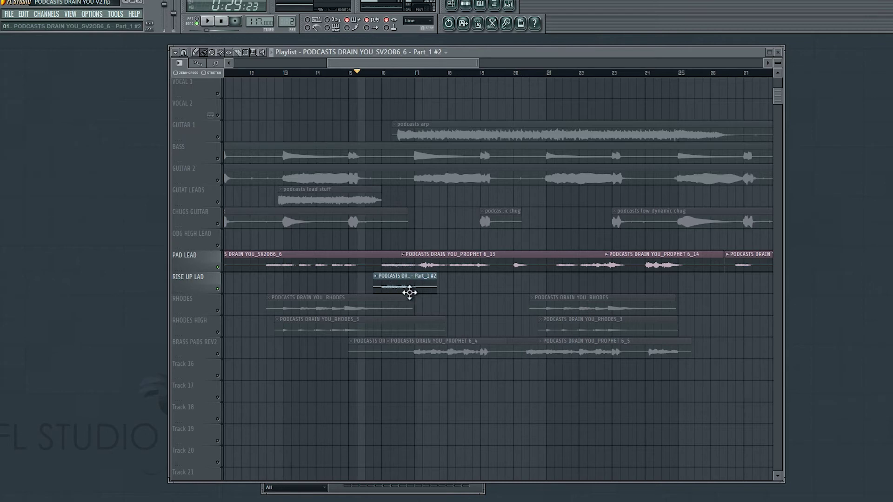
double_click(413, 294)
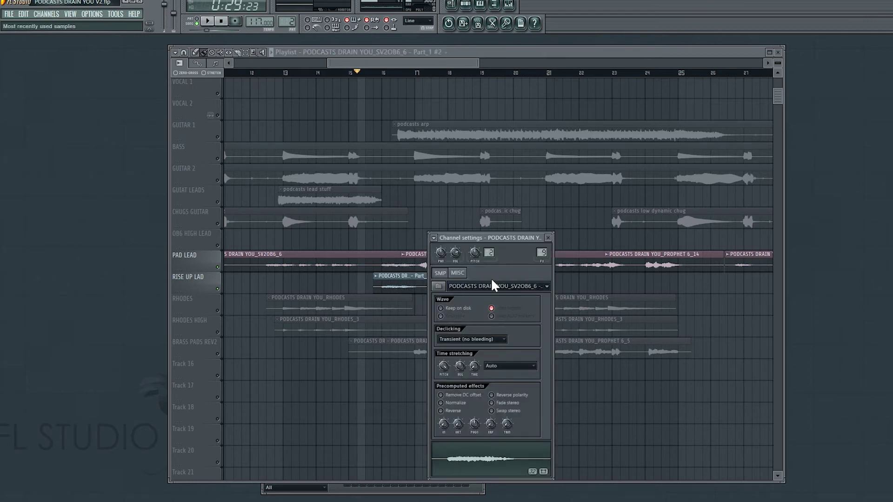
left_click(509, 5)
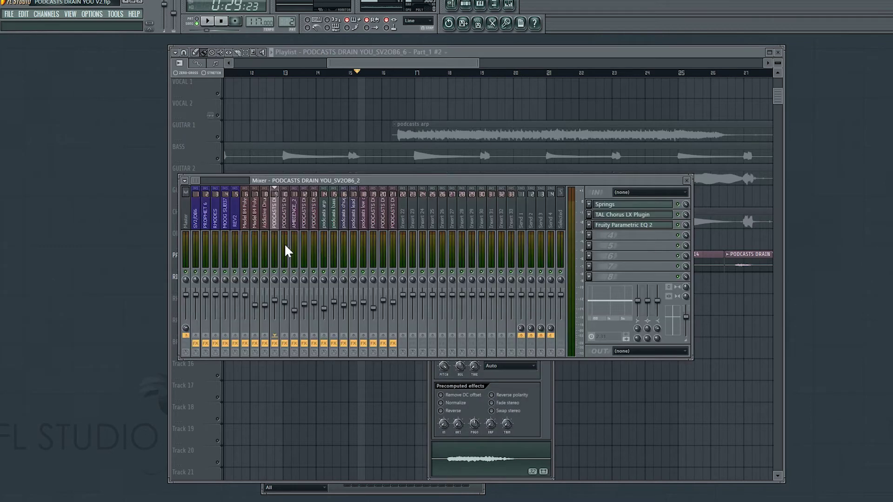
left_click(447, 66)
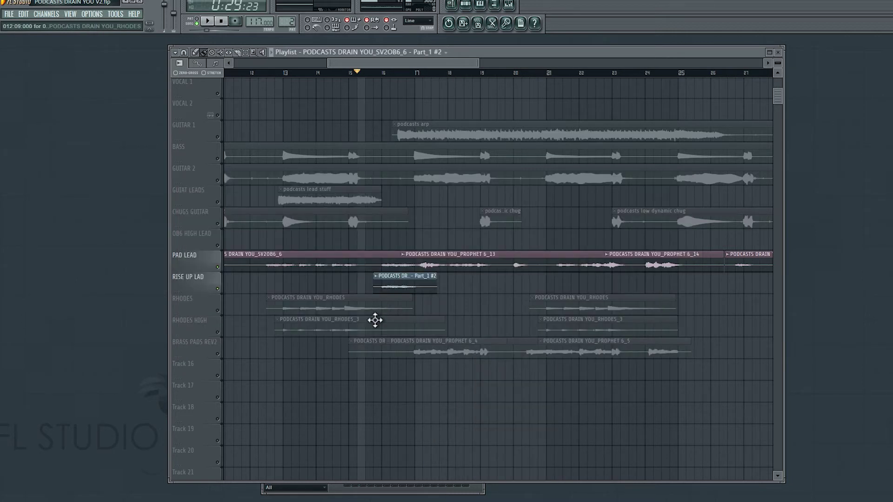
- Solo the RISE UP LAD track and play it, then stop and reset the song position to just before bar 16
left_click(218, 289, "ctrl")
key("space")
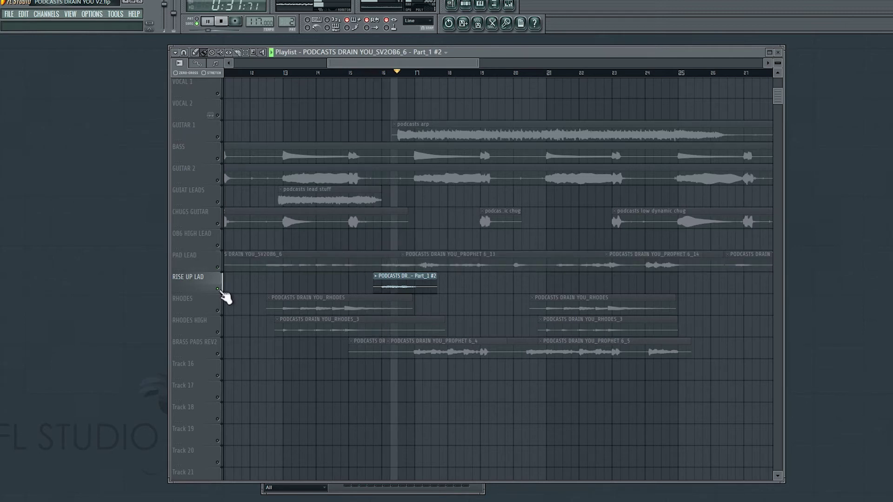
key("space")
left_click(372, 73)
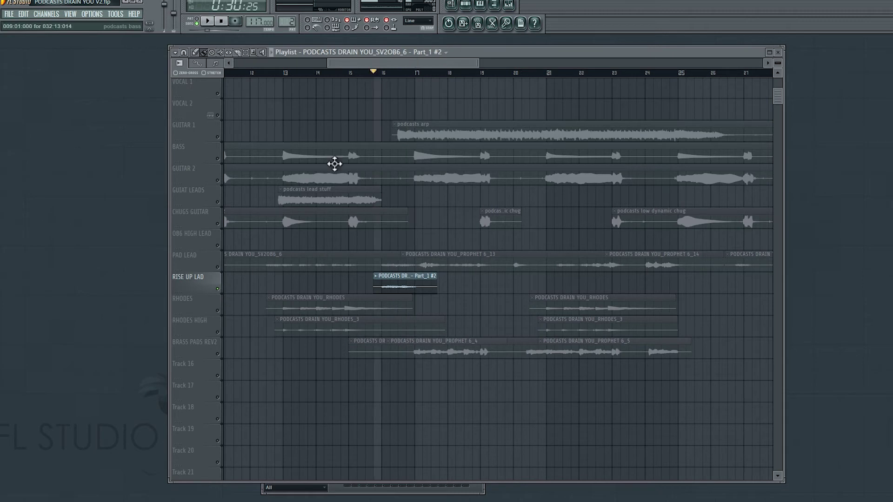
- Solo the PAD LEAD track and play it from just before bar 16, then stop
left_click(217, 267, "ctrl")
key("space")
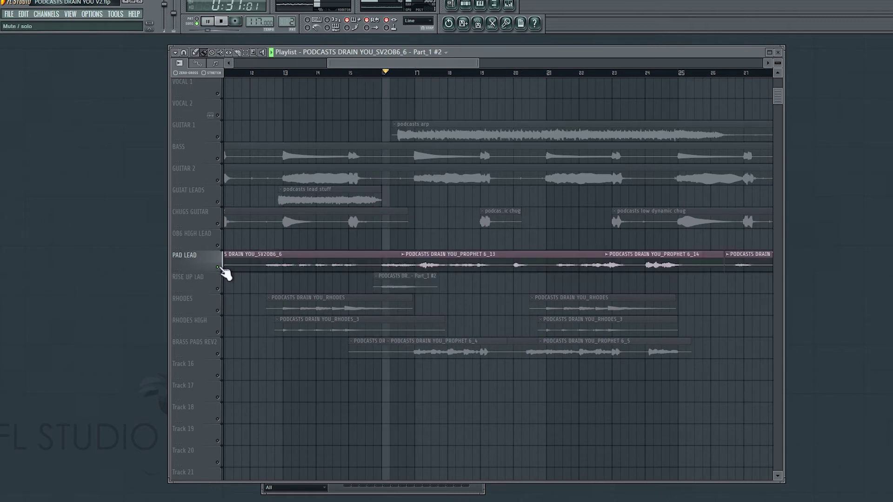
key("space")
- Unmute RISE UP LAD alongside PAD LEAD and play both from about bar 16, then stop
left_click(217, 289)
left_click(378, 74)
key("space")
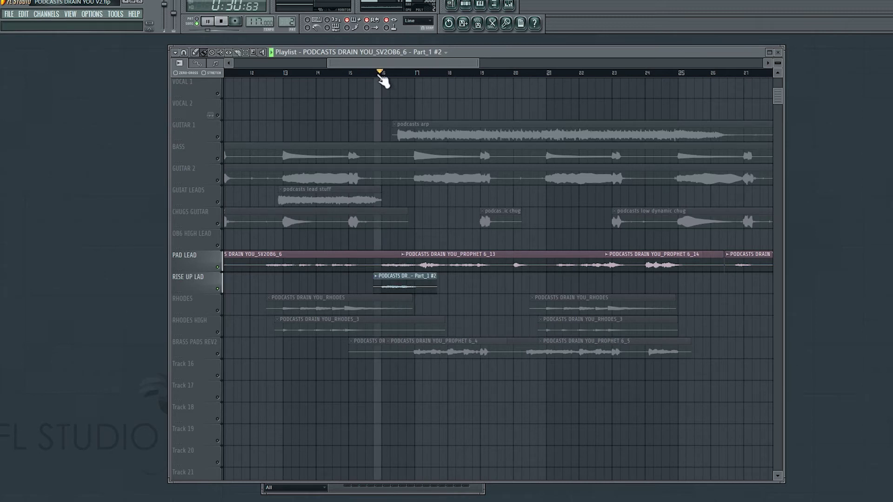
key("space")
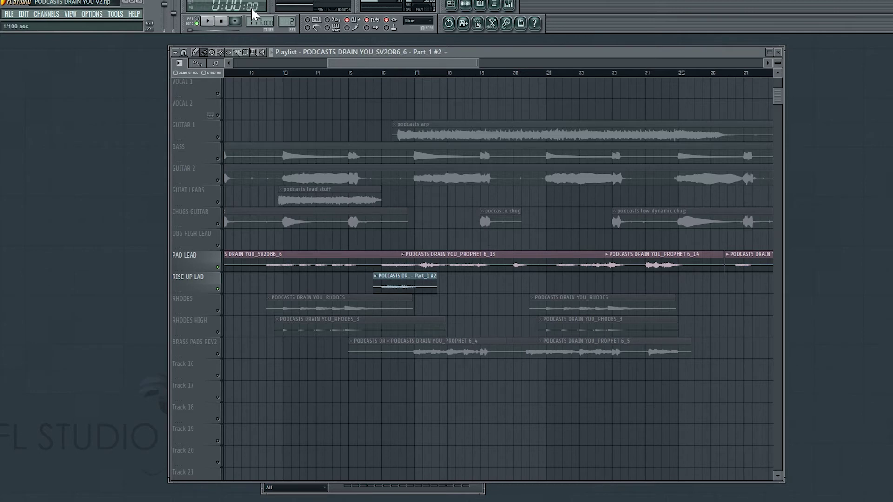
- Solo the PAD LEAD track and play it from about bar 17 to about bar 24, then stop
scroll(421, 131, "down", 2)
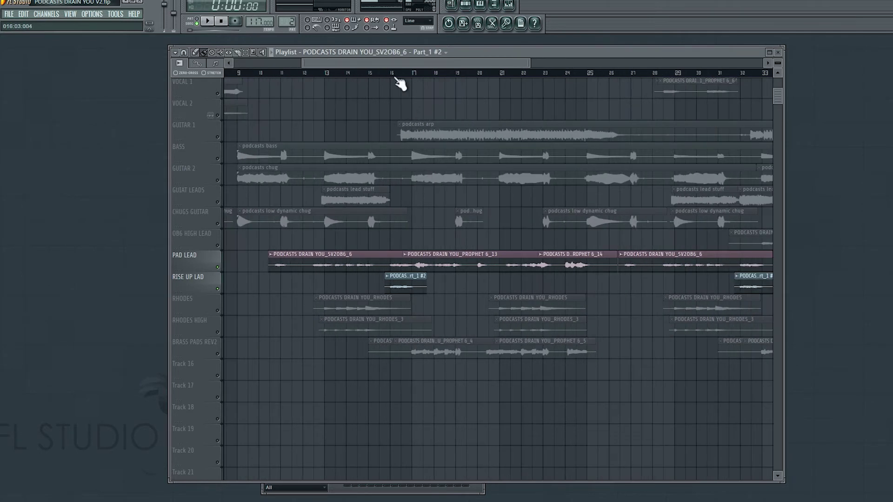
left_click(418, 75)
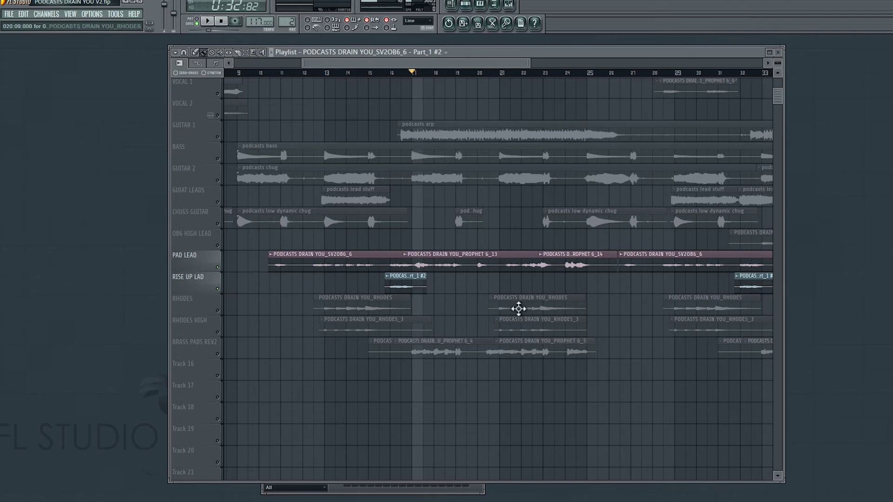
right_click(218, 269)
key("space")
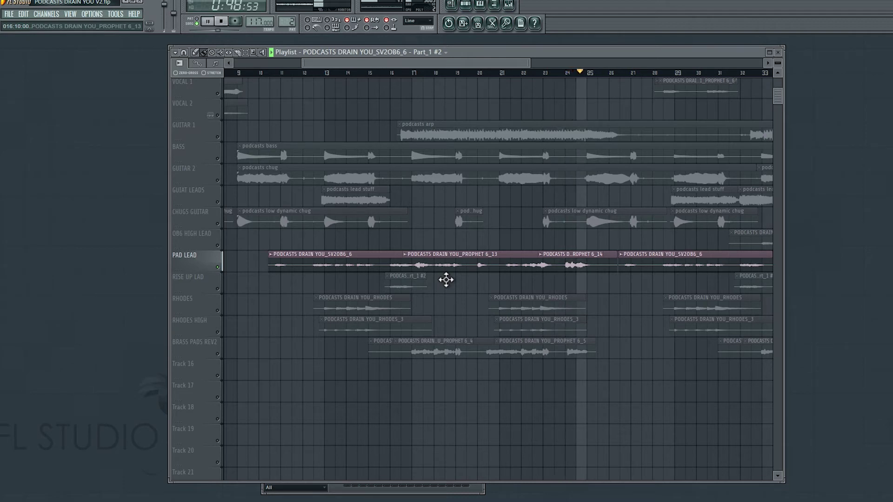
key("space")
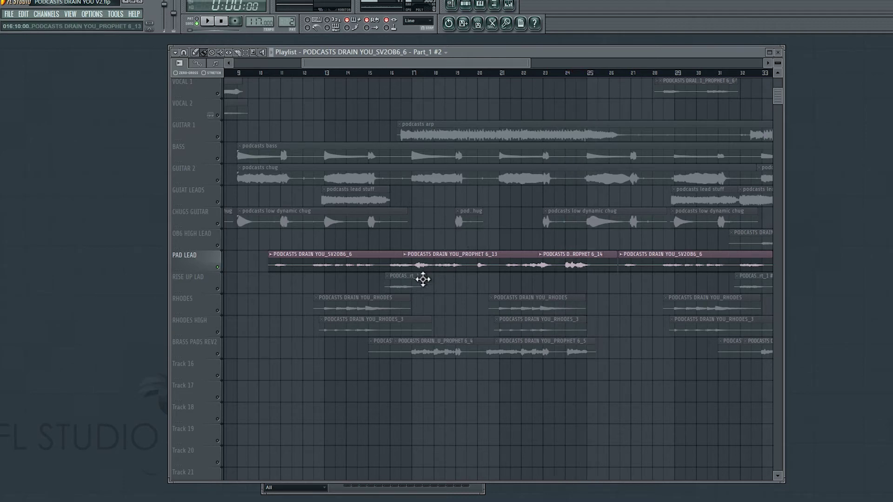
- Try moving the PROPHET 6_14 clip down from the PAD LEAD track, then undo the move
left_click_drag(395, 63, 344, 63)
scroll(396, 242, "down", 4)
scroll(415, 282, "up", 2)
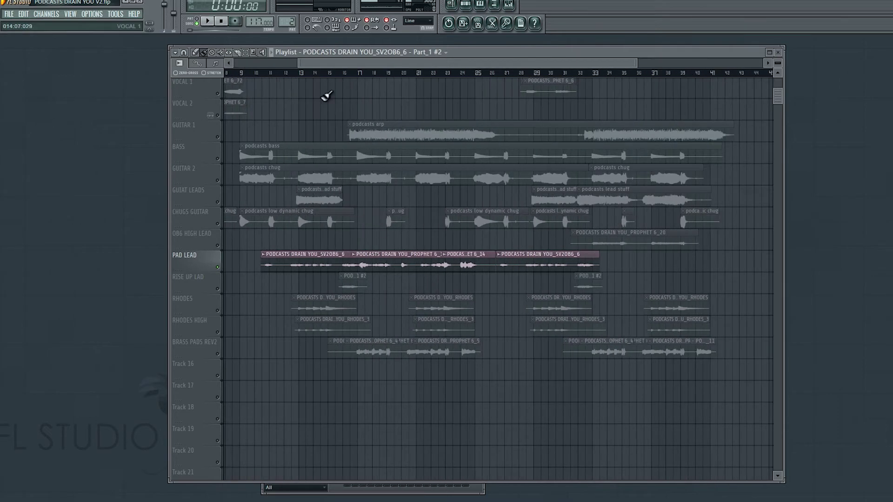
left_click_drag(344, 62, 291, 64)
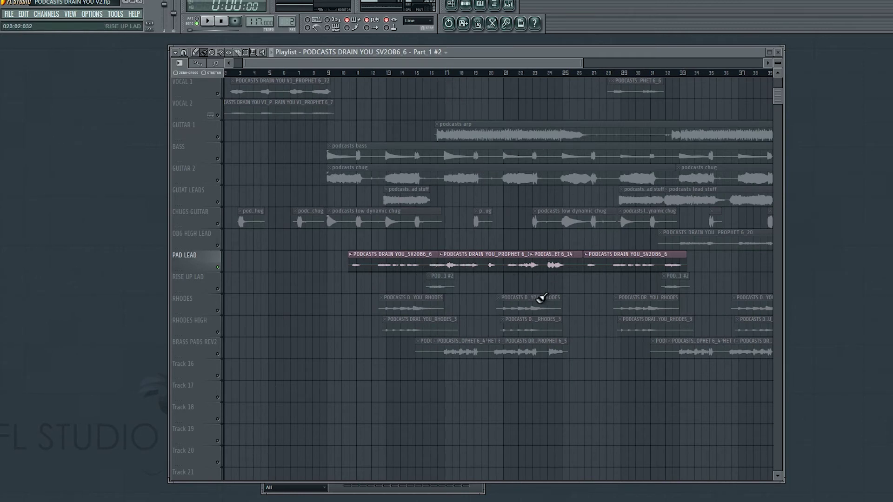
scroll(528, 295, "up", 2)
left_click_drag(564, 269, 563, 303)
key("ctrl+z")
scroll(458, 284, "down", 1)
scroll(458, 284, "down", 1)
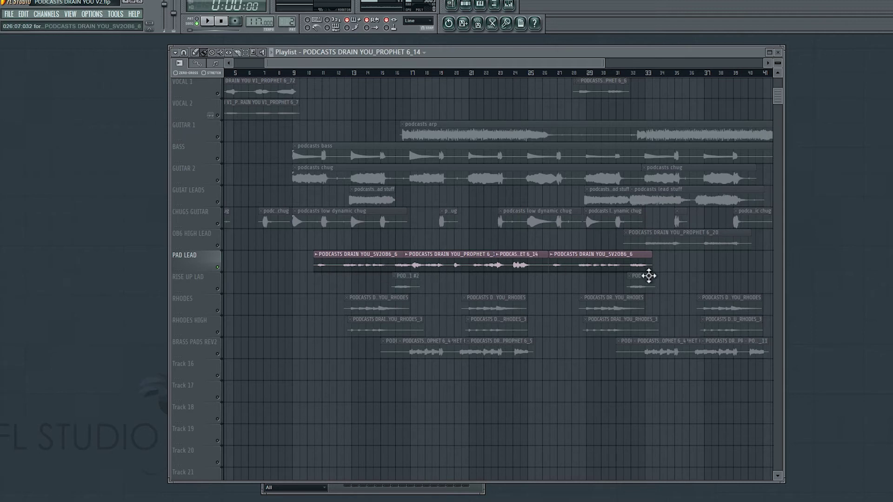
- Unmute the VOCAL 2, VOCAL 1, DRUMS, MAIN ARP JUNO and RISE UP LAD tracks alongside PAD LEAD
scroll(230, 265, "up", 2)
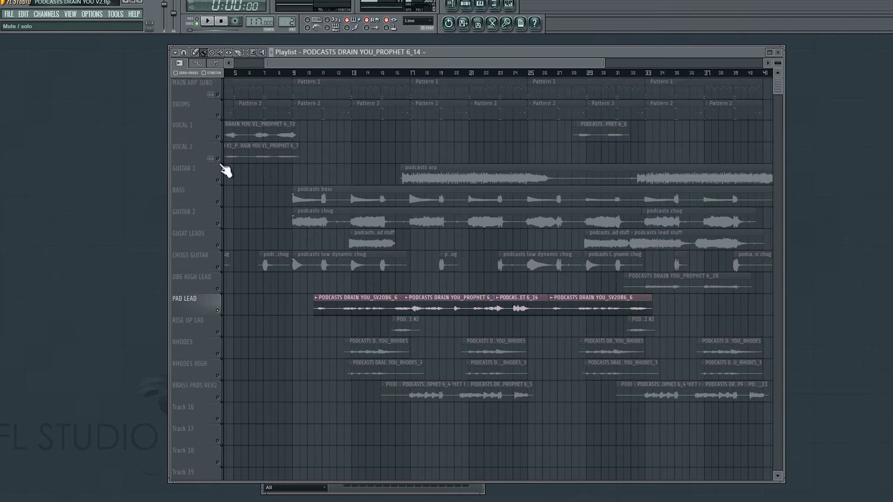
left_click(218, 158)
left_click(217, 137)
left_click(217, 116)
left_click(218, 94)
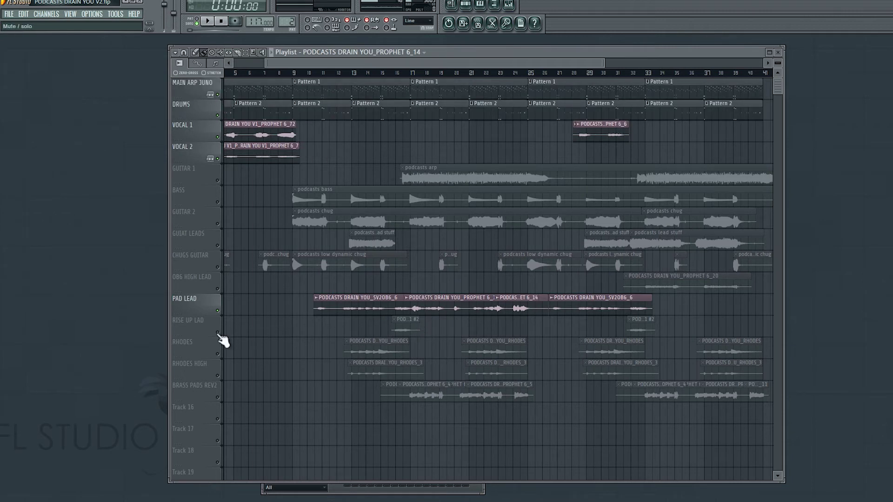
left_click(217, 333)
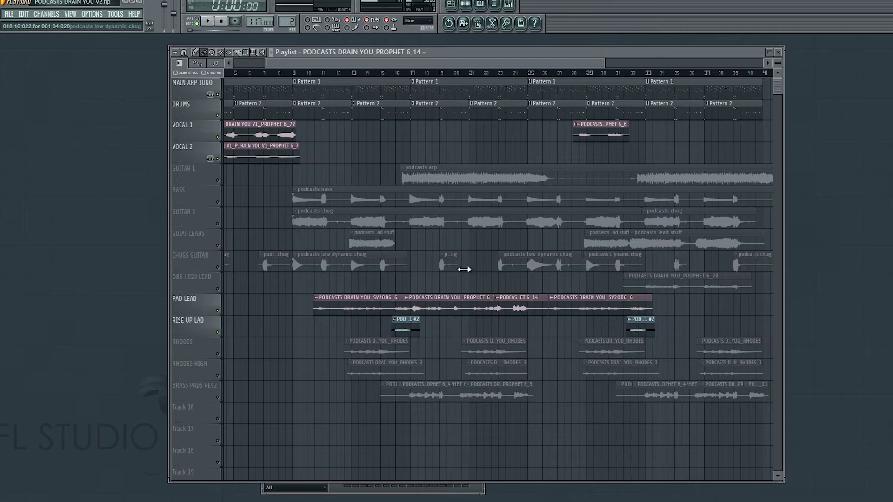
- Play the unmuted tracks together from about bar 16 to past bar 24, then stop
left_click(404, 75)
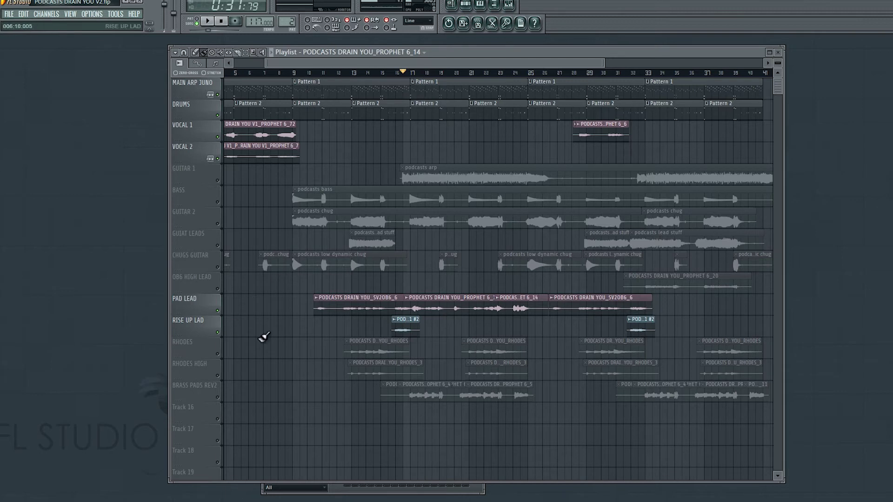
key("space")
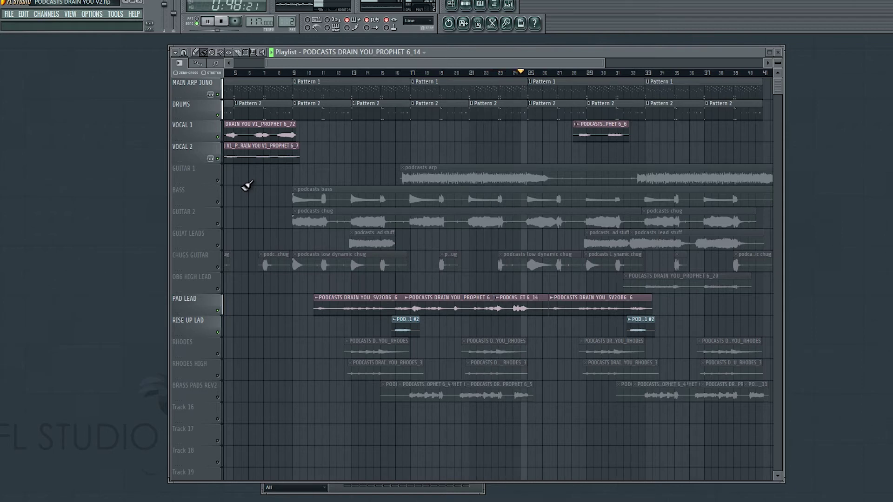
key("space")
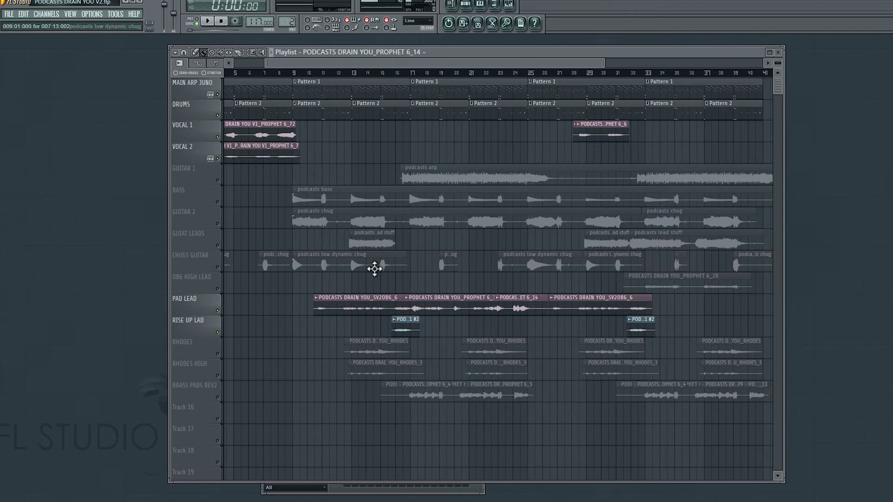
- Solo the BRASS PADS REV2 track and play it from about bar 16 to past bar 24, then stop
left_click(218, 398)
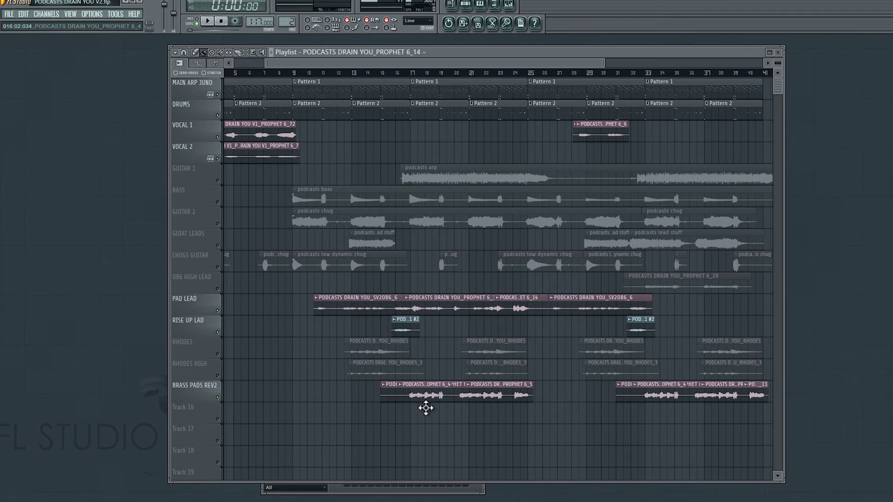
left_click(411, 74)
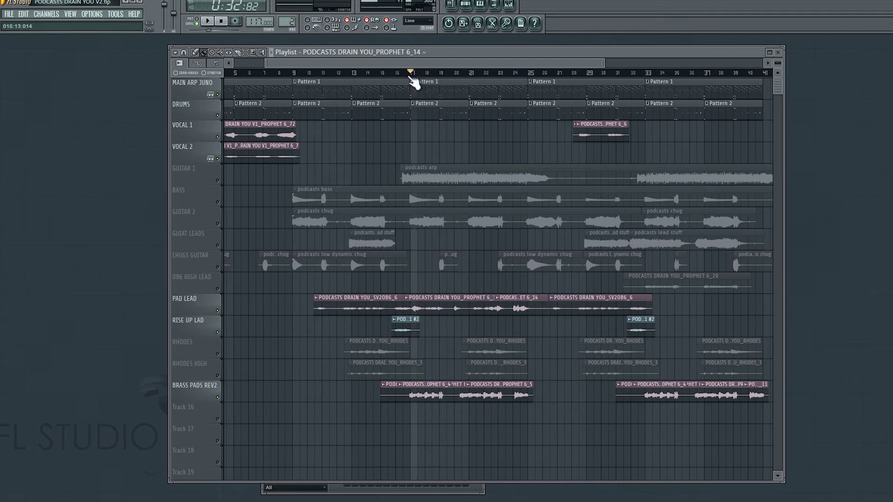
left_click(404, 75)
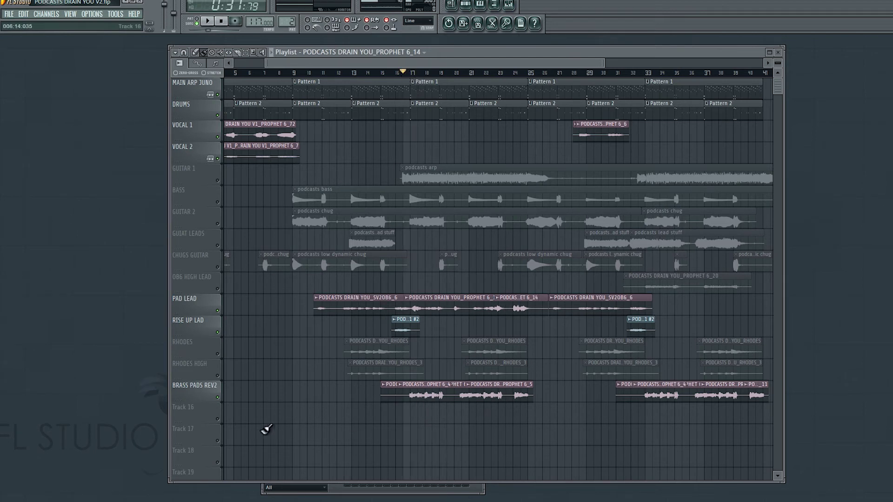
right_click(218, 398)
key("space")
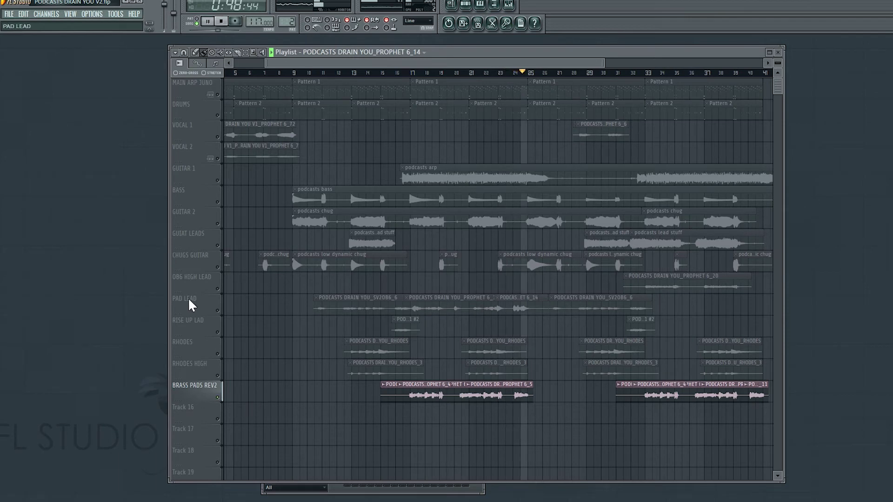
key("space")
- Select the PROPHET 6_4 mixer insert and open its ValhallaRoom reverb to examine the settings
left_click(509, 6)
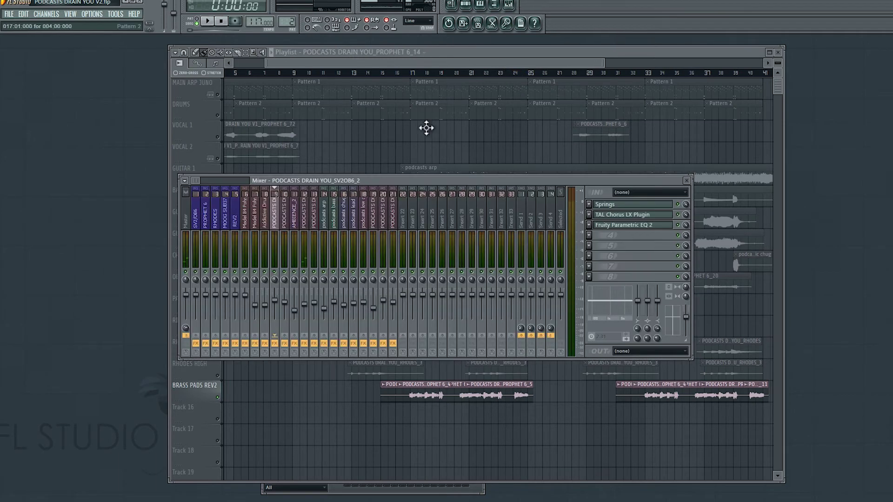
left_click(306, 229)
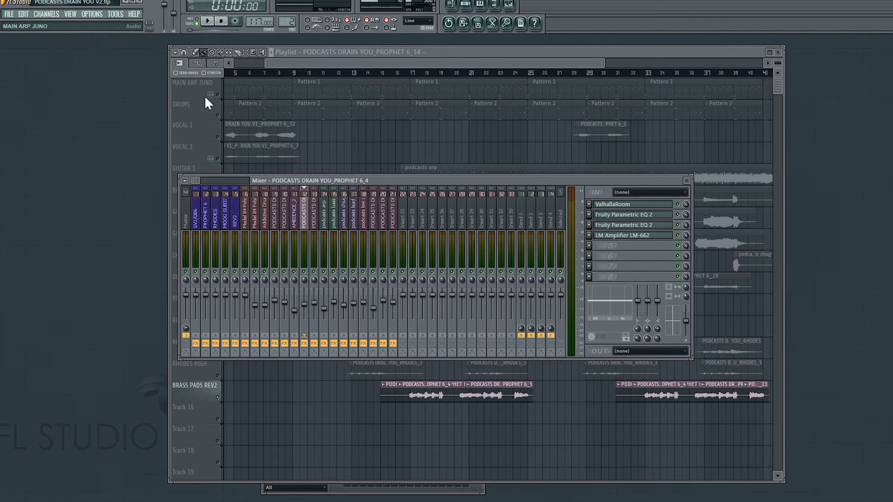
key("F9")
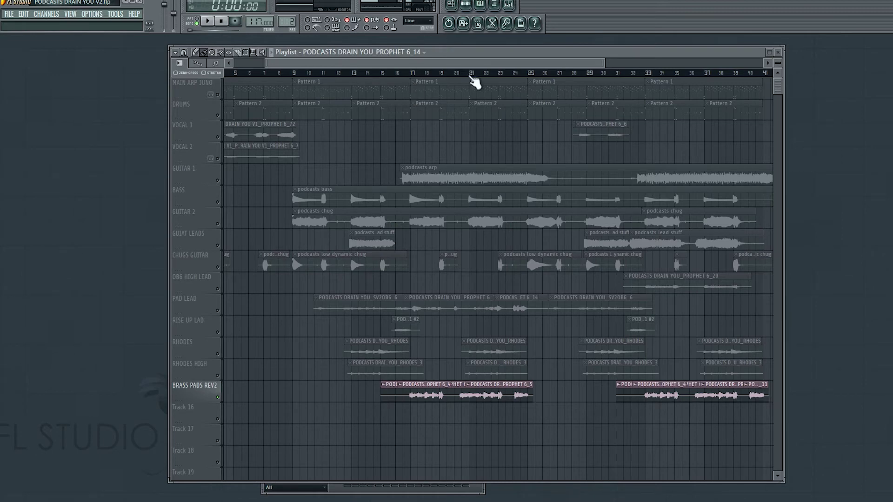
left_click(509, 4)
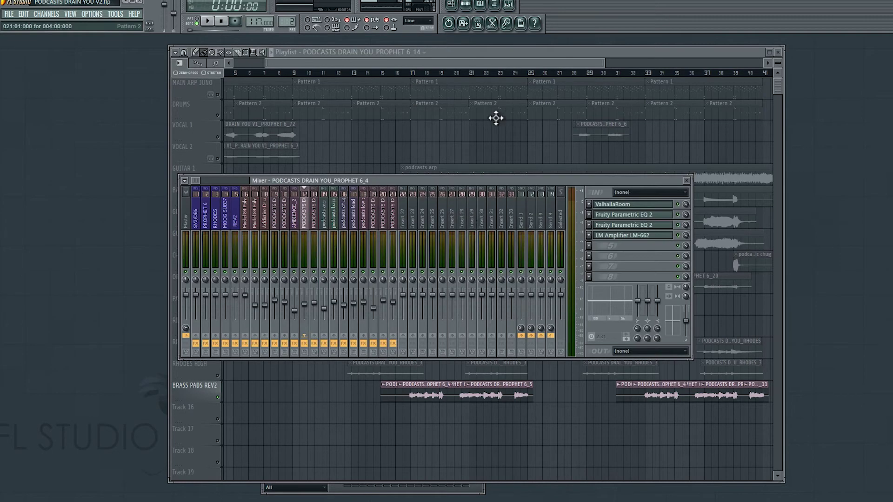
left_click(620, 206)
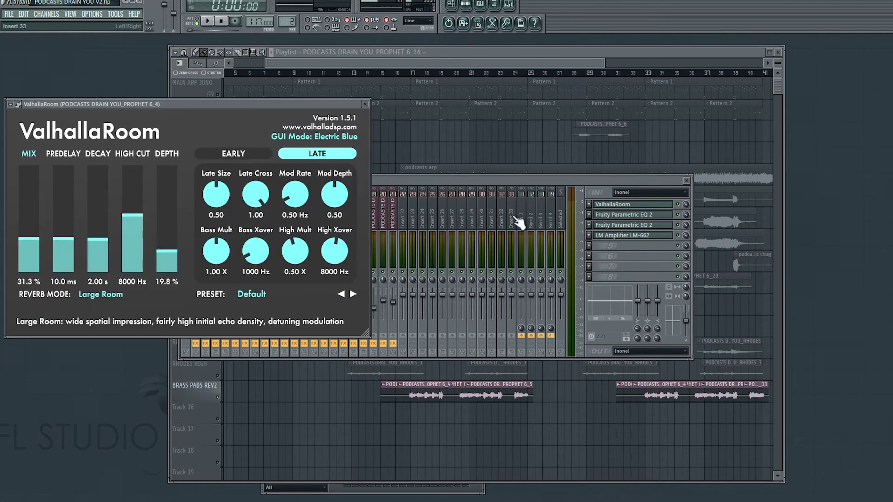
- Review the two Fruity Parametric EQ 2 curves on the PROPHET 6_4 mixer insert, then close them
left_click(628, 223)
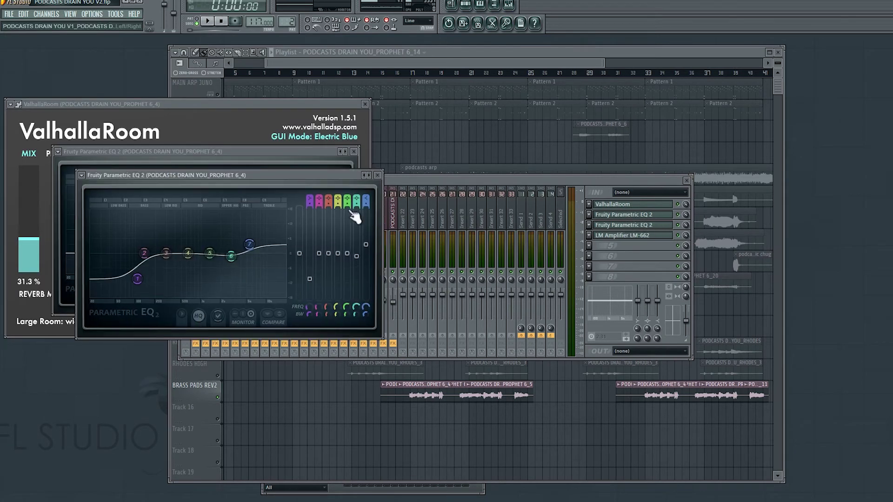
left_click(374, 181)
left_click(354, 152)
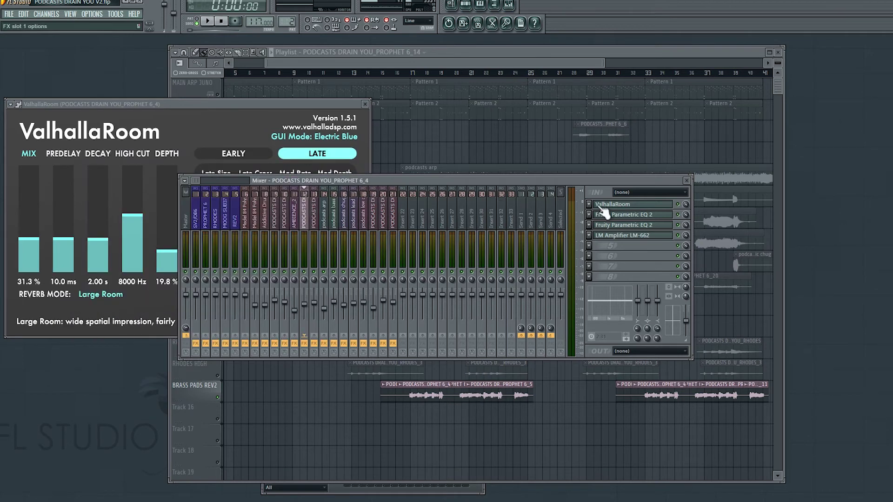
- Inspect the LM Amplifier LM-662 settings on the PROPHET 6_4 insert, close it and ValhallaRoom, and return to the playlist
left_click(613, 236)
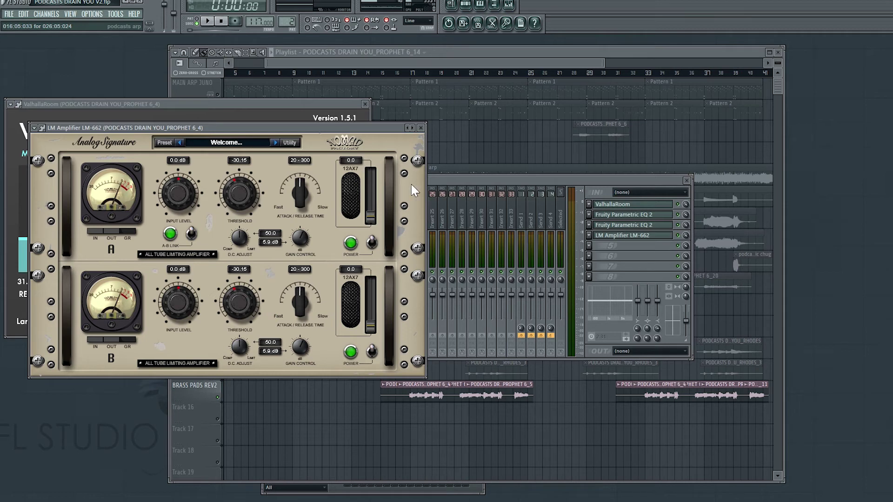
left_click(420, 128)
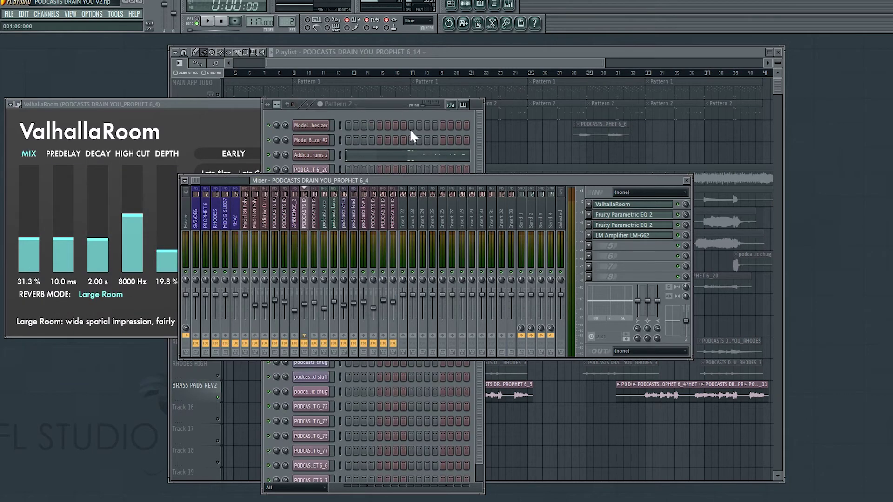
left_click(214, 103)
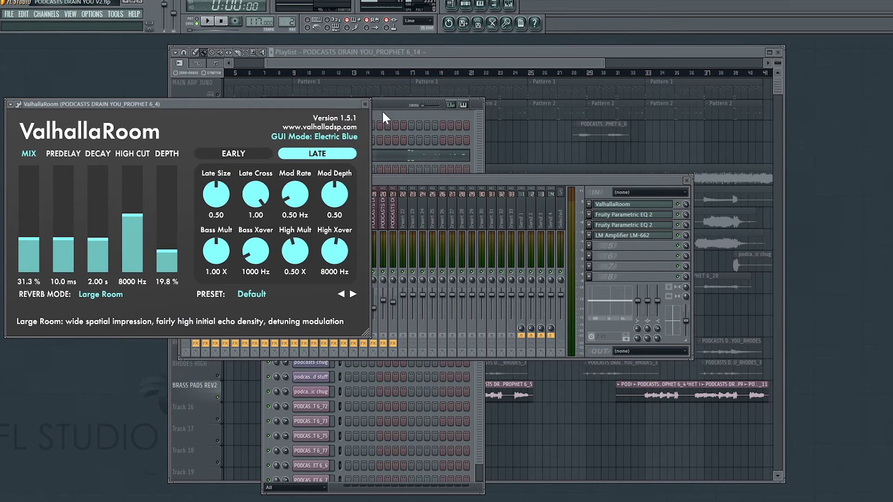
left_click(365, 104)
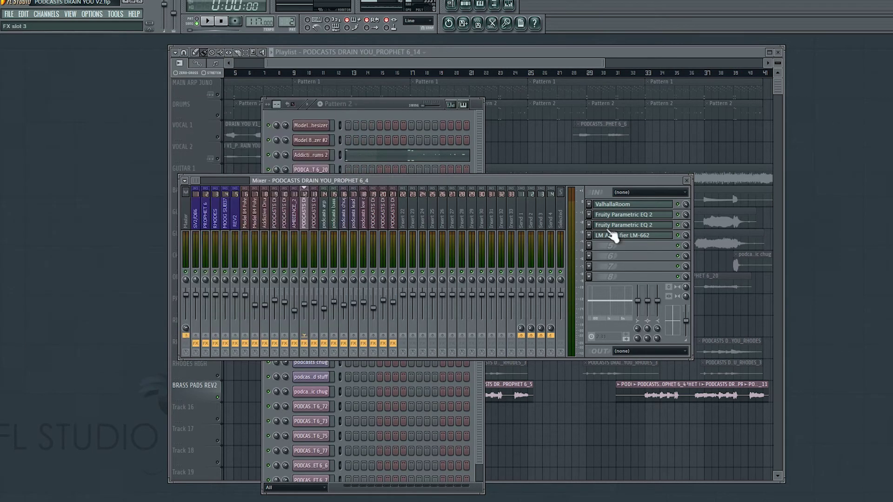
left_click(465, 63)
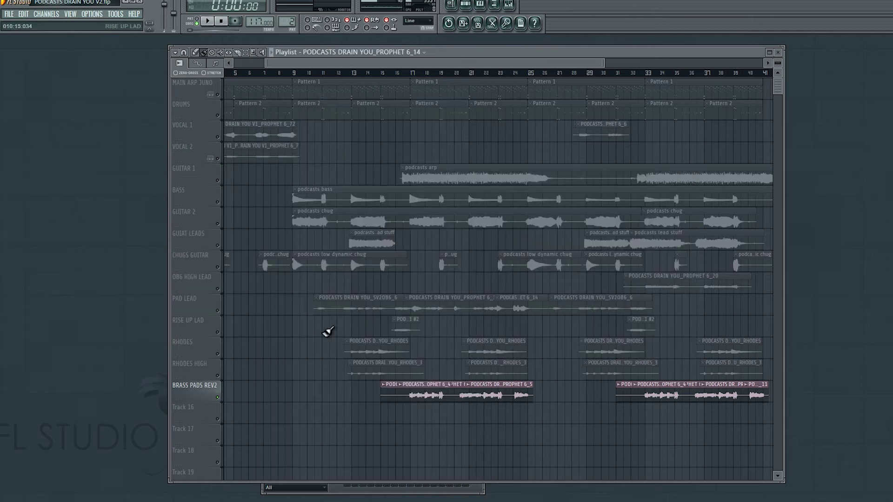
- Unmute the PAD LEAD, RISE UP LAD, VOCAL 2, VOCAL 1, DRUMS and MAIN ARP JUNO tracks alongside BRASS PADS REV2
left_click(216, 310)
left_click(217, 332)
left_click(217, 159)
left_click(218, 136)
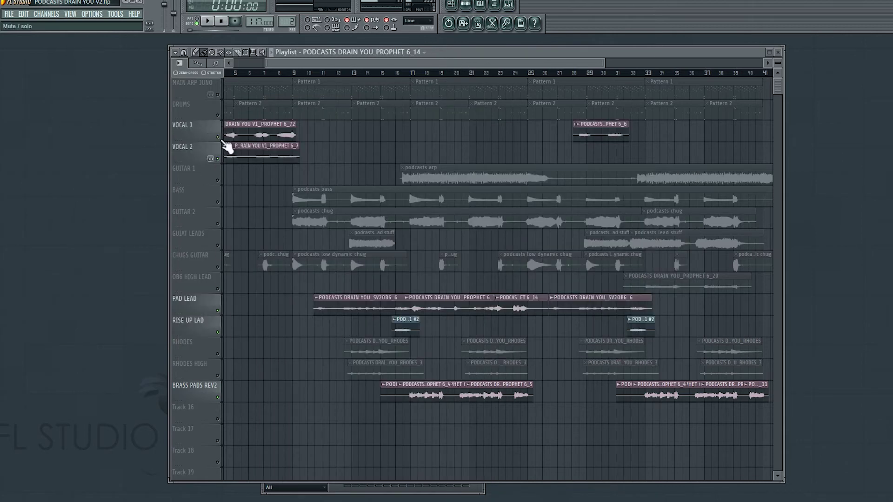
left_click(217, 115)
left_click(218, 94)
- Play the brass pads with the leads, arp and drums from about bar 16 to bar 25, then stop
left_click(411, 73)
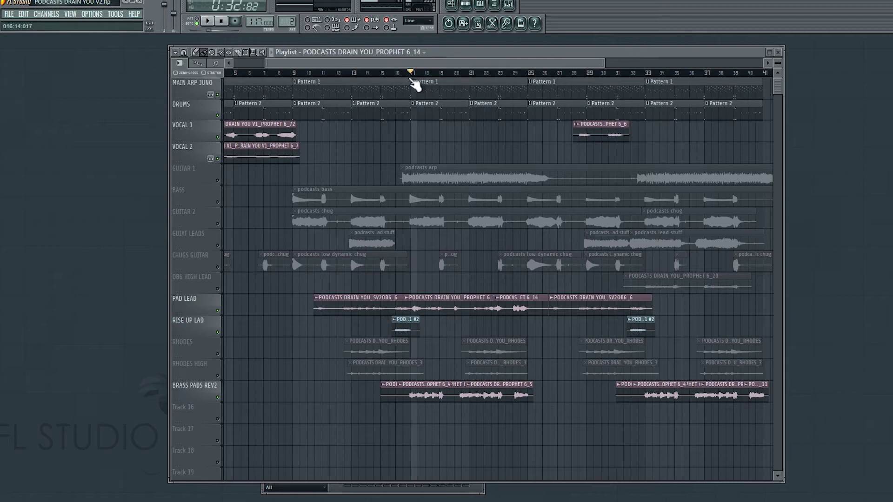
left_click(404, 76)
key("space")
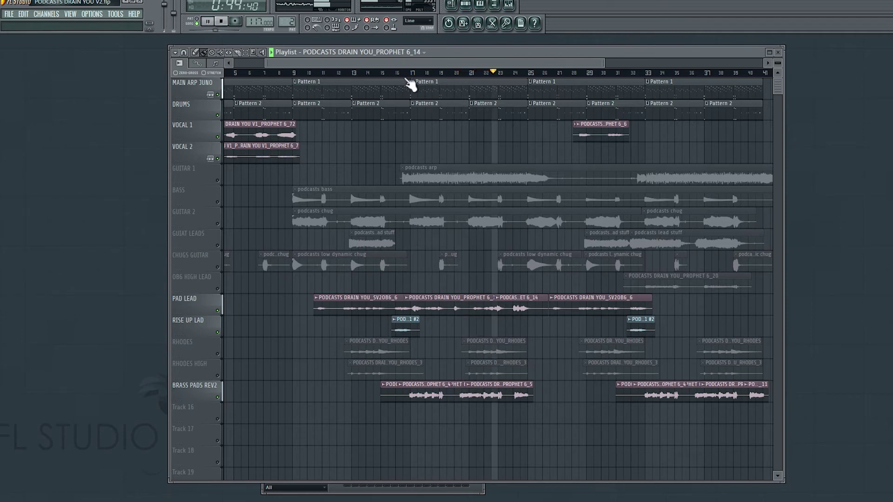
scroll(502, 198, "down", 3)
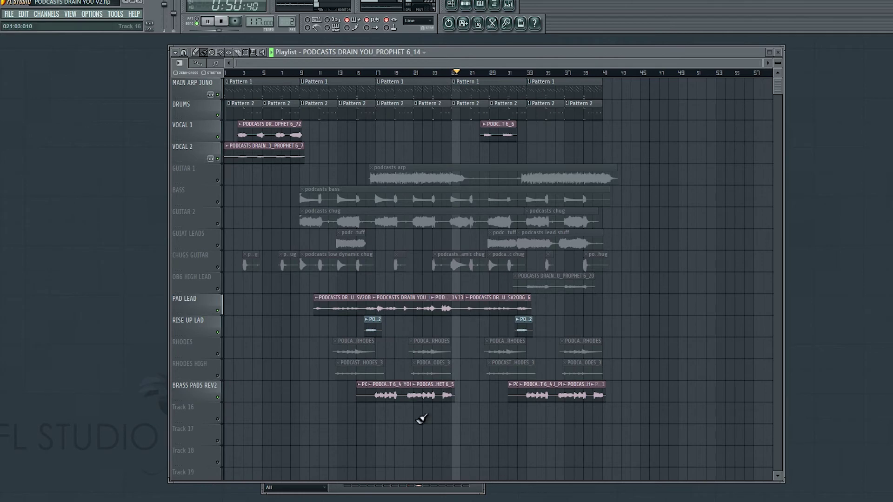
key("space")
- Solo the RHODES track and unmute RHODES HIGH with it
scroll(378, 326, "up", 3)
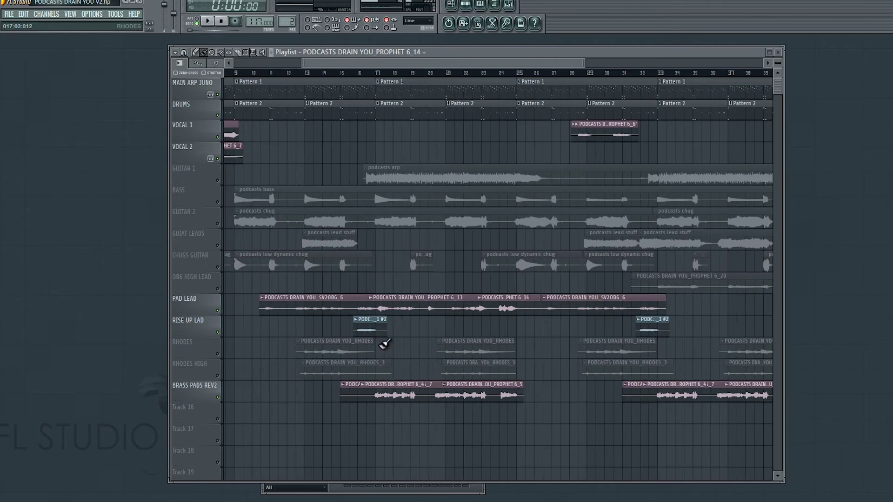
scroll(389, 70, "left", 2)
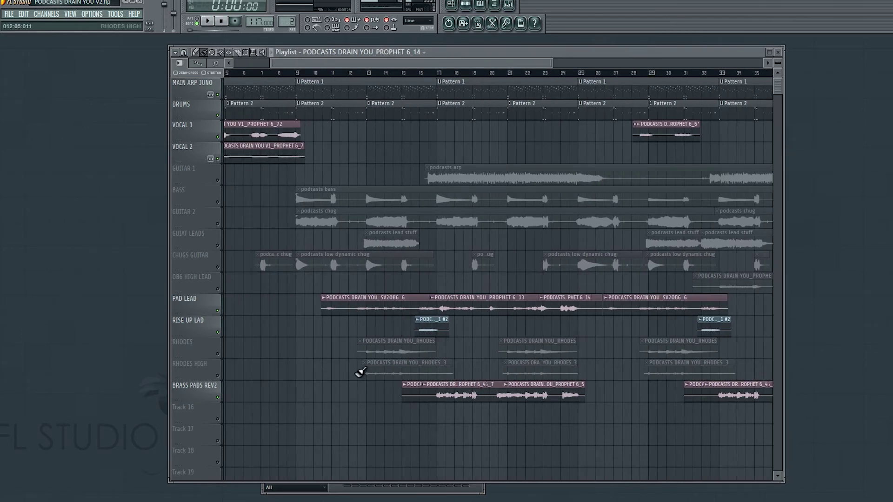
right_click(218, 355)
left_click(217, 376)
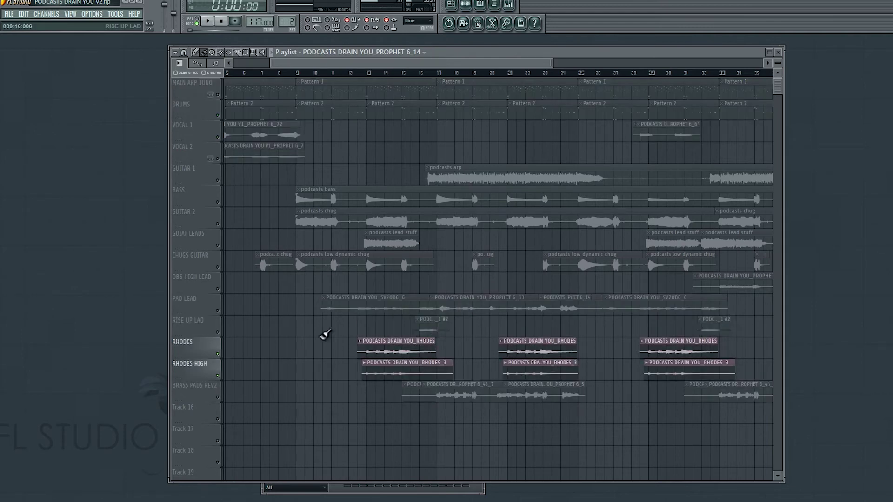
- Play the RHODES and RHODES HIGH tracks from just before bar 13 to past bar 16, then stop
scroll(335, 321, "down", 2)
scroll(368, 258, "up", 2)
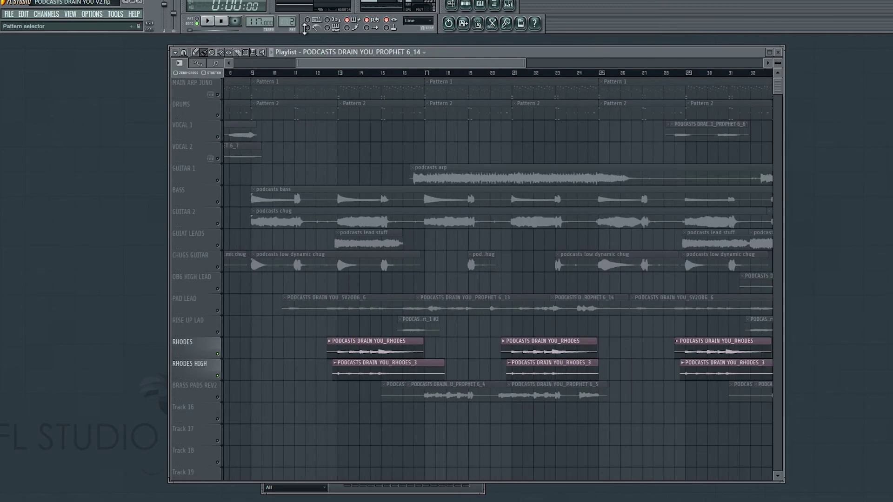
left_click(339, 73)
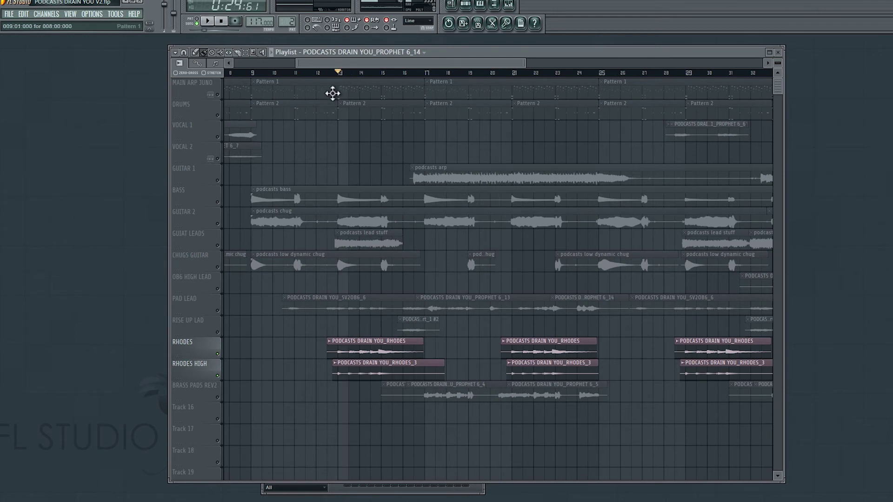
left_click(328, 73)
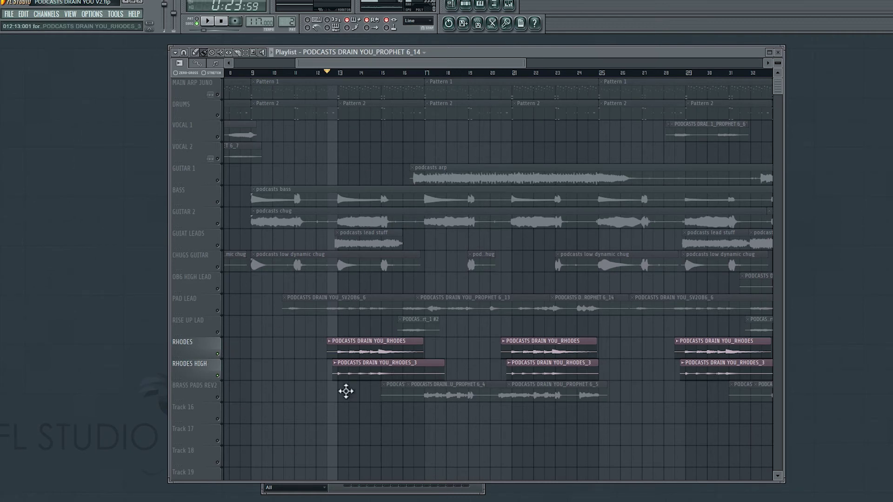
key("space")
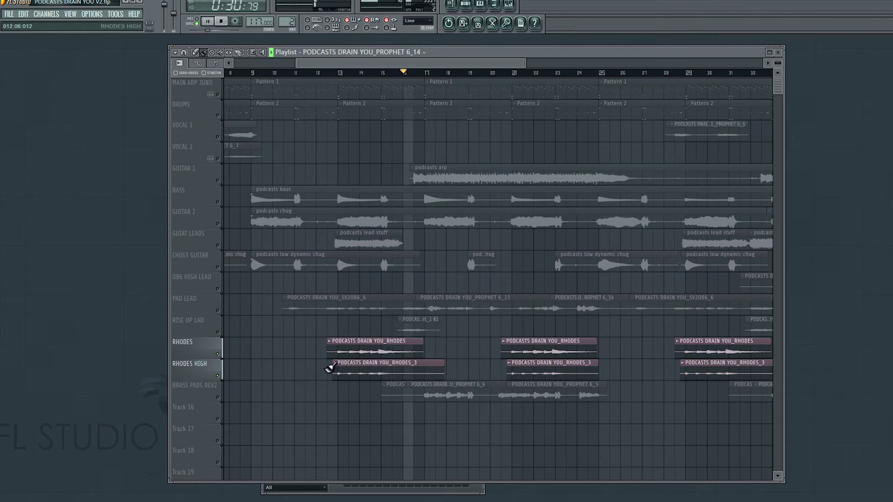
key("space")
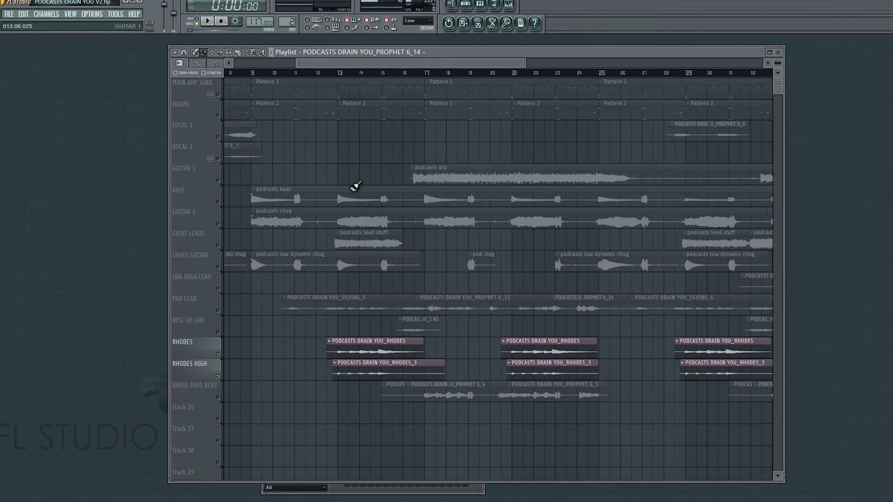
- Open the channel settings of the first RHODES clip, show its mixer insert and examine the ValhallaRoom reverb on it
double_click(385, 375)
left_click(389, 357)
double_click(392, 363)
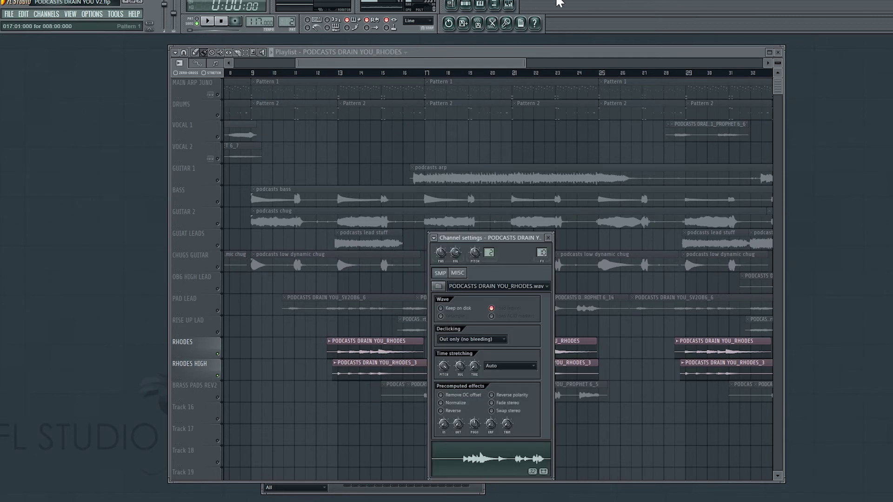
left_click(509, 5)
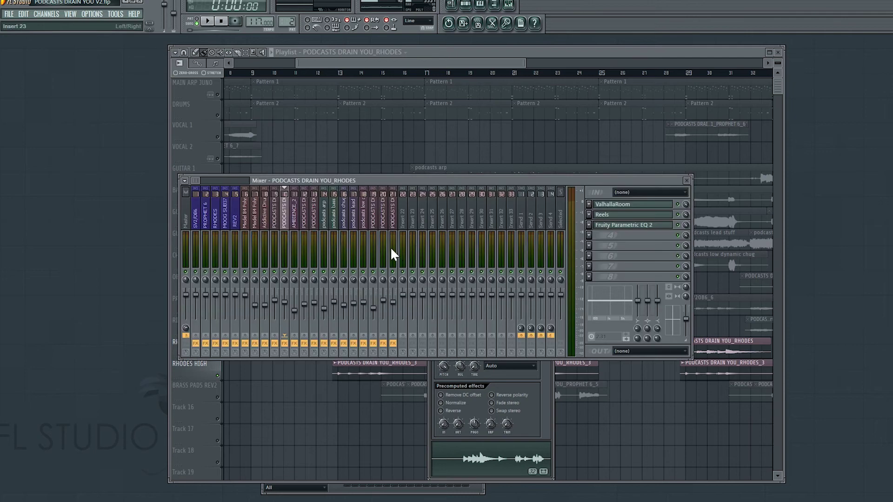
left_click(613, 205)
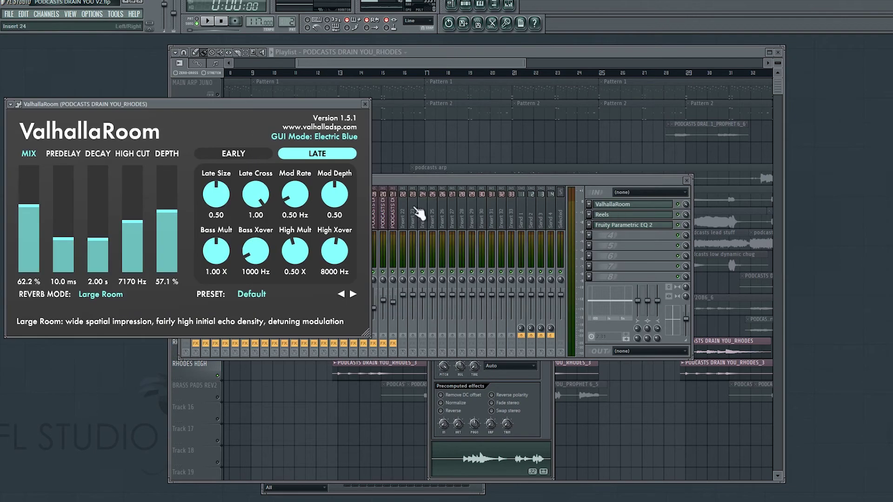
- Examine the Reels tape effect and Fruity Parametric EQ 2 on the RHODES insert, close both and return to the playlist
left_click(607, 221)
left_click(606, 215)
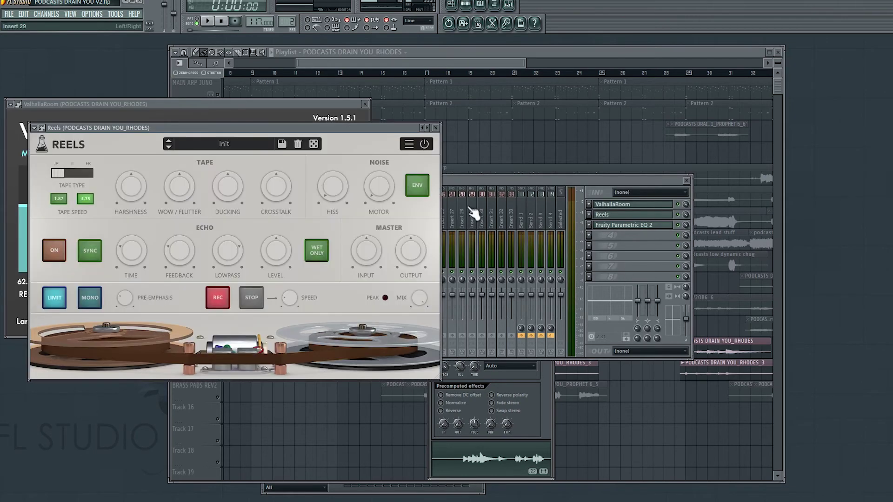
left_click(620, 226)
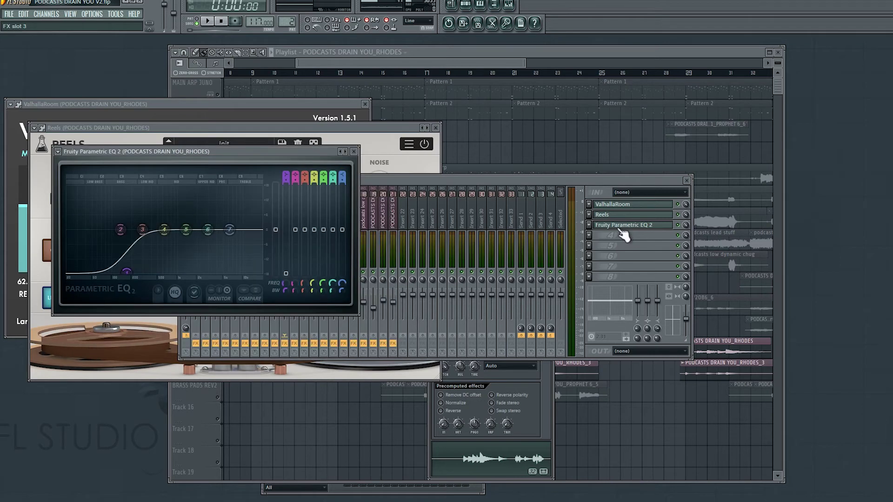
left_click(353, 151)
left_click(435, 127)
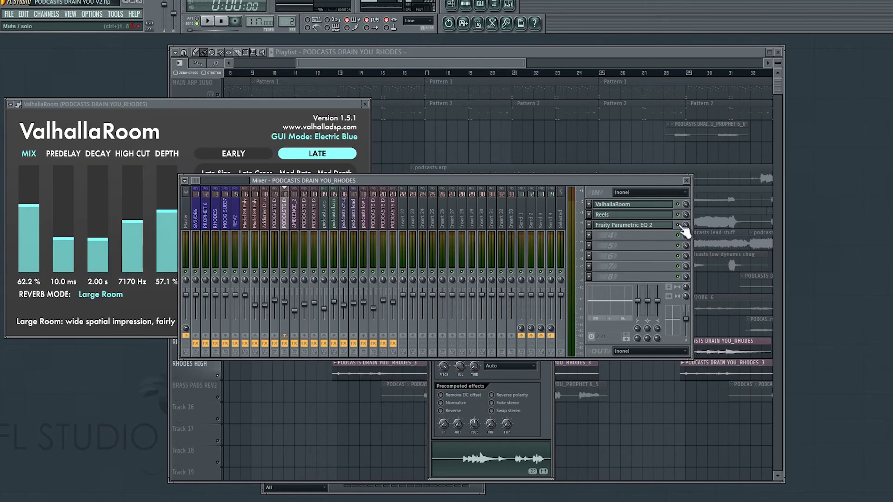
left_click(437, 52)
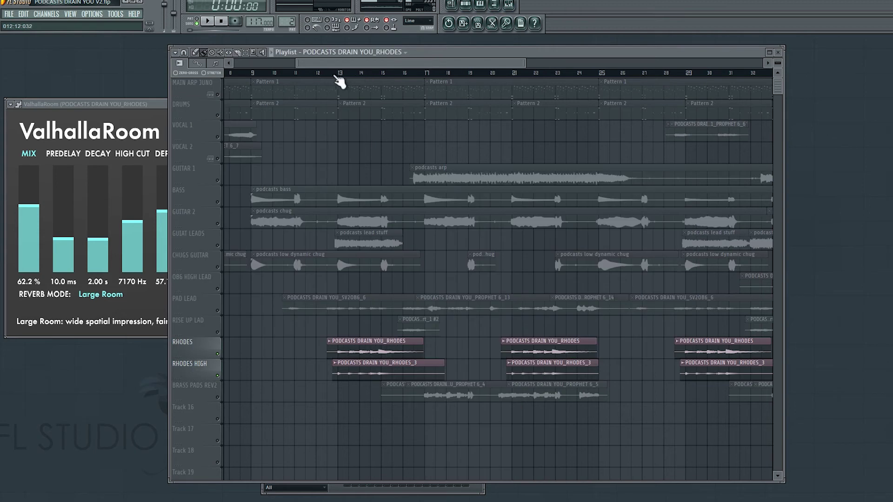
- Play the RHODES and RHODES HIGH tracks twice from about bar 13, checking the mixer in between, then close ValhallaRoom
left_click(335, 74)
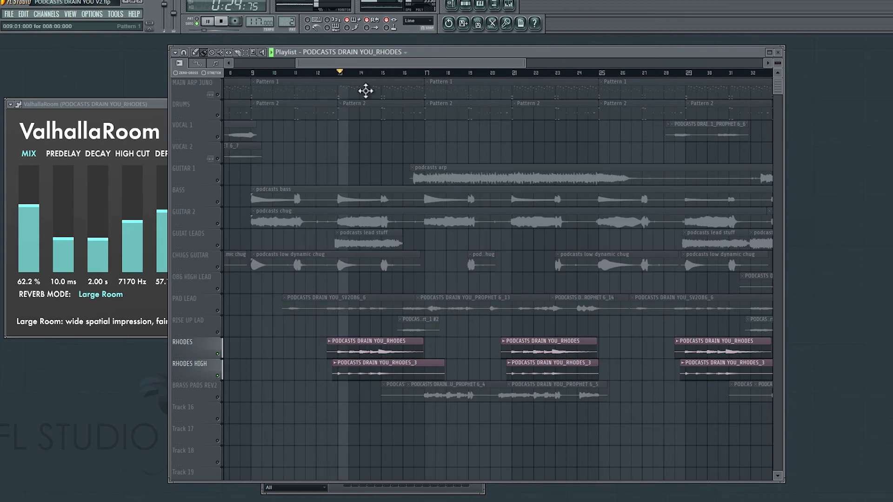
key("space")
left_click(516, 5)
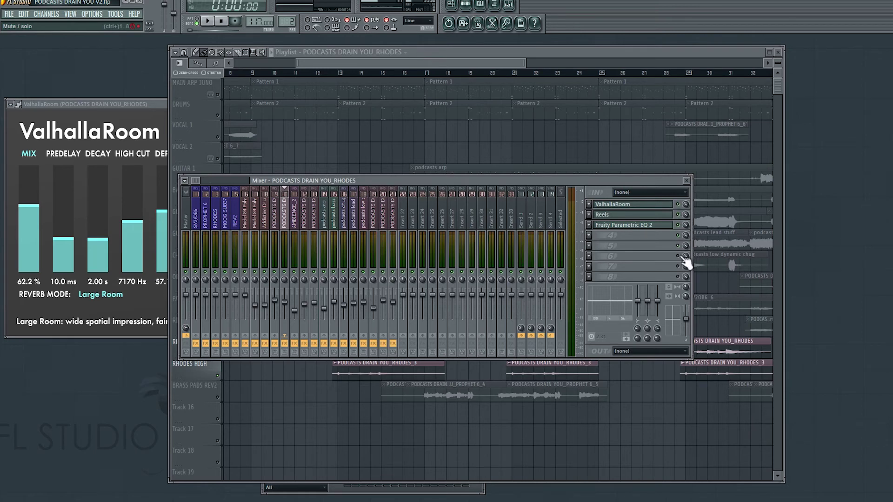
left_click(349, 73)
key("space")
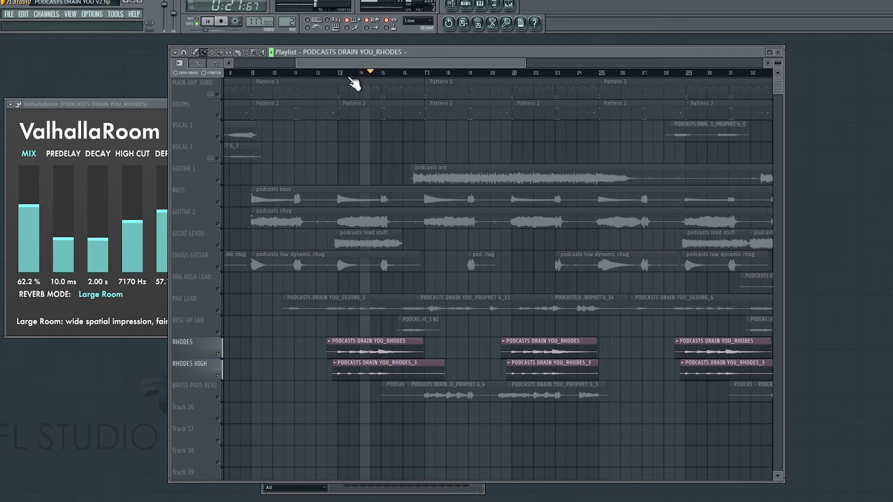
key("space")
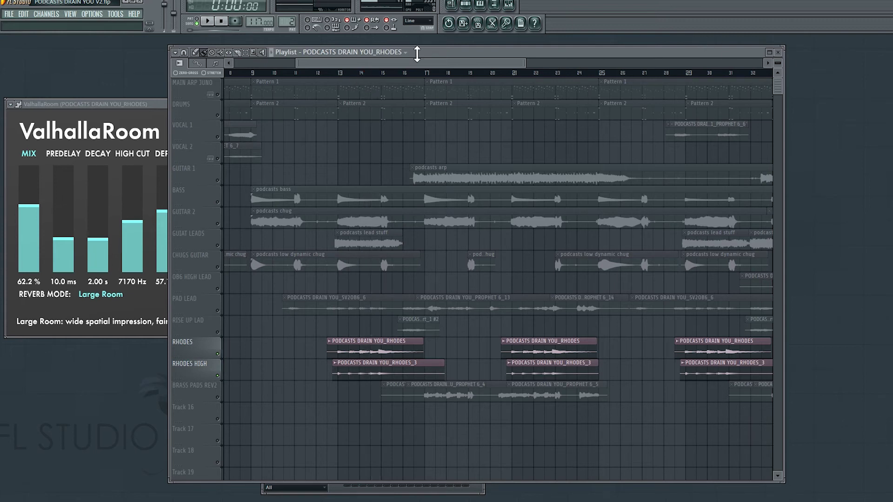
left_click(142, 107)
left_click(366, 105)
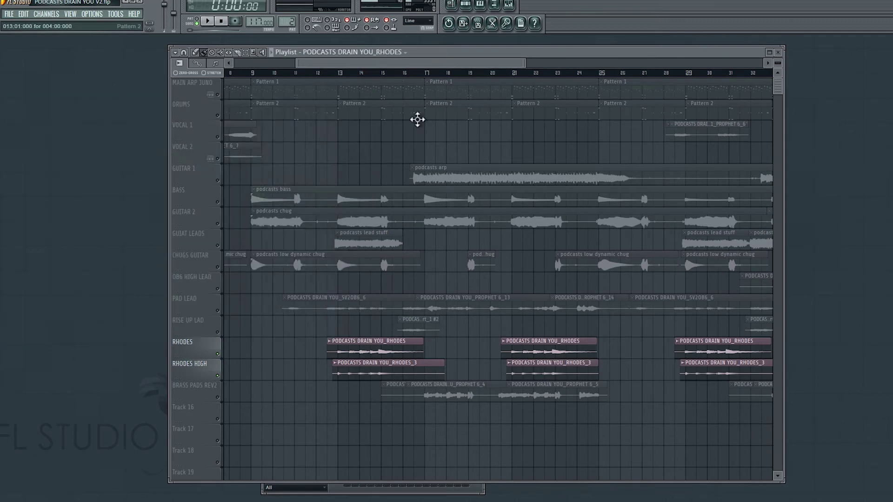
- Unmute the BRASS PADS REV2, RISE UP LAD and PAD LEAD tracks alongside the two Rhodes tracks
left_click(218, 398)
left_click(218, 332)
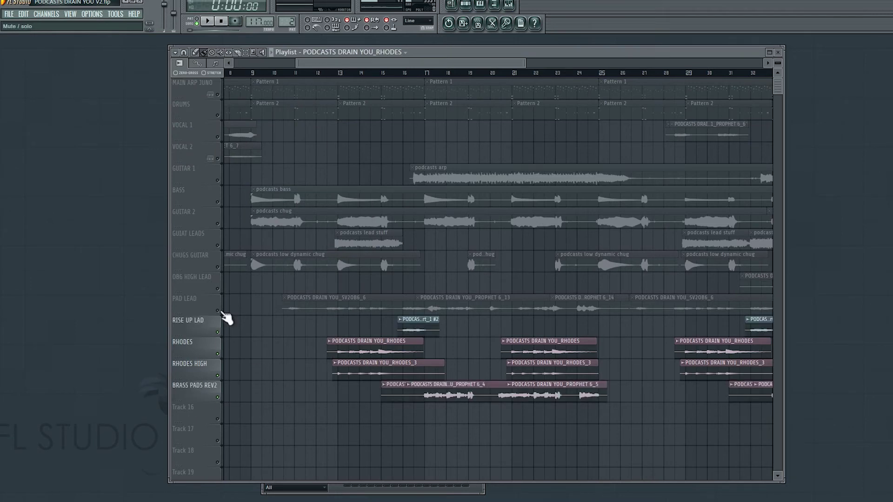
left_click(218, 311)
- Unmute the OB6 HIGH LEAD track, then solo it
scroll(233, 294, "down", 4)
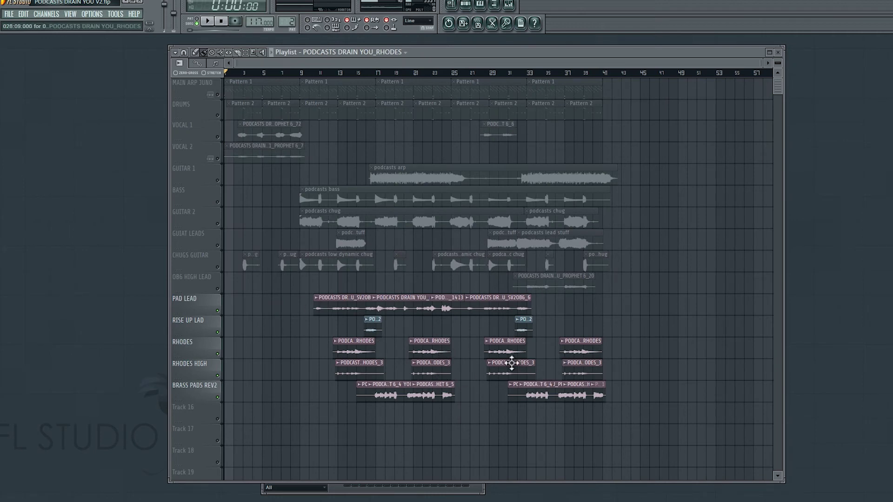
scroll(300, 309, "up", 4)
left_click(217, 289)
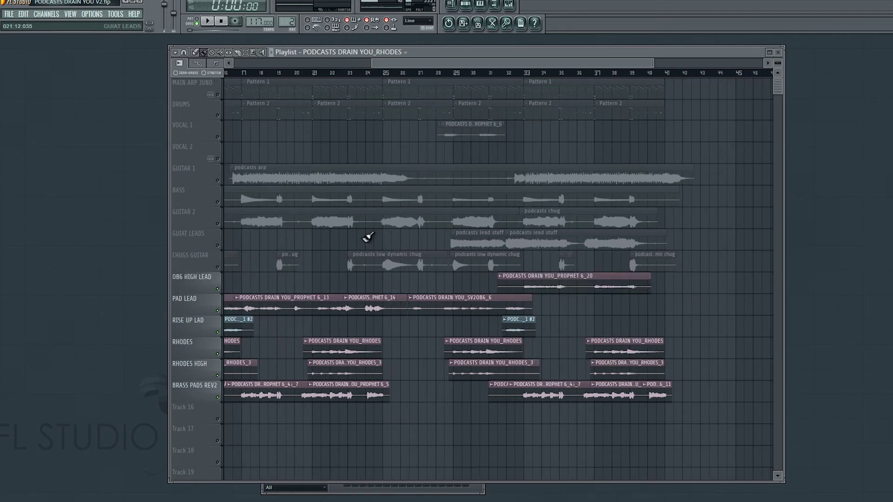
right_click(217, 289)
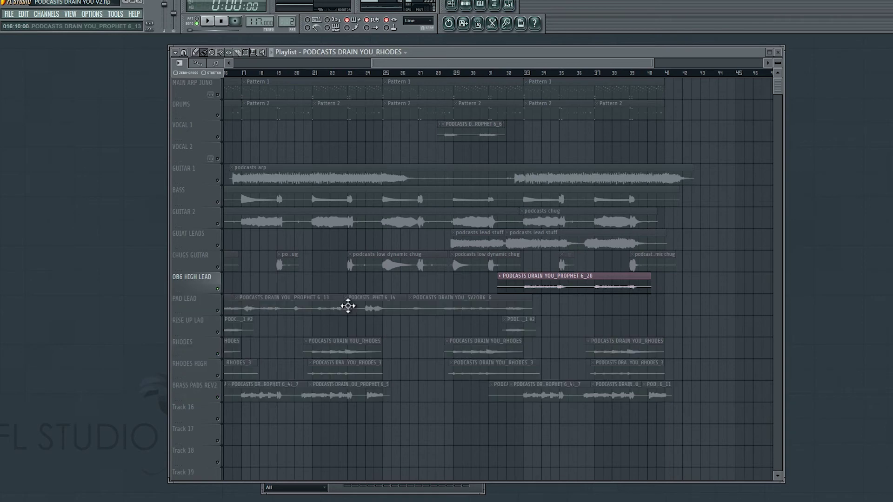
- Play the soloed OB6 HIGH LEAD track from about bar 33, checking the mixer during playback, then stop
scroll(472, 295, "down", 3)
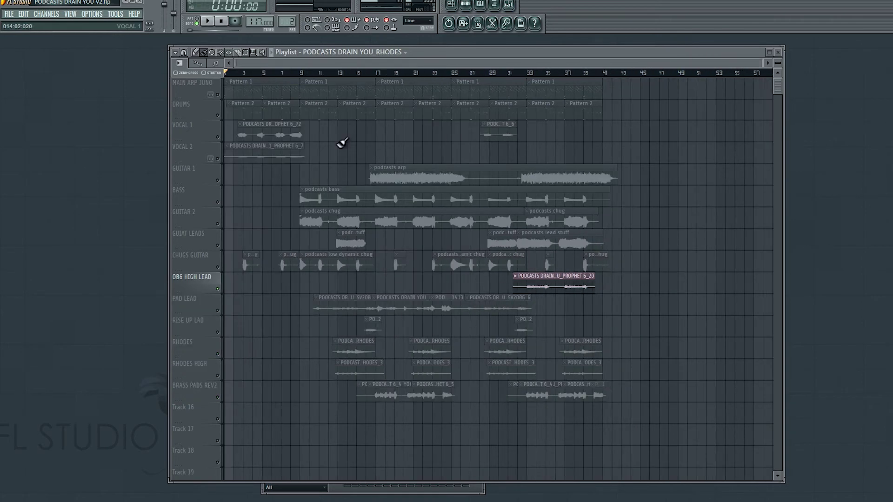
scroll(590, 294, "up", 3)
left_click(480, 74)
key("space")
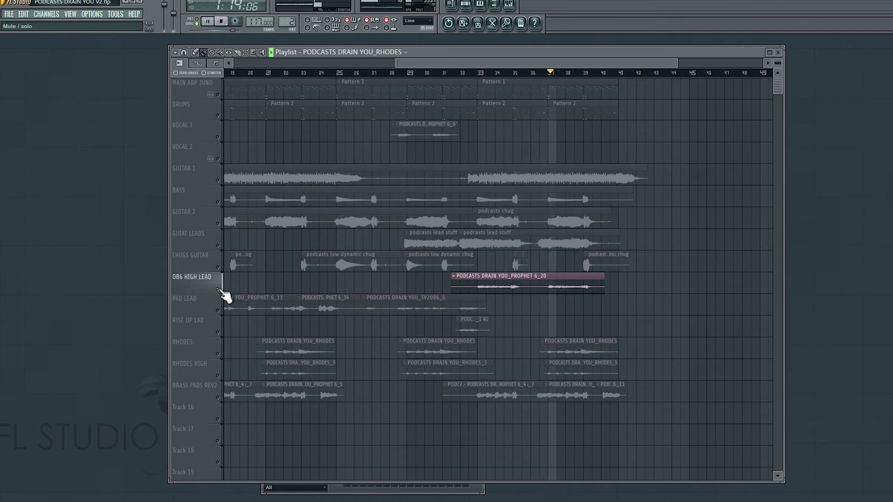
left_click(509, 5)
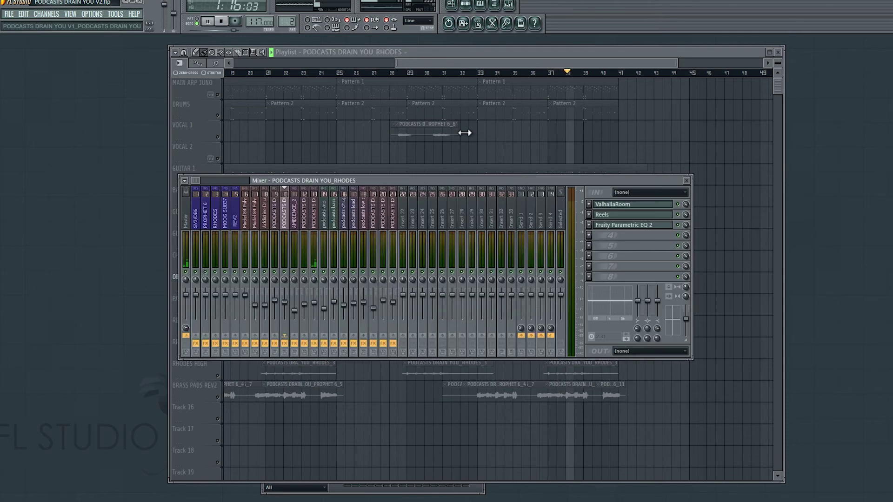
left_click(545, 54)
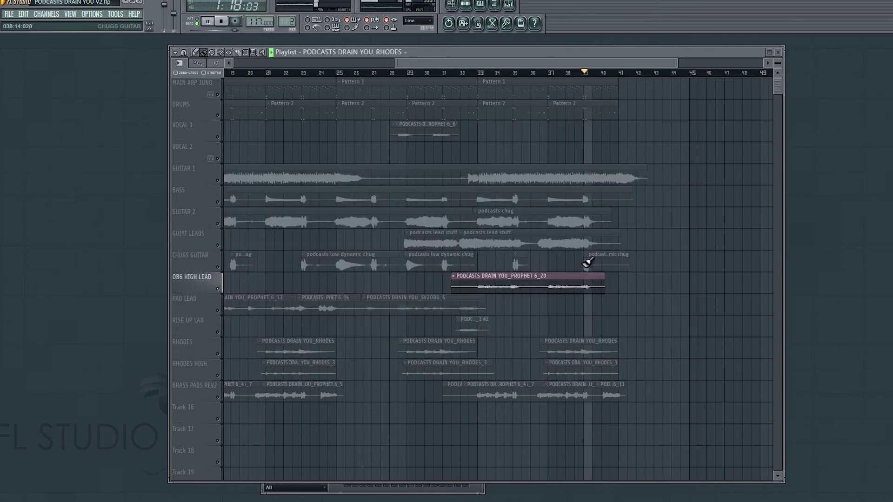
key("space")
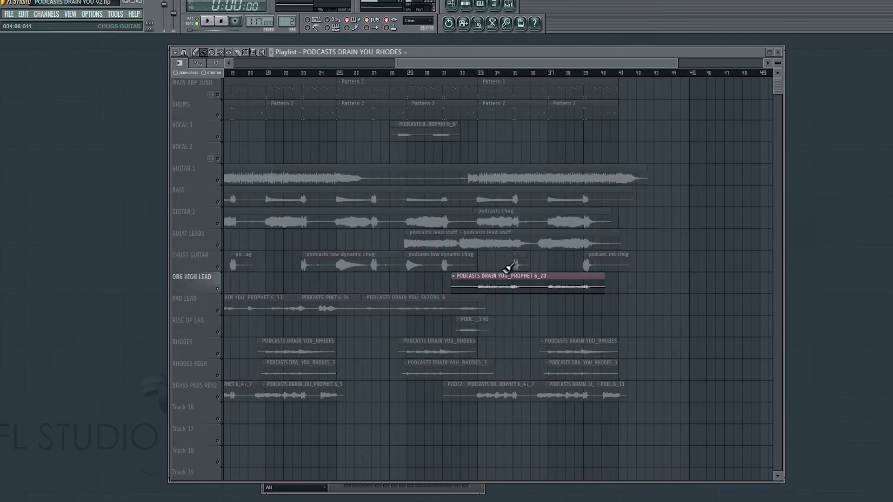
- Open the channel settings of the OB6 HIGH LEAD clip, then play the track again from about bar 33
double_click(525, 290)
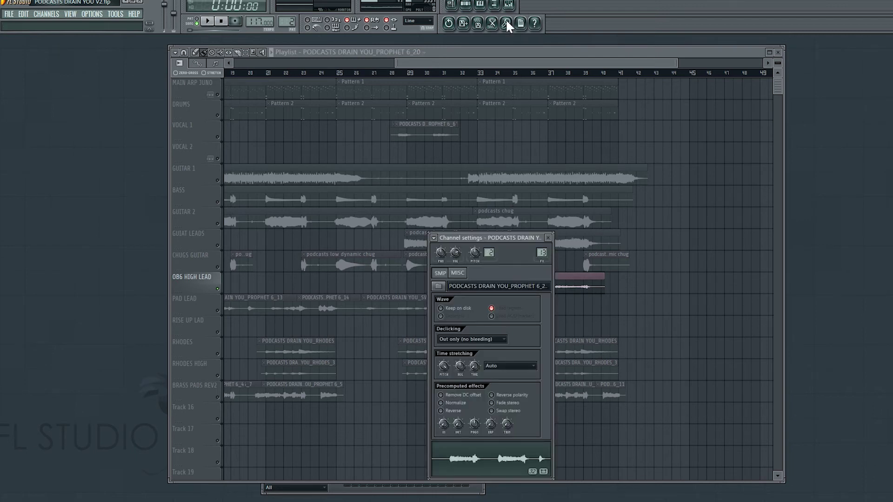
left_click(569, 62)
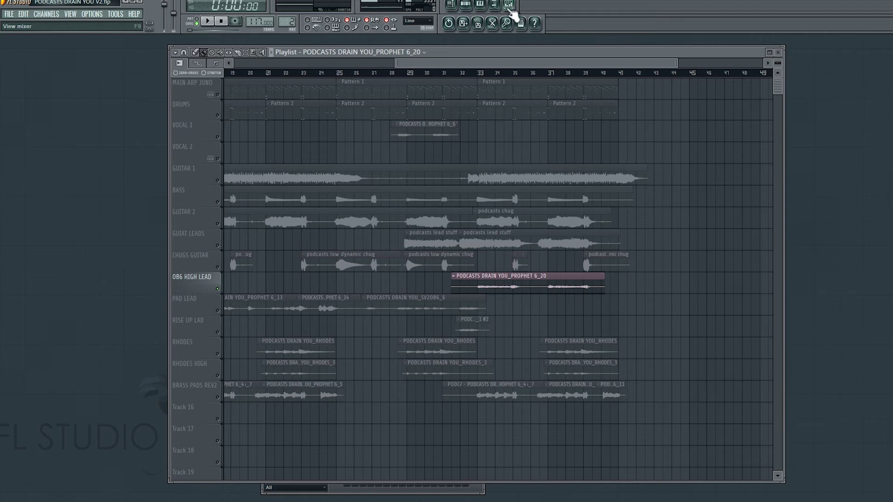
double_click(532, 289)
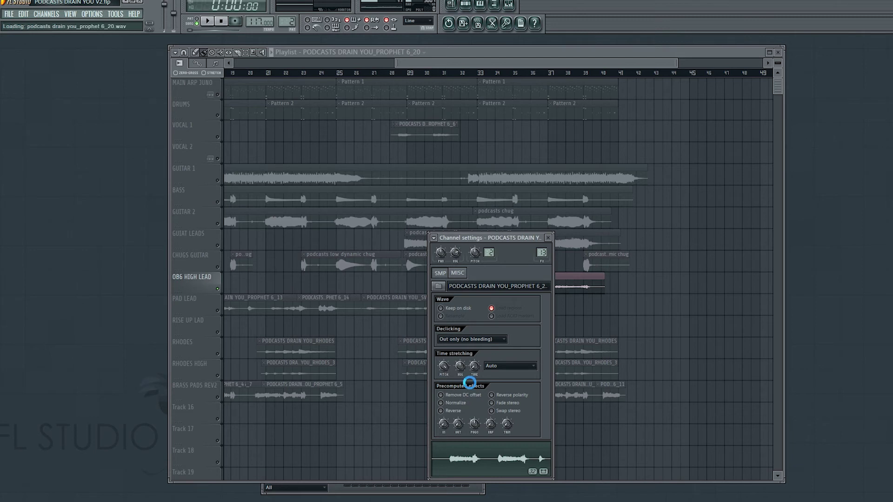
left_click(471, 74)
key("space")
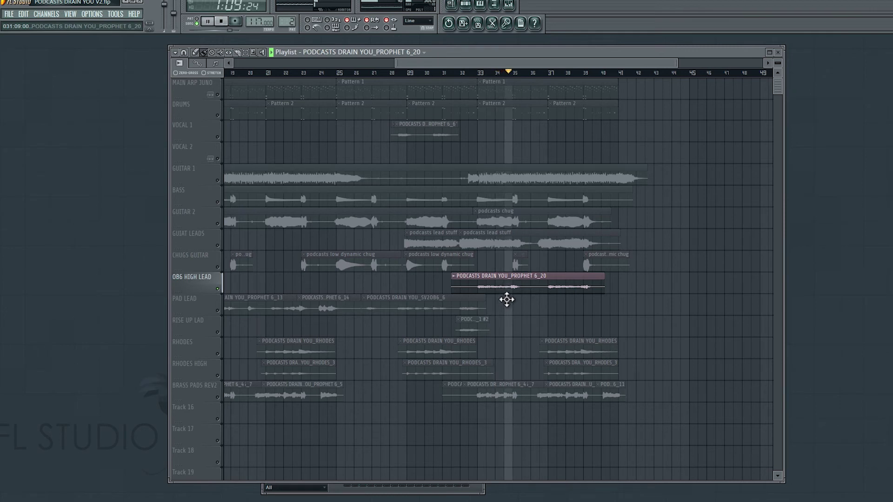
key("space")
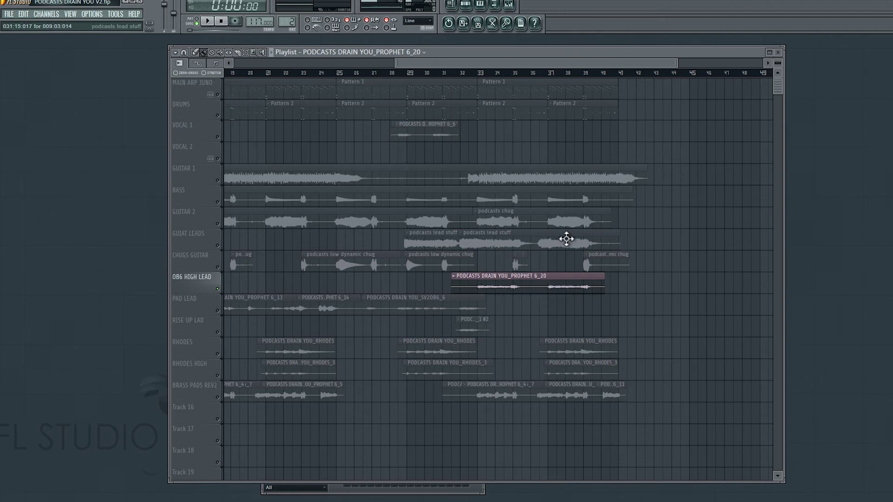
- Examine the Fruity Parametric EQ 2 on the OB6 HIGH LEAD clip's mixer insert and return to the playlist
double_click(499, 288)
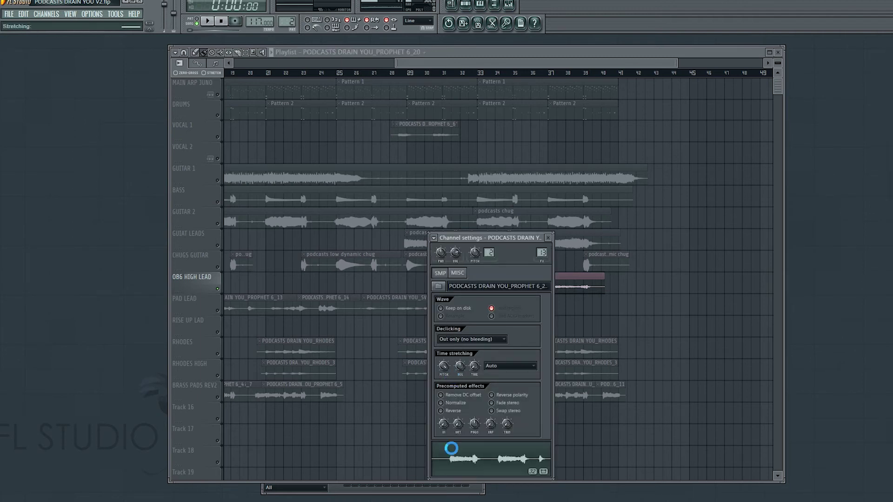
left_click(509, 5)
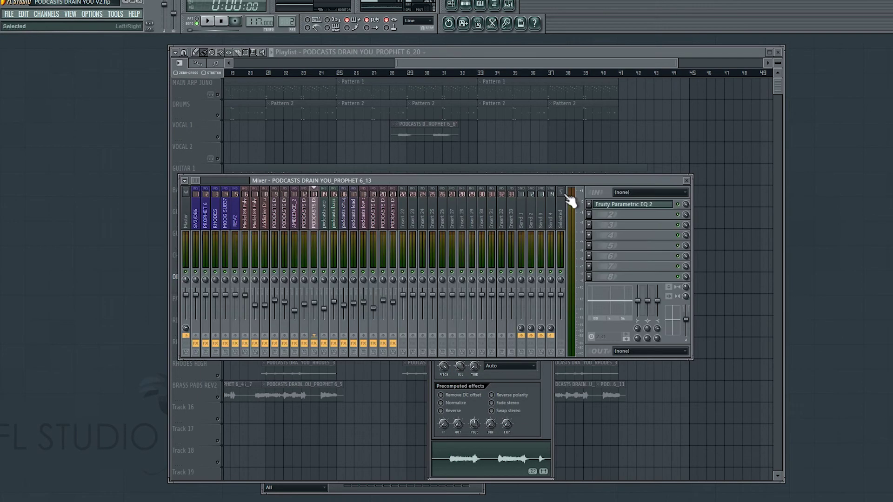
left_click(633, 204)
left_click(525, 64)
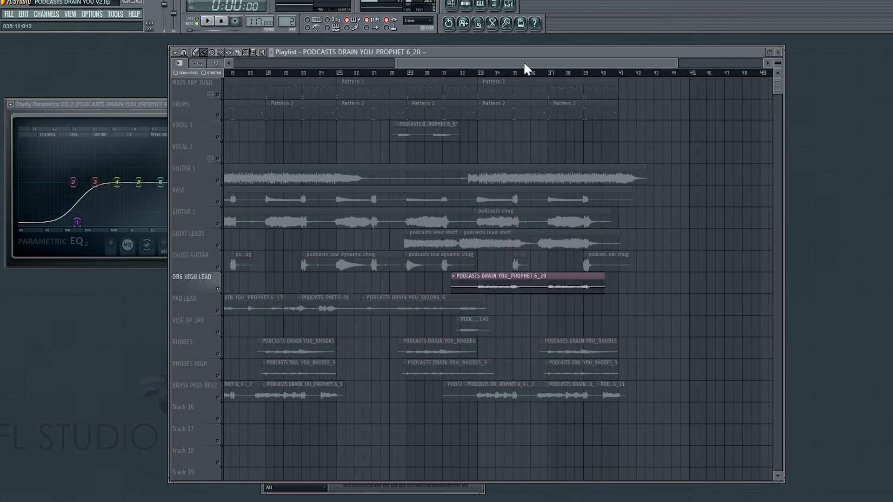
- Unmute the pad lead, rise-up, Rhodes and brass tracks below OB6 HIGH LEAD, plus both vocals, DRUMS and MAIN ARP JUNO
scroll(388, 320, "down", 3)
left_click_drag(228, 306, 226, 408)
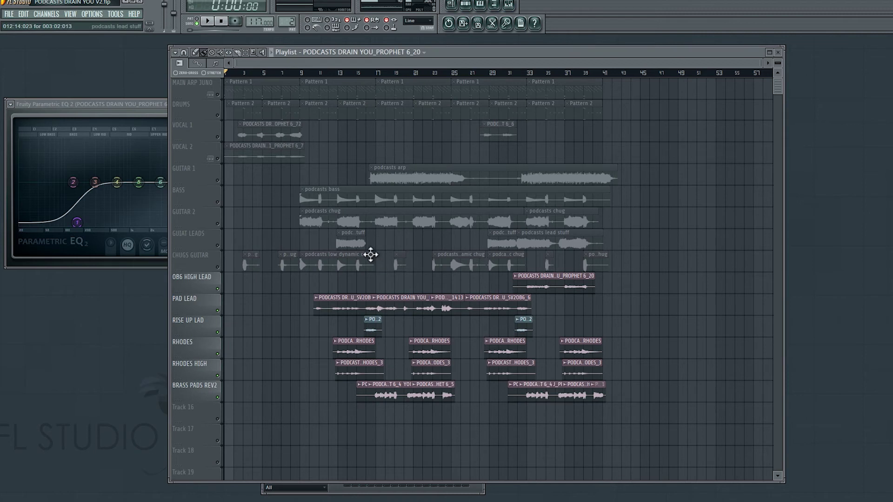
left_click(218, 137)
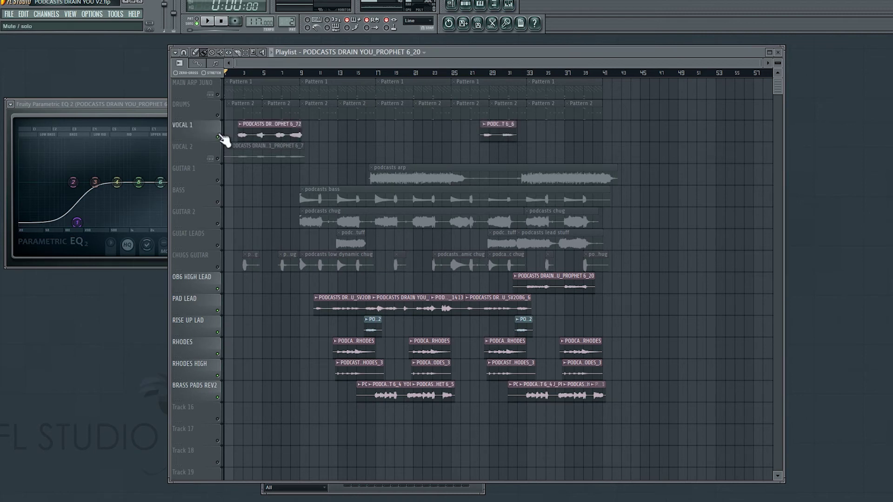
left_click_drag(219, 160, 228, 99)
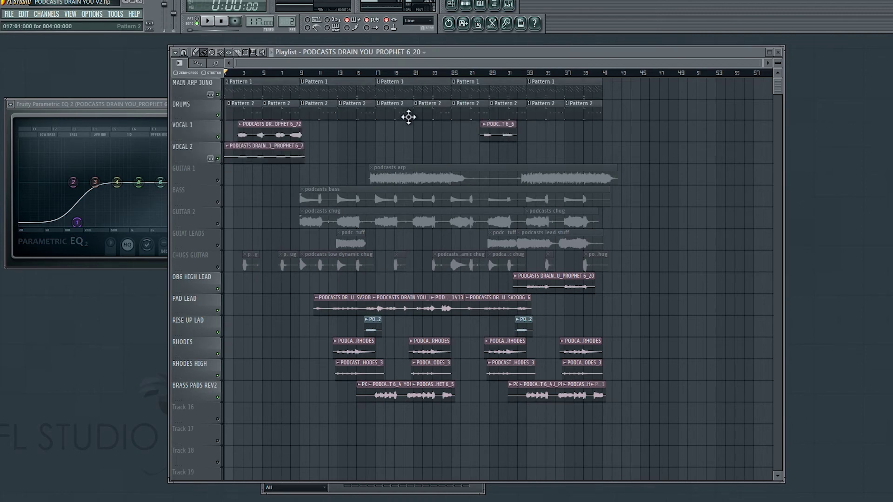
- Play the combined synth, Rhodes, vocal, drum and arp tracks from bar 9, then stop
left_click(301, 72)
key("space")
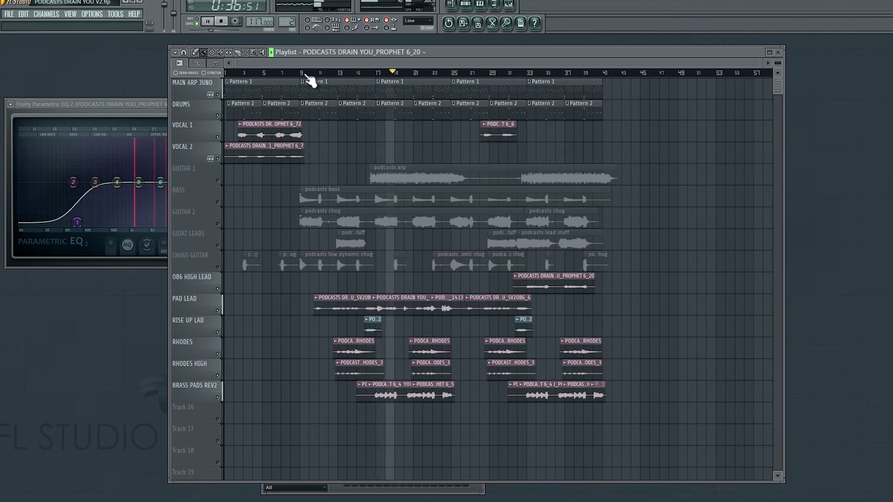
key("space")
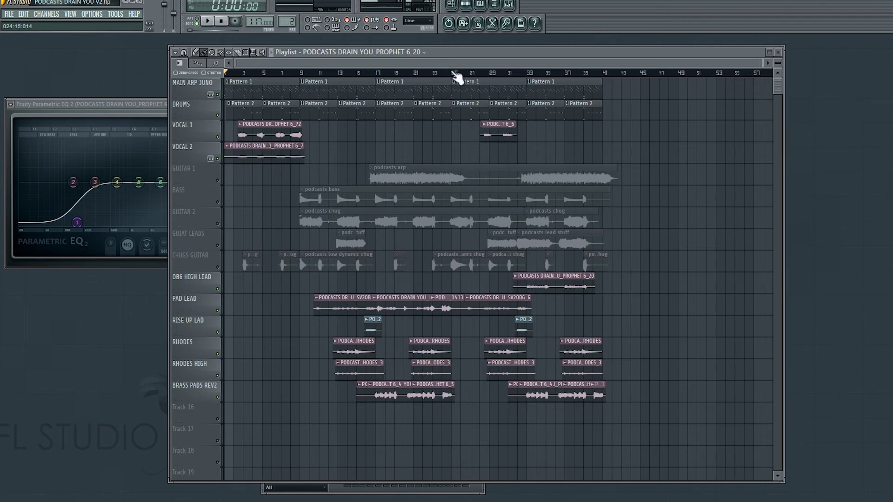
mouse_move(763, 63)
left_mouse_down()
mouse_move(415, 74)
mouse_move(763, 77)
left_mouse_up()
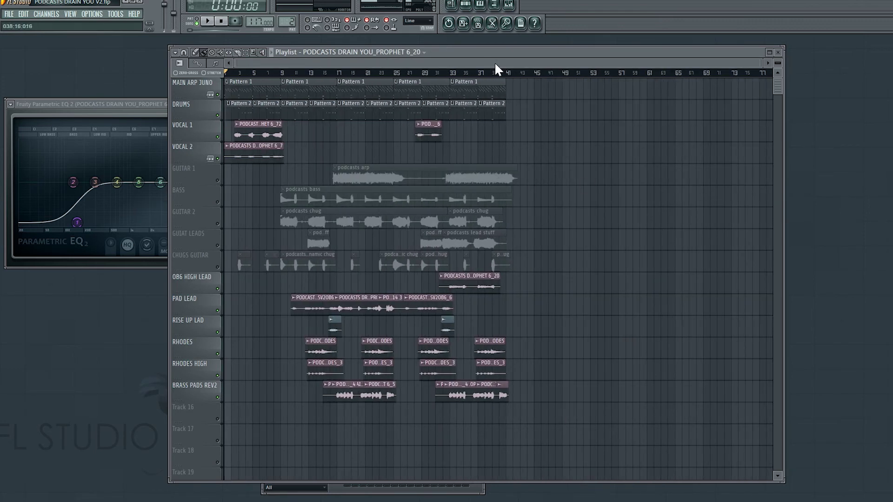
left_click_drag(766, 65, 483, 67)
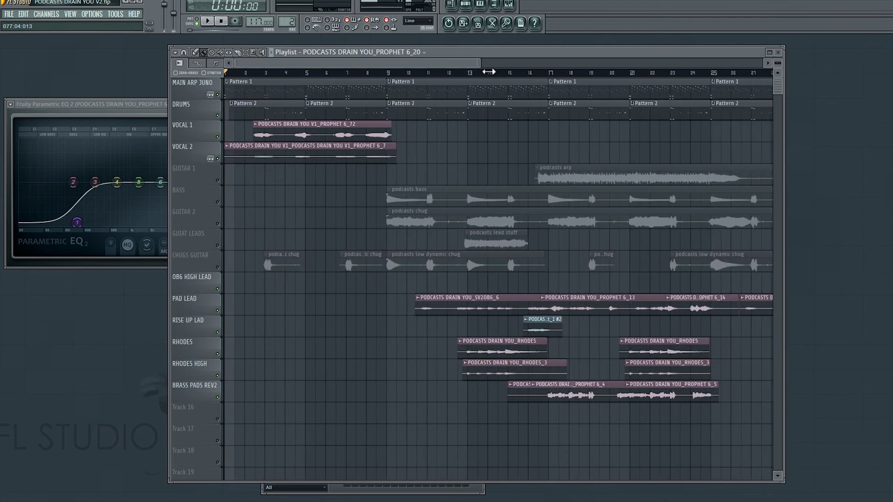
scroll(484, 253, "down", 3)
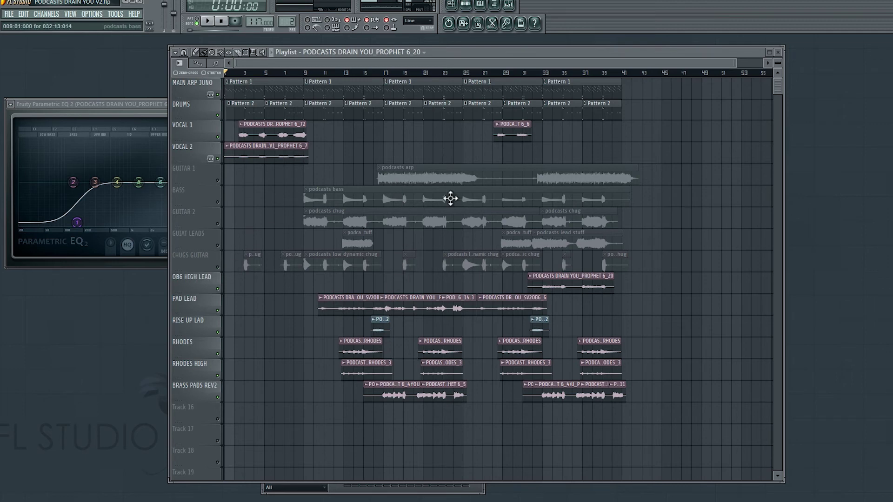
- Solo the CHUGS GUITAR track and set the playback position just before bar 3
right_click(219, 269)
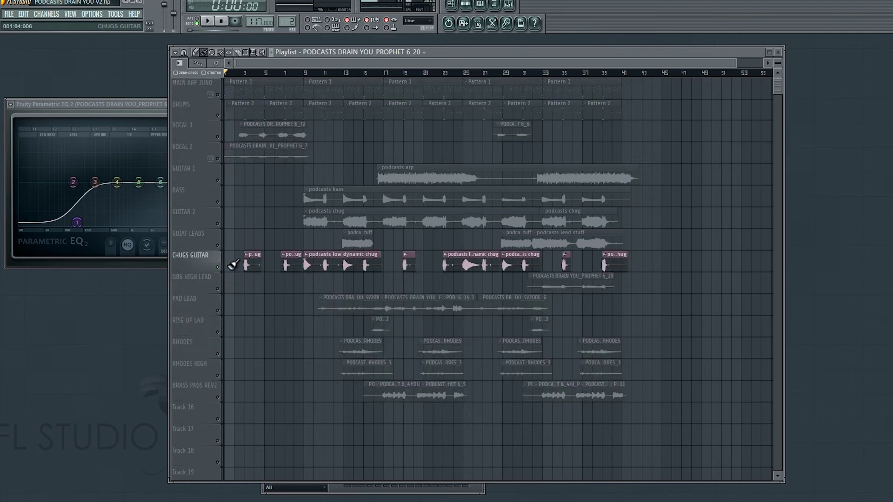
scroll(233, 266, "up", 2)
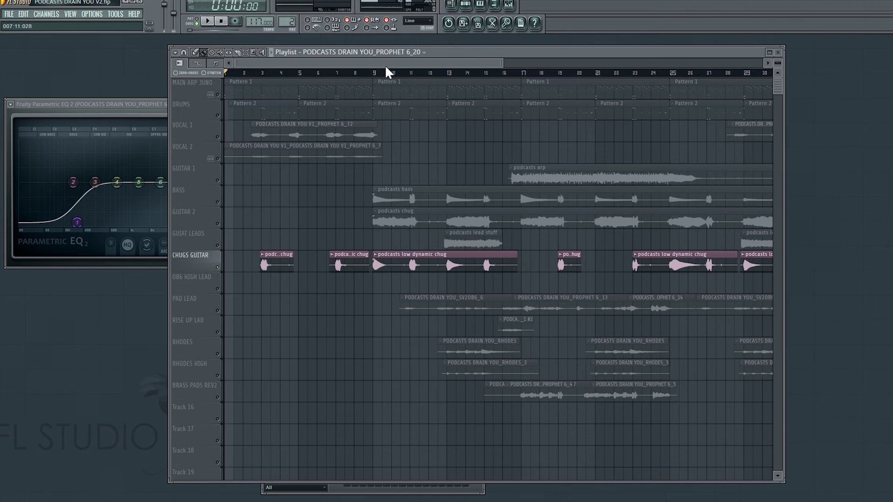
scroll(491, 201, "down", 3)
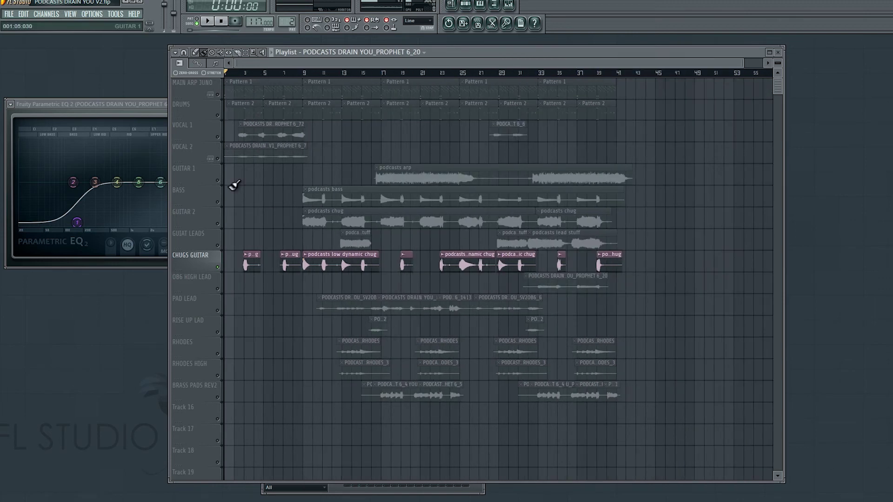
scroll(235, 184, "up", 3)
left_click(259, 74)
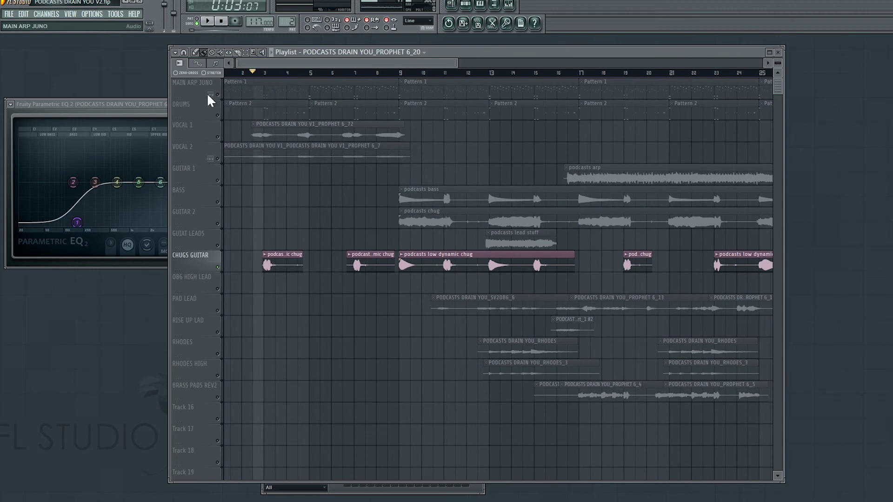
- Unmute MAIN ARP JUNO, DRUMS, VOCAL 1 and VOCAL 2 and play them together with the chugs guitar
left_click(218, 95)
left_click(218, 115)
left_click(217, 137)
left_click(218, 158)
key("space")
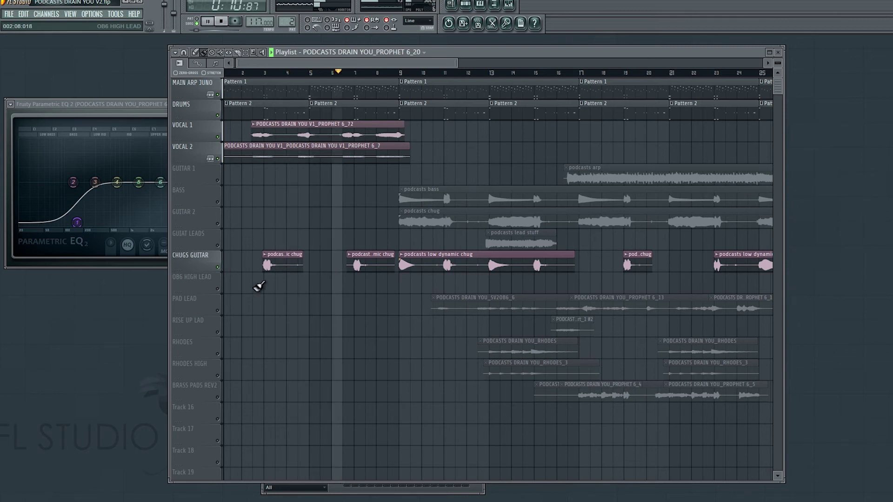
- Solo CHUGS GUITAR again and listen to its chugs from about bars 9, 11 and 13, then stop
right_click(218, 268)
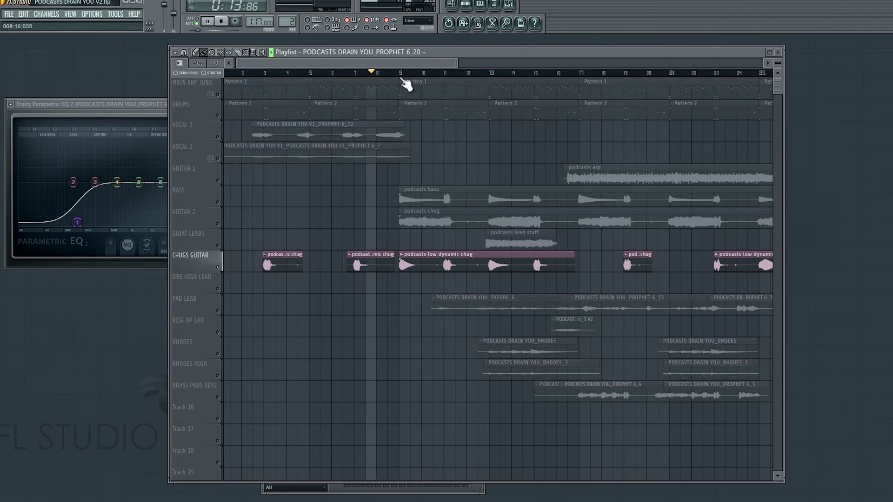
left_click(400, 74)
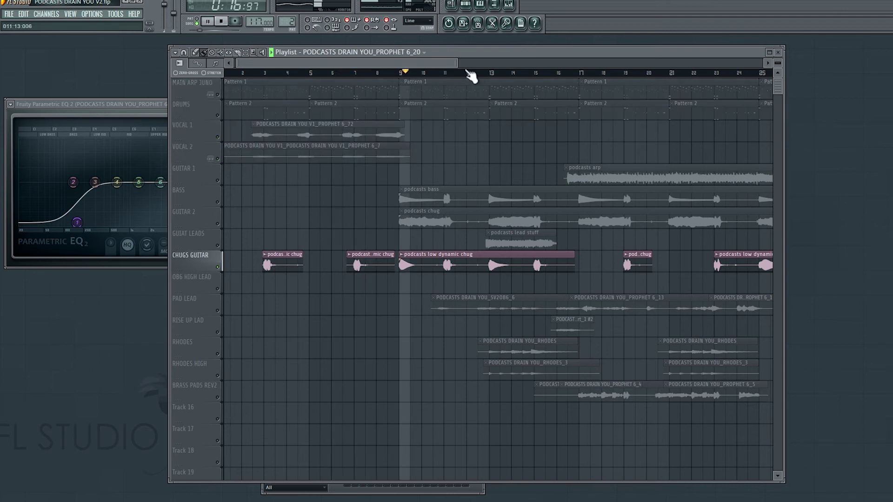
left_click(446, 74)
left_click(491, 74)
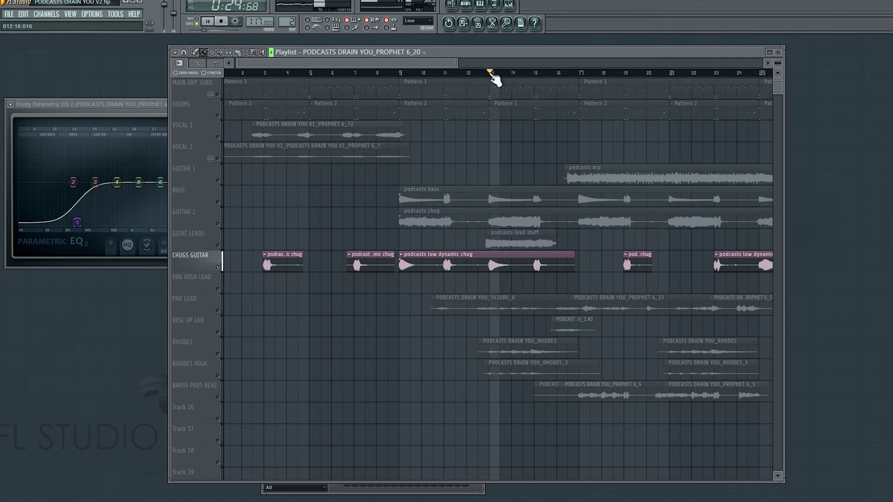
key("space")
- Review the effect chain on the podcasts low dynamic chug insert, then inspect the CHUGS GUITAR clips in the playlist
left_click(509, 6)
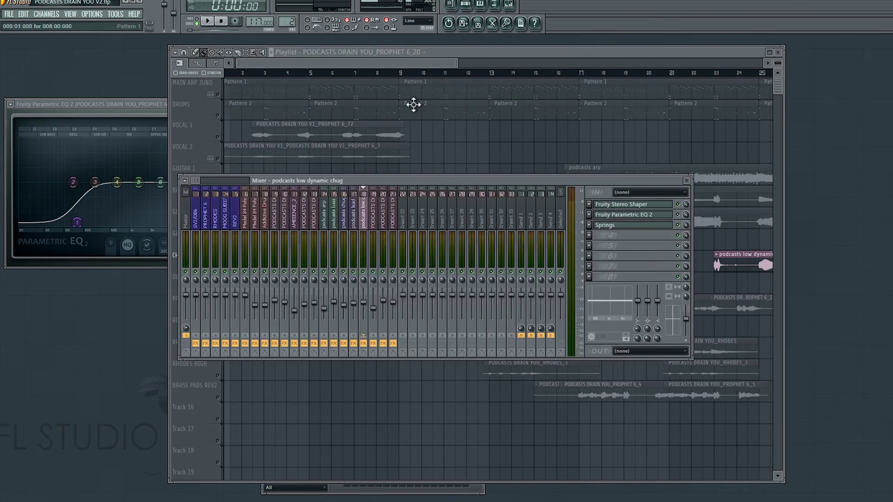
double_click(410, 62)
scroll(301, 254, "up", 3, "ctrl")
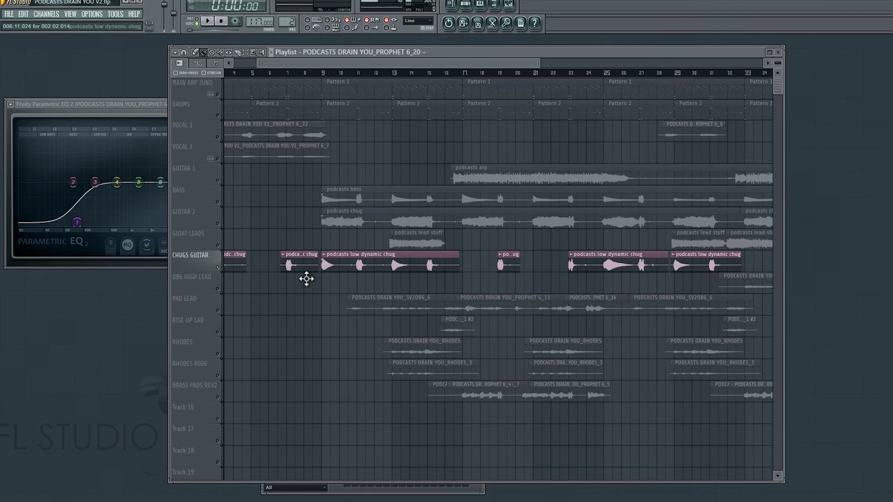
scroll(260, 283, "up", 3, "ctrl")
scroll(348, 253, "down", 3, "ctrl")
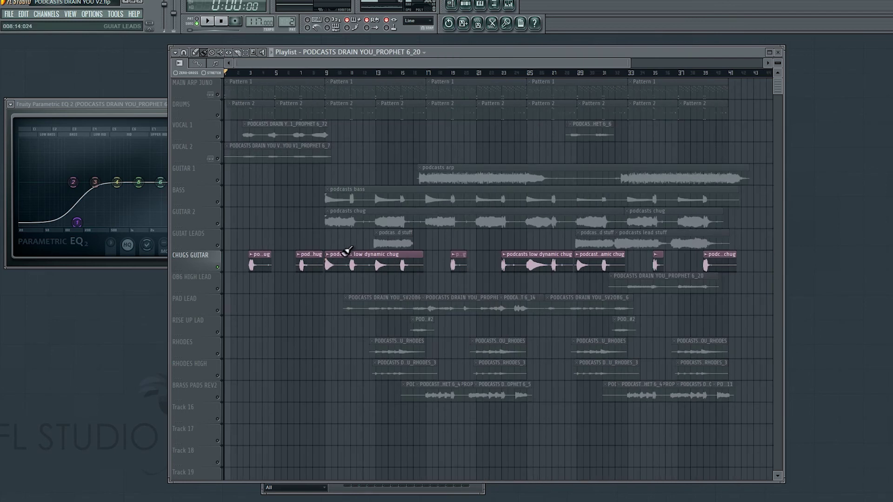
scroll(329, 256, "up", 4, "ctrl")
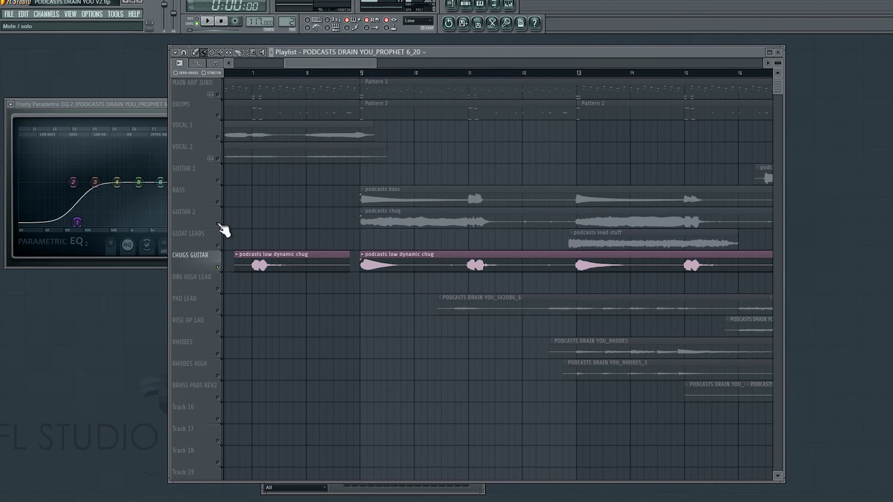
- Solo the GUITAR 2 track and set the playback position just before bar 9
right_click(218, 224)
left_click(361, 75)
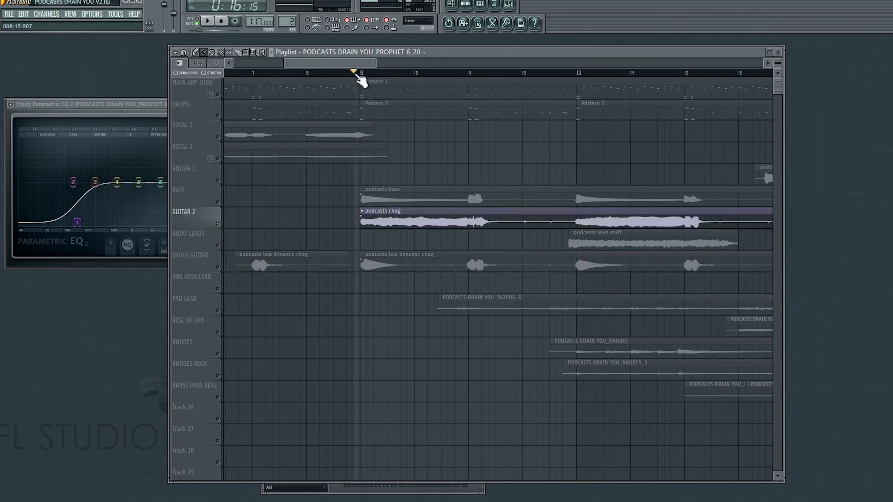
scroll(338, 238, "down", 3, "ctrl")
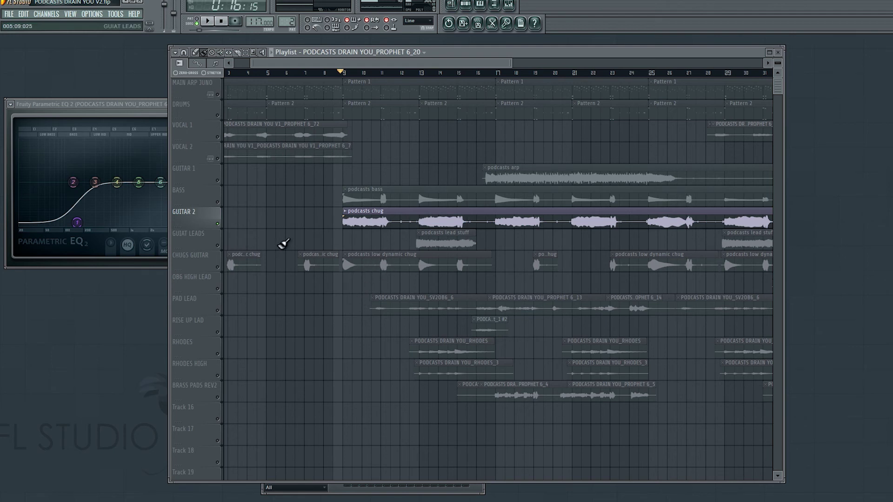
- Unmute CHUGS GUITAR alongside GUITAR 2, listen to both from just before bar 9, and stop playback
left_click(219, 275)
key("space")
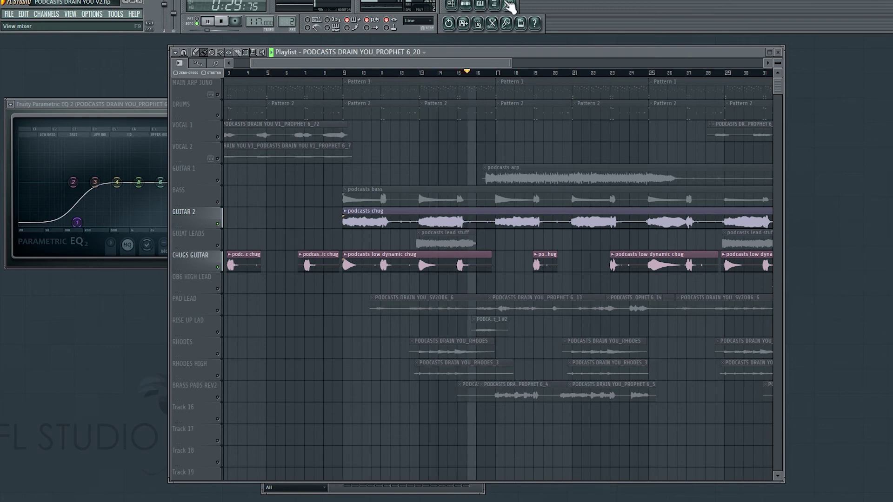
key("space")
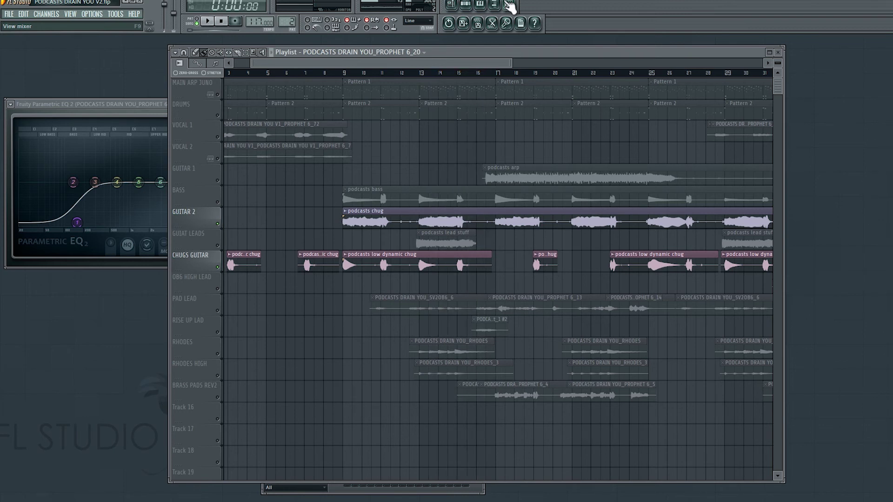
- Review the Fruity Stereo Shaper, Fruity Parametric EQ 2 and Springs effects on the podcasts low dynamic chug insert
left_click(511, 7)
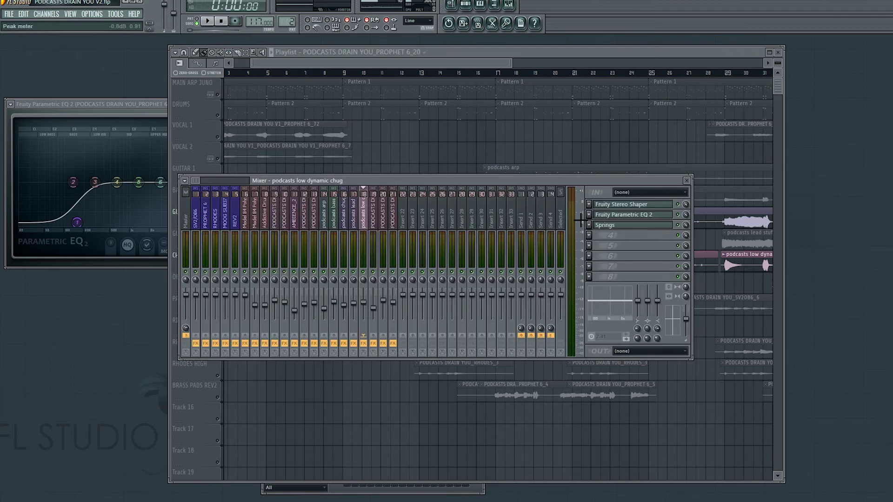
left_click(621, 206)
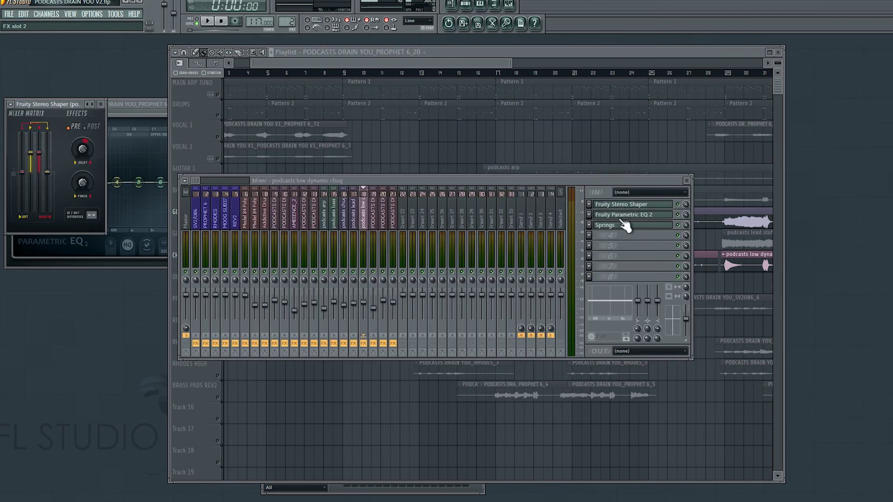
left_click(622, 215)
left_click(607, 225)
key("F9")
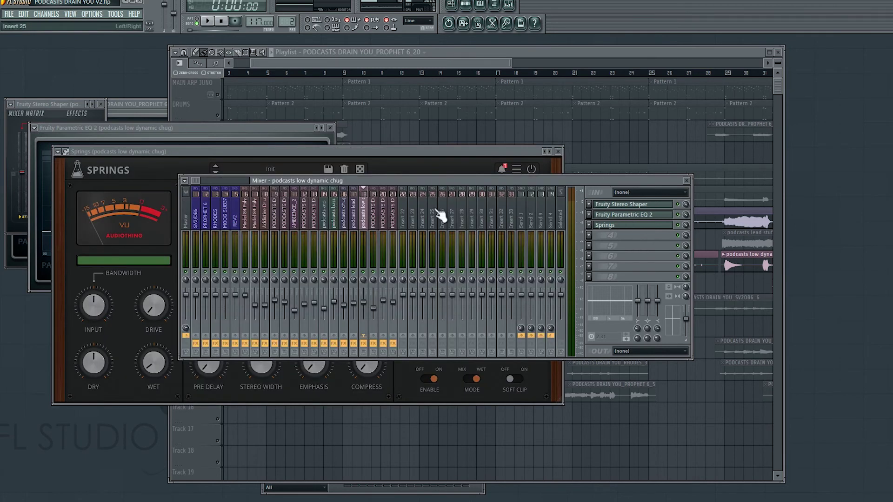
- Review the Fruity Parametric EQ 2, TAL Chorus LX and Springs effects on the podcasts chug insert and return to the playlist
left_click(346, 218)
left_click(498, 60)
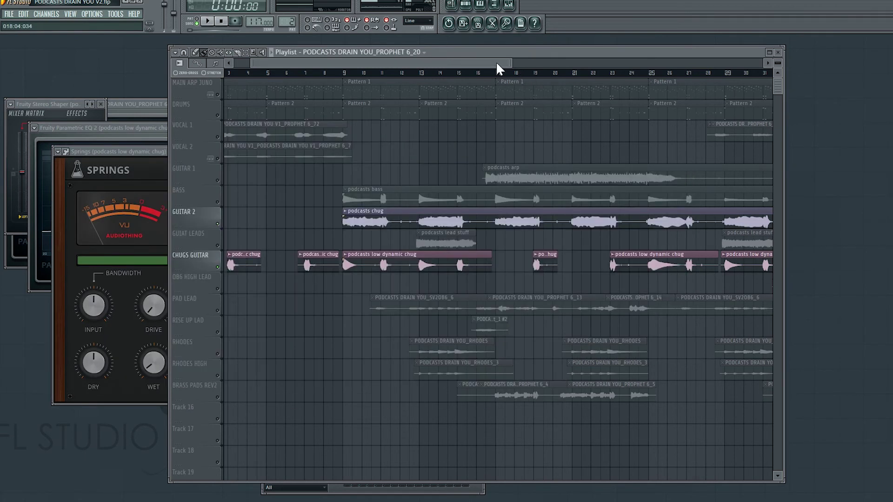
double_click(409, 225)
left_click(508, 5)
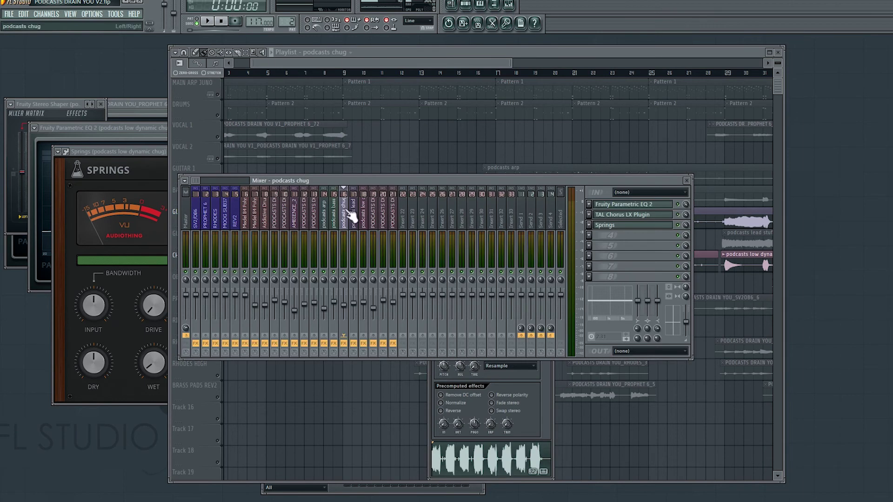
left_click(620, 207)
left_click(620, 214)
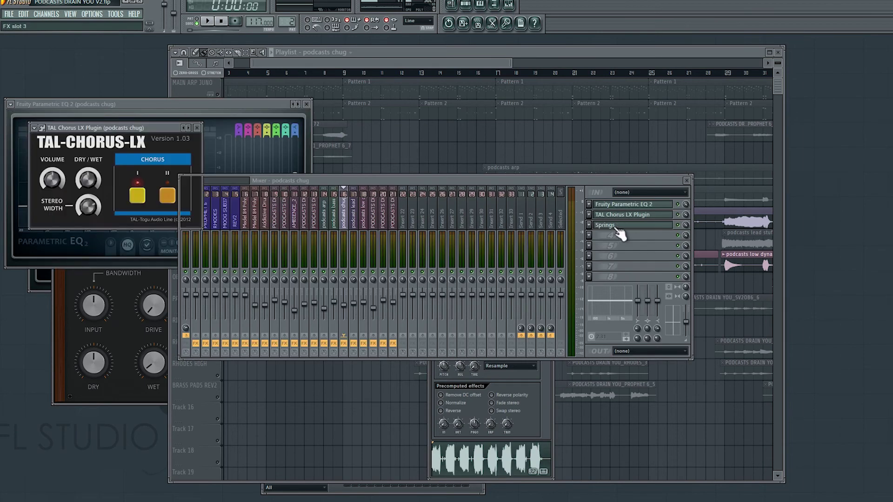
left_click(620, 225)
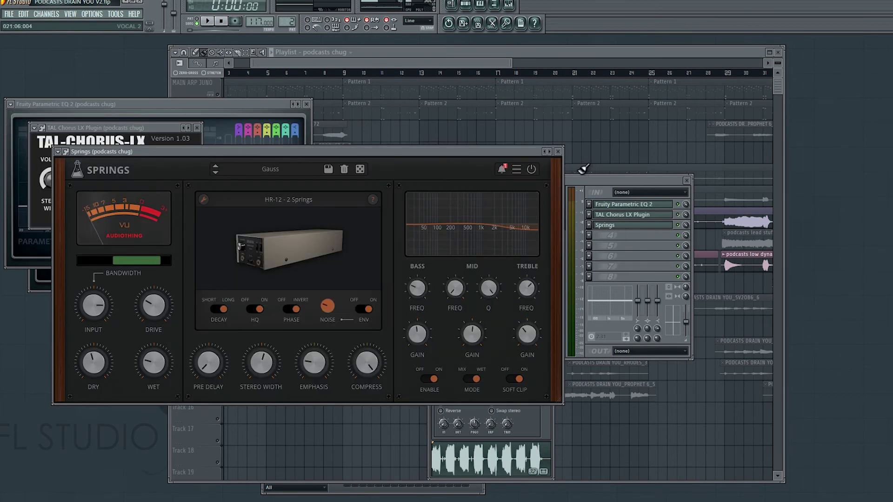
left_click(738, 55)
- Solo the BASS track, listen to it from just before bar 9, and stop playback
scroll(442, 171, "down", 3)
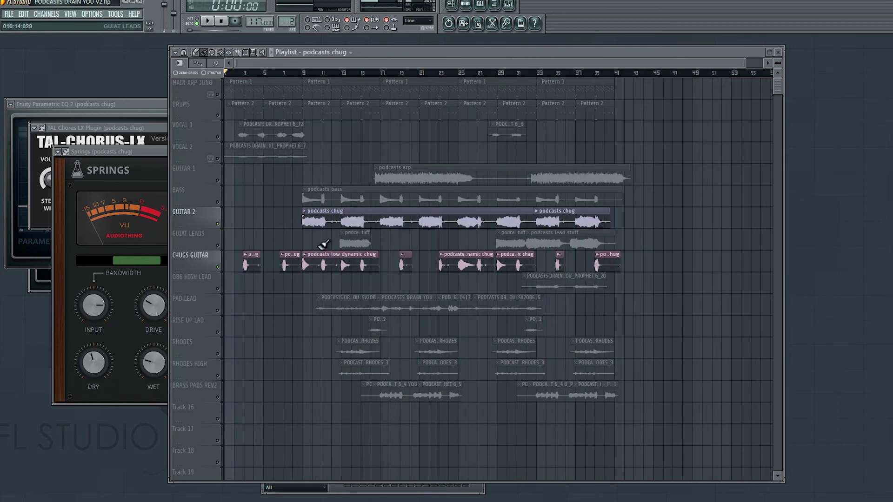
scroll(309, 264, "up", 3)
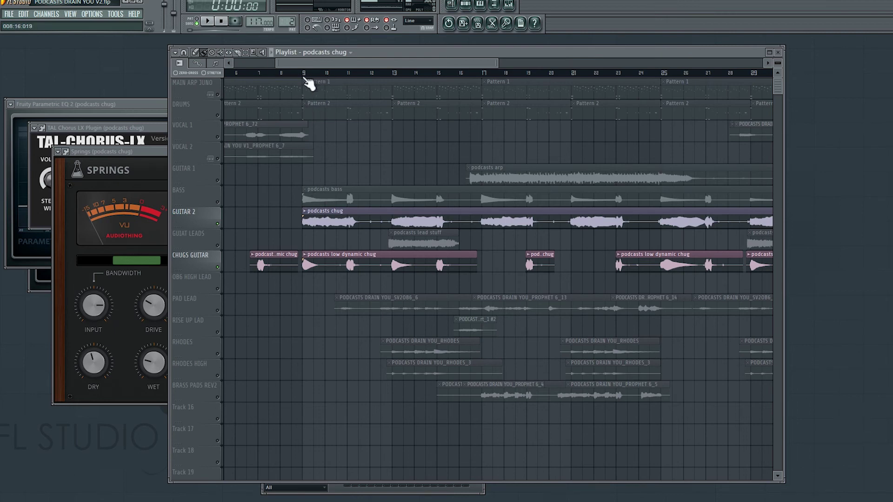
scroll(284, 230, "up", 3)
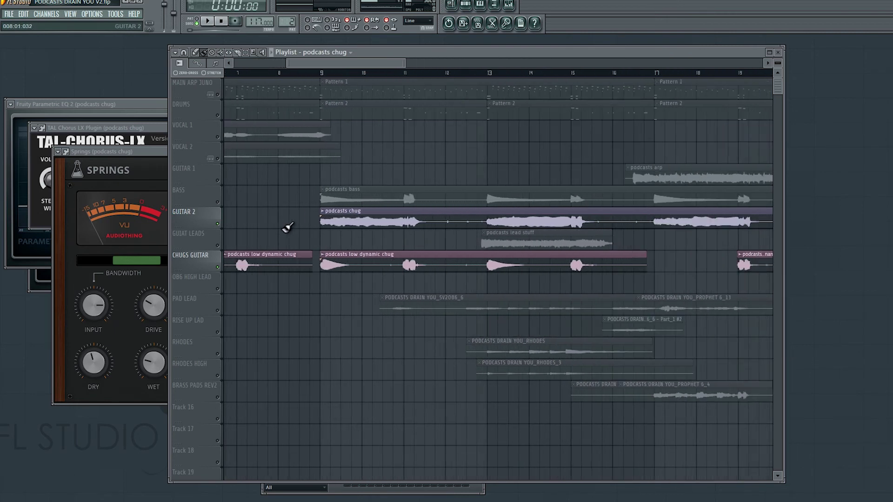
scroll(293, 232, "down", 3)
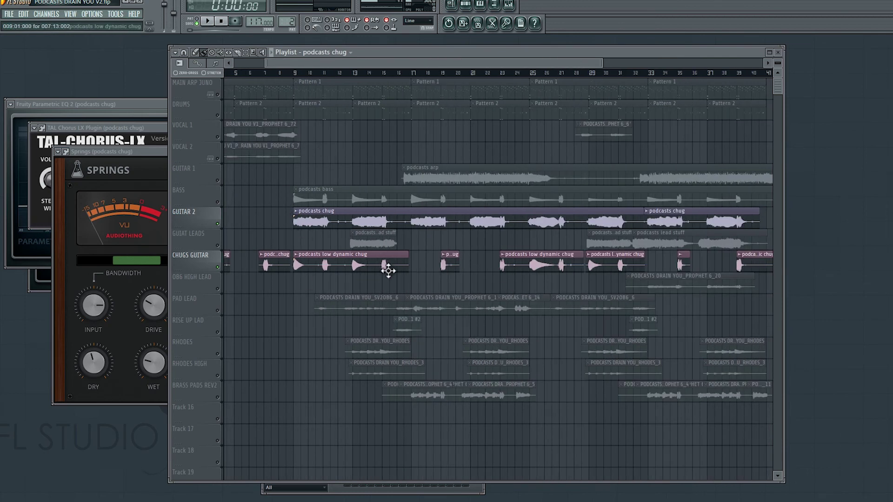
left_click(288, 74)
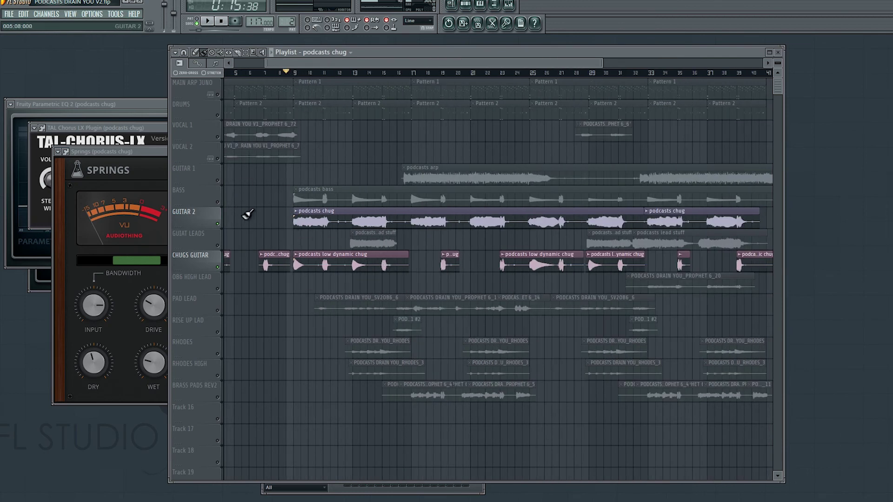
left_click(223, 206)
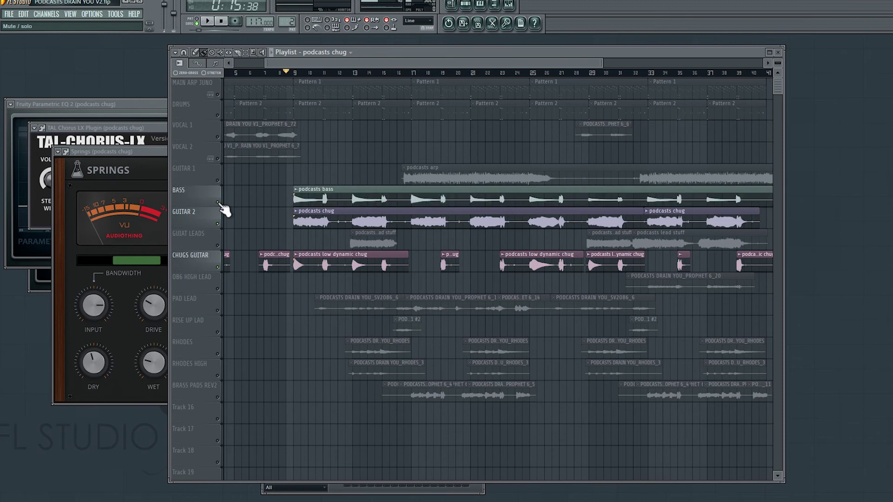
scroll(284, 141, "up", 3)
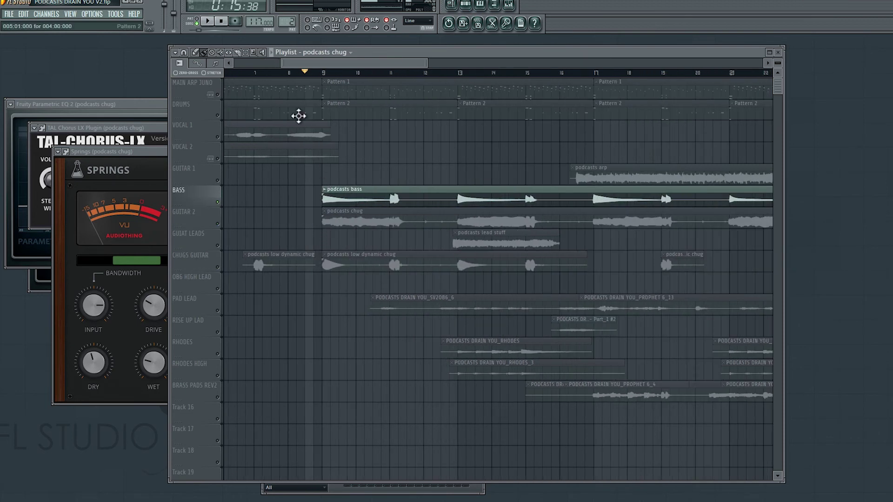
key("space")
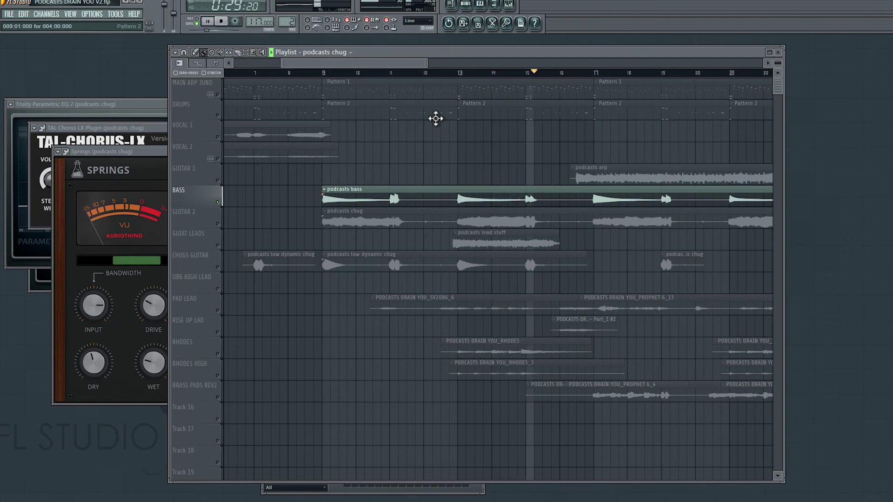
key("space")
- Review the Decimort, Fruity Parametric EQ 2 and VC 2A effects on the podcasts bass insert, closing each one, and return to the playlist
left_click(509, 5)
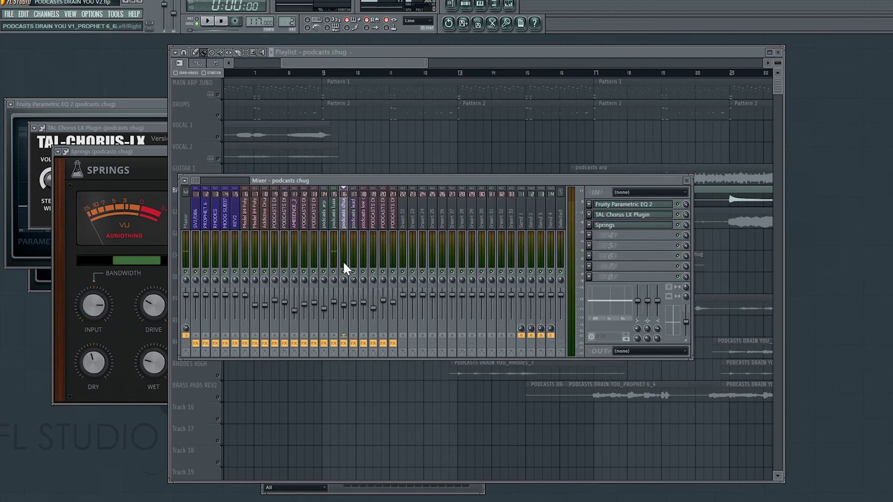
left_click(335, 232)
left_click(618, 205)
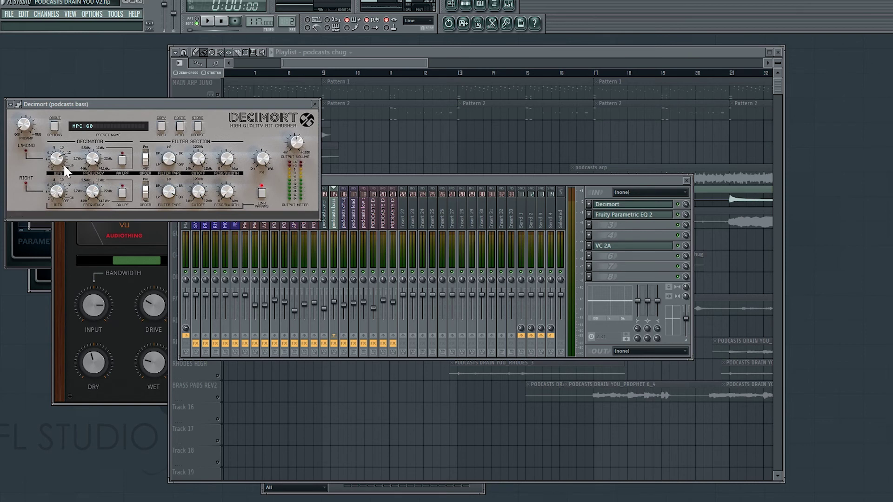
left_click(314, 103)
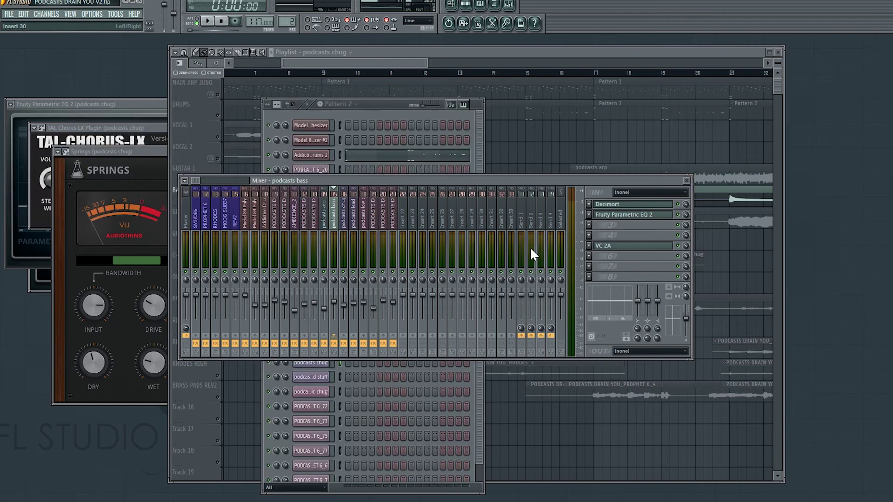
left_click(620, 216)
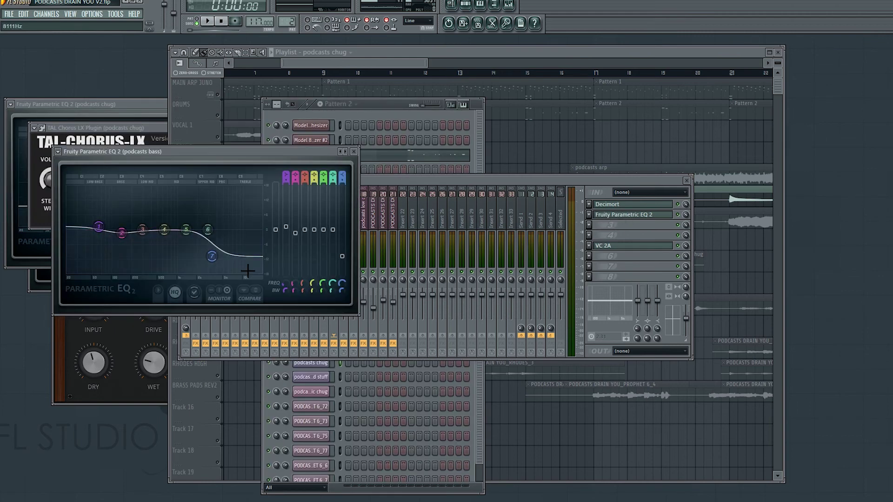
left_click(354, 151)
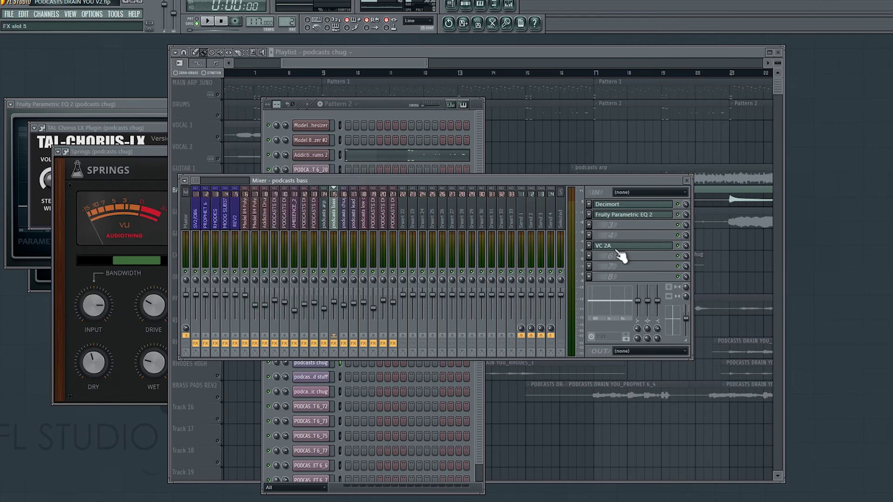
left_click(607, 247)
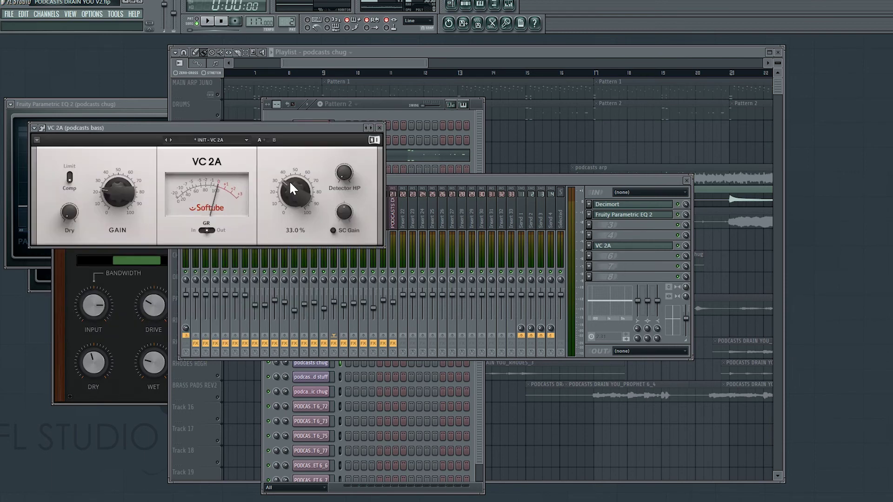
left_click(379, 128)
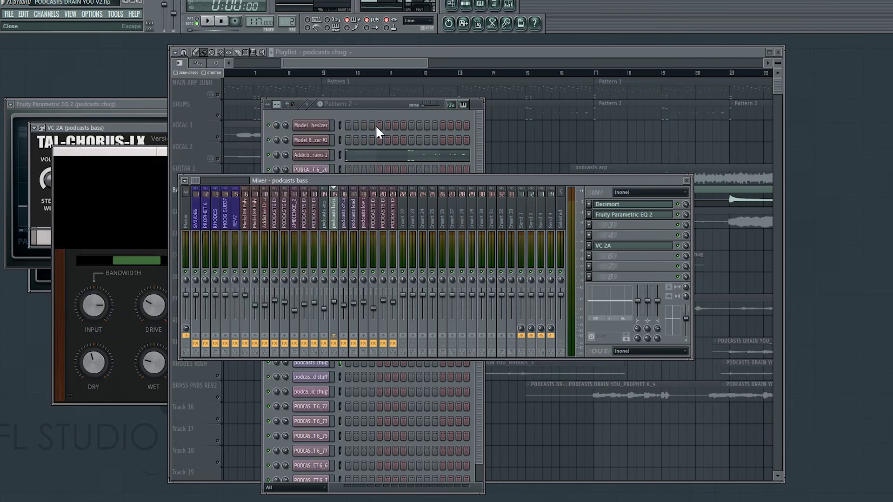
left_click(411, 63)
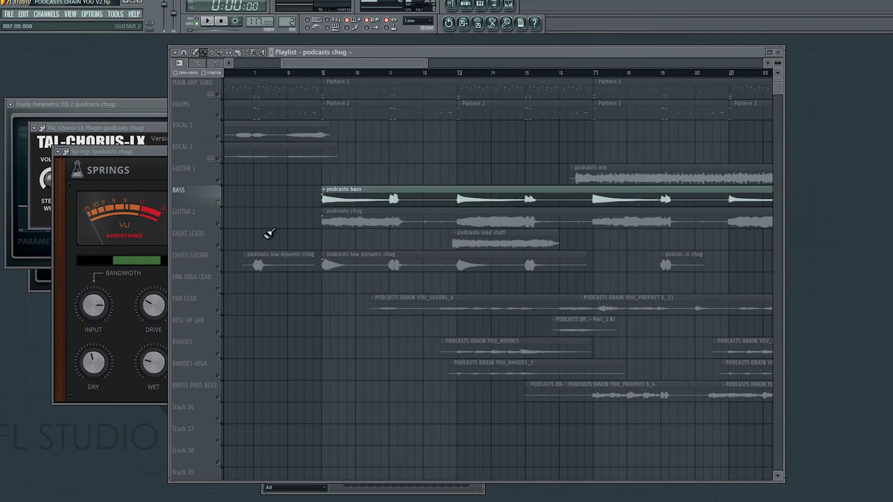
- Unmute all playlist tracks, leaving only GUITAR 1 and GUIAT LEADS muted
scroll(269, 235, "down", 3)
left_click(214, 222)
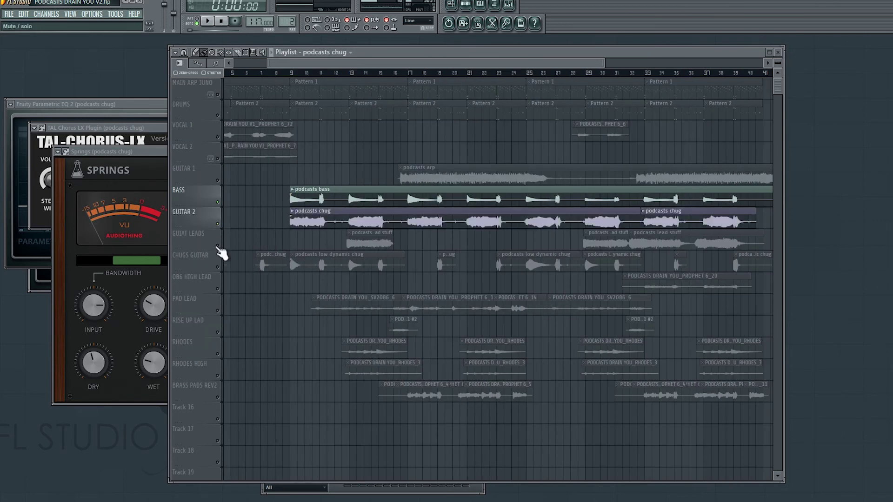
left_click(217, 267)
right_click(217, 267)
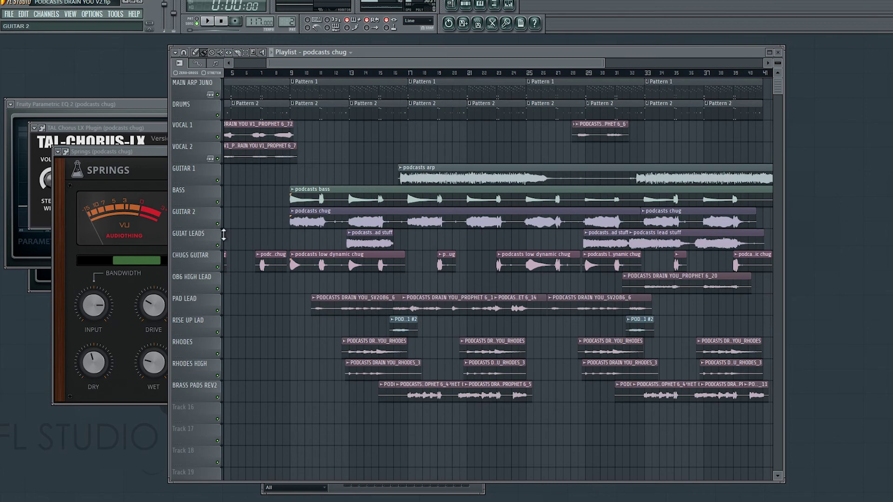
left_click(218, 245)
left_click(218, 180)
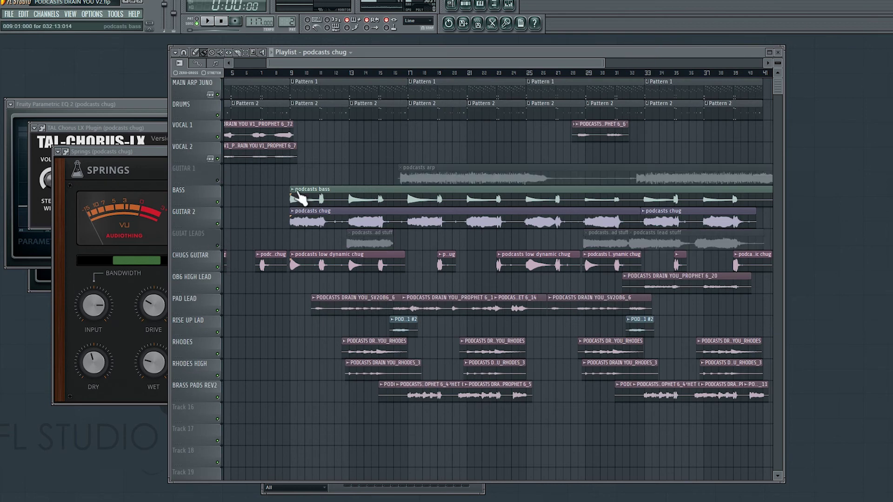
- Play the arrangement without GUITAR 1 and GUIAT LEADS from just before bar 9 to about bar 18, and stop
scroll(300, 197, "down", 2)
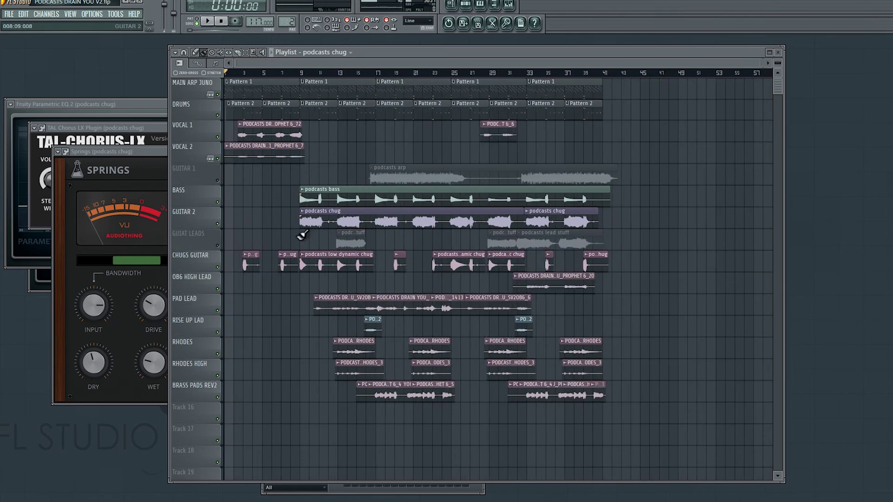
left_click(295, 73)
key("space")
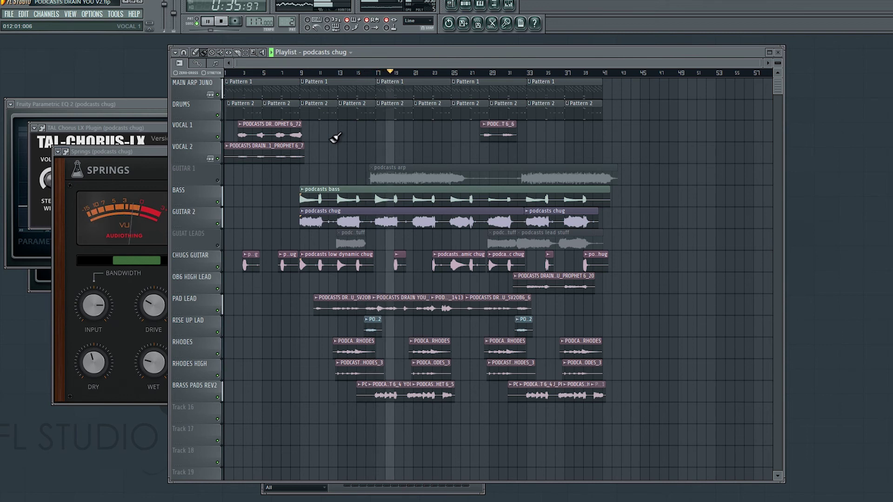
key("space")
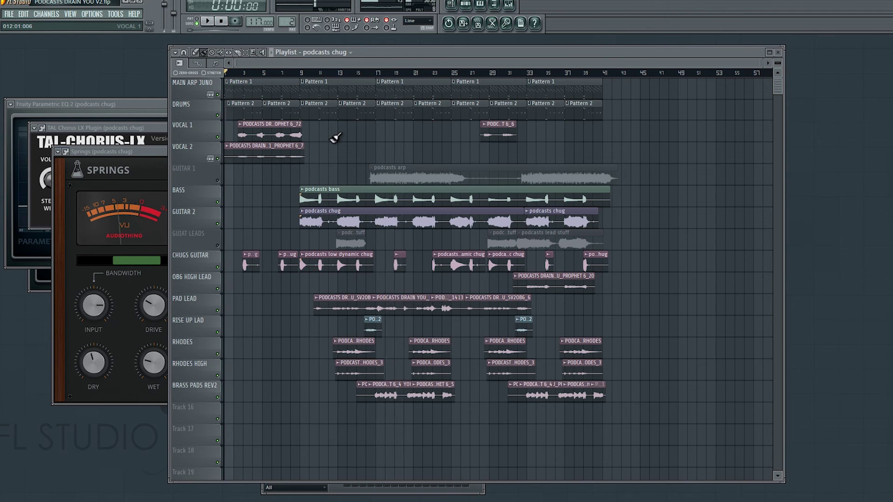
- Solo GUITAR 2 and play its podcasts chug clip from just after bar 11
scroll(326, 218, "up", 3)
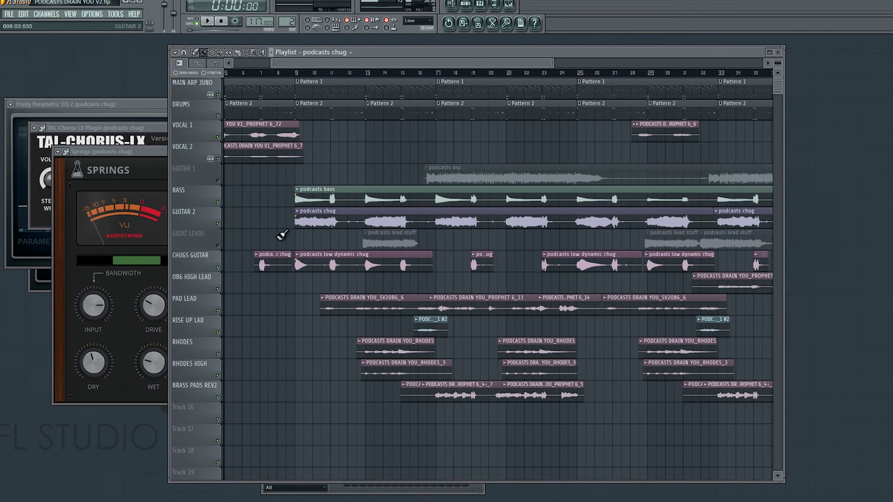
right_click(218, 224)
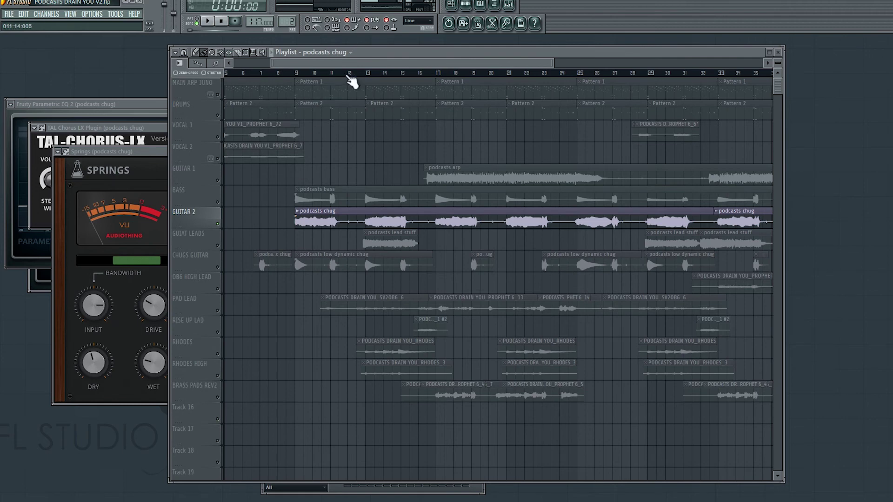
left_click(332, 74)
scroll(337, 102, "up", 3)
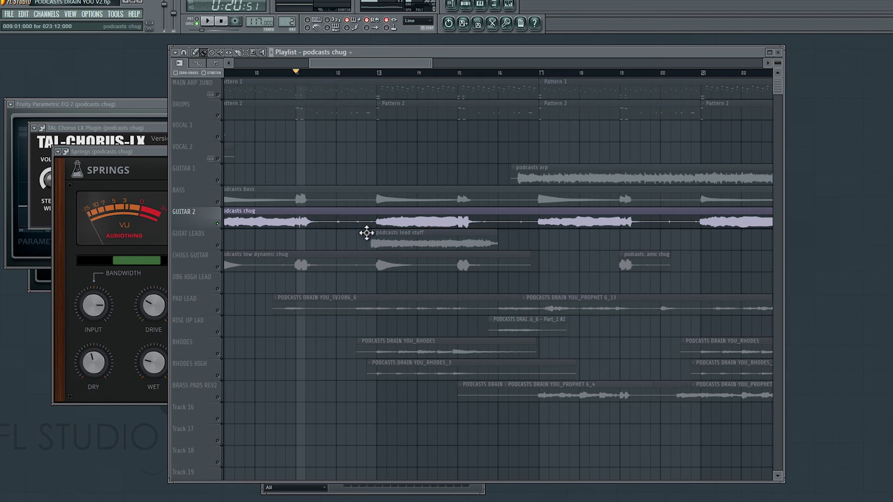
left_click(310, 73)
key("space")
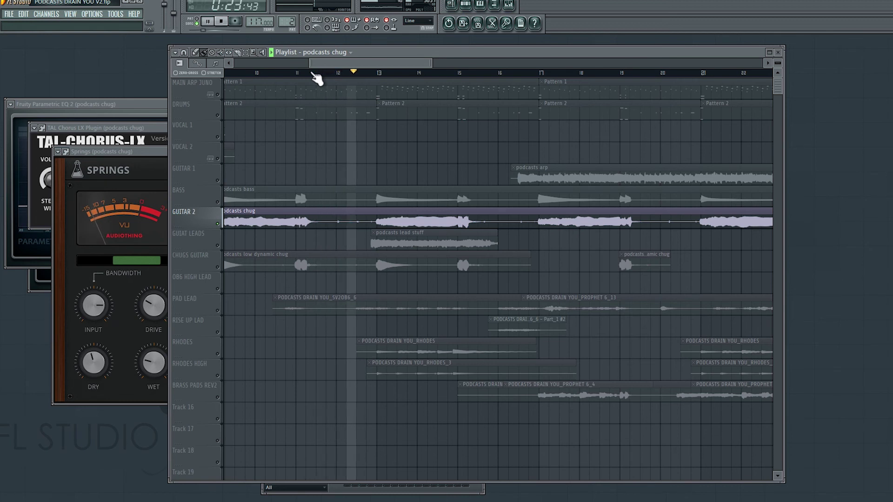
- Stop playback, replay the soloed GUITAR 2 chug clip from about bar 15, and stop it
key("space")
left_click(504, 75)
left_click(489, 74)
left_click(480, 75)
key("space")
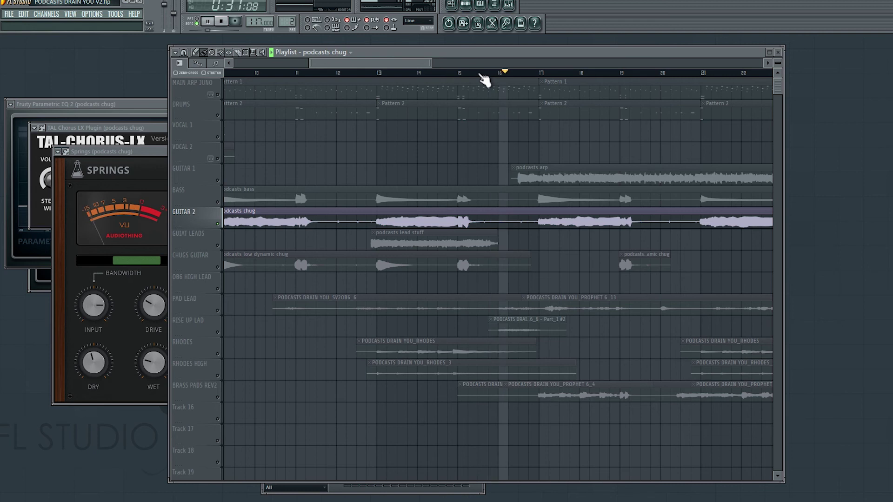
key("space")
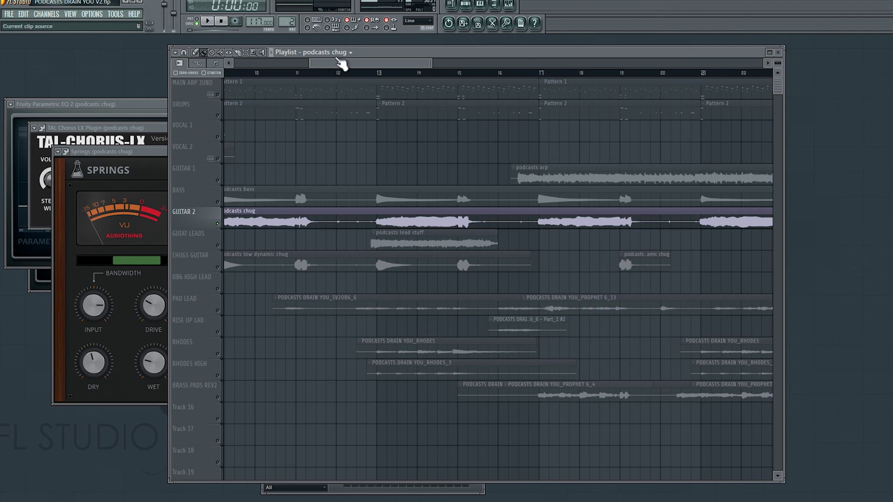
- Solo GUITAR 1, play its podcasts arp clip from about bar 17, and stop
scroll(342, 71, "down", 6)
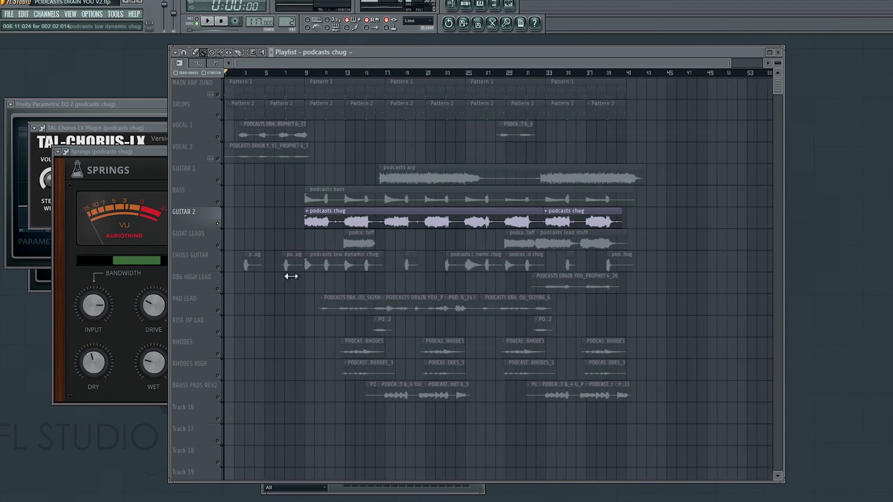
left_click(220, 184)
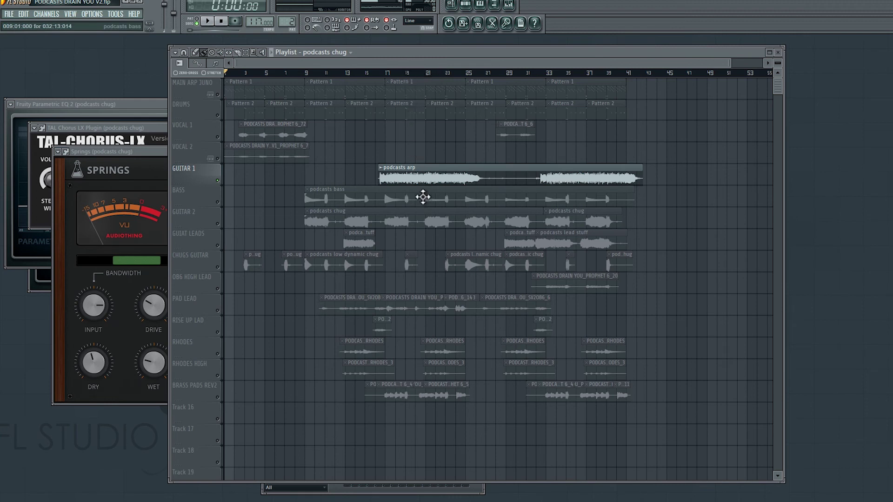
left_click(384, 74)
key("space")
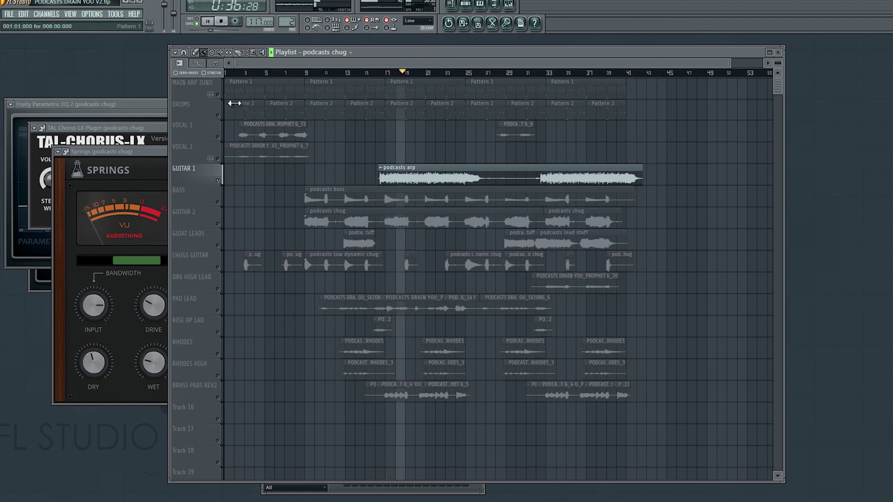
key("space")
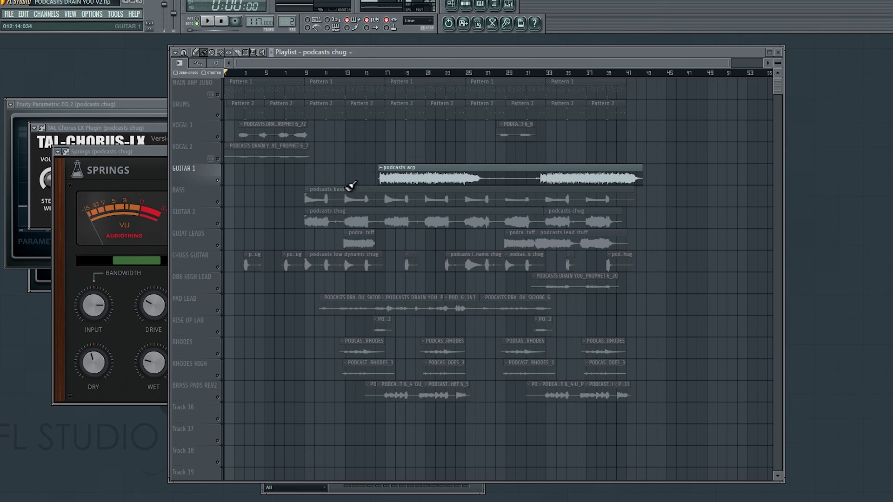
- Unmute DRUMS and MAIN ARP JUNO alongside GUITAR 1 and play the three tracks from bar 17
left_click(217, 115)
left_click(218, 95)
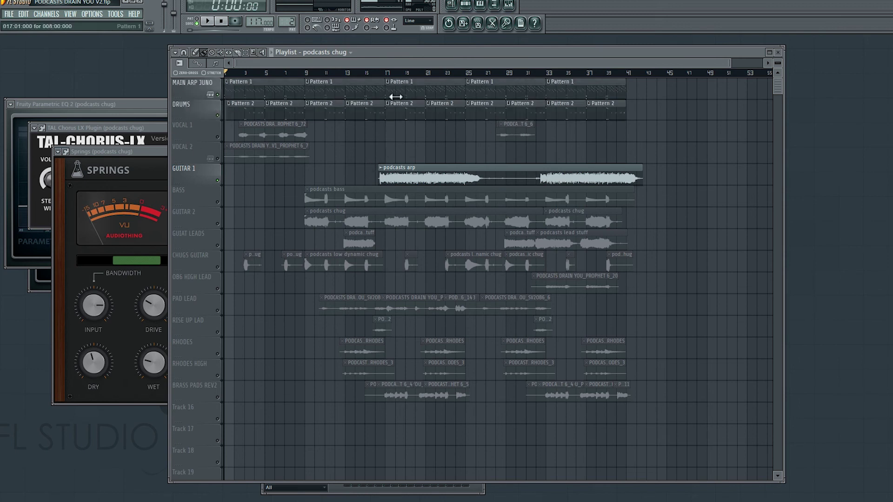
left_click(386, 76)
key("space")
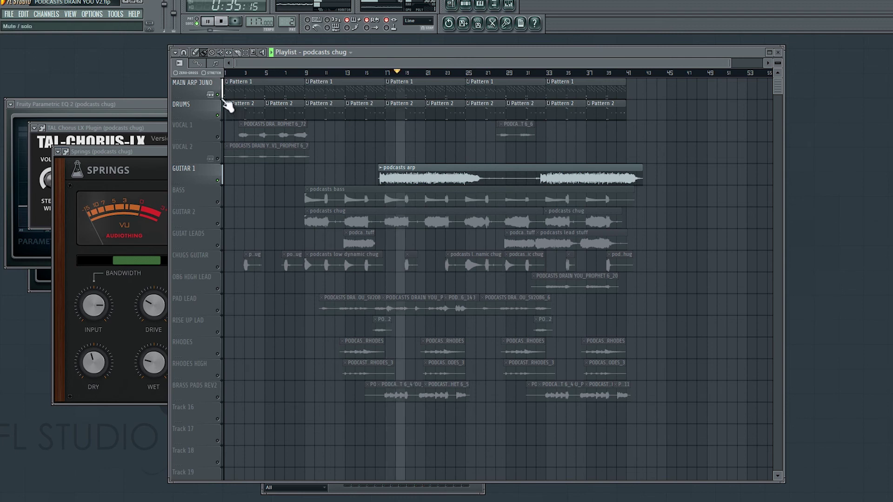
- Compare GUITAR 1 and MAIN ARP JUNO by soloing each during playback, ending on GUITAR 1, and stop
left_click(218, 115)
left_click(218, 181)
left_click(218, 181)
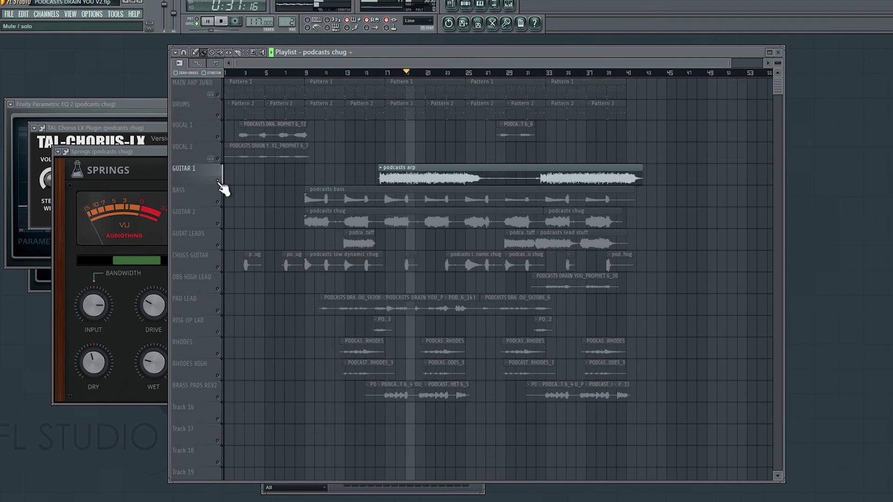
right_click(217, 96)
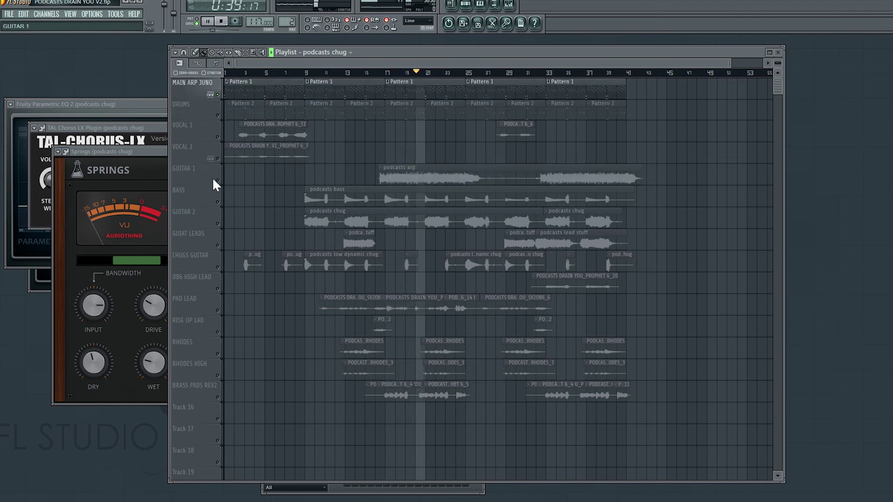
right_click(218, 181)
key("space")
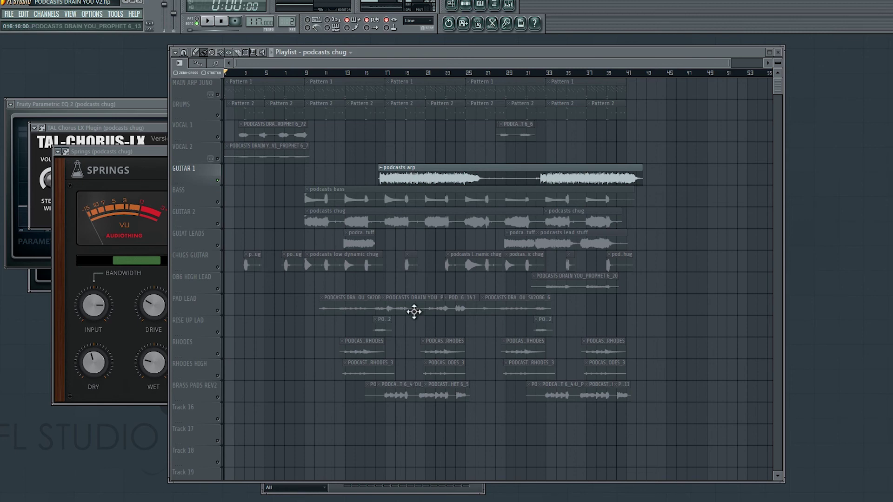
- Open the podcasts arp channel's mixer insert, review its AmpliTube 4 amp settings, and close the effect
left_click(532, 181)
double_click(618, 184)
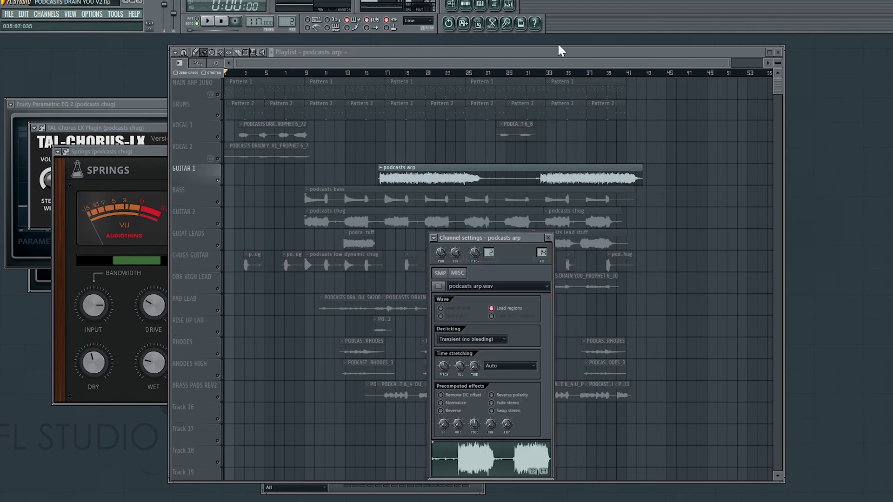
left_click(509, 4)
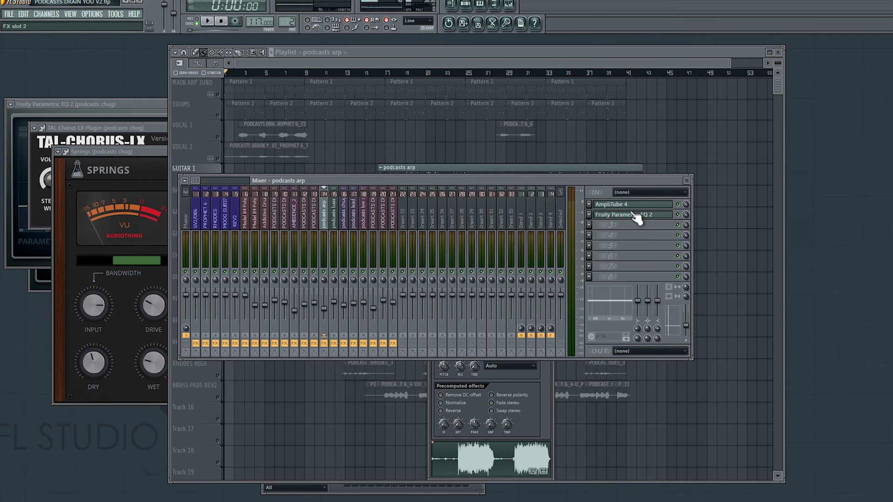
left_click(619, 204)
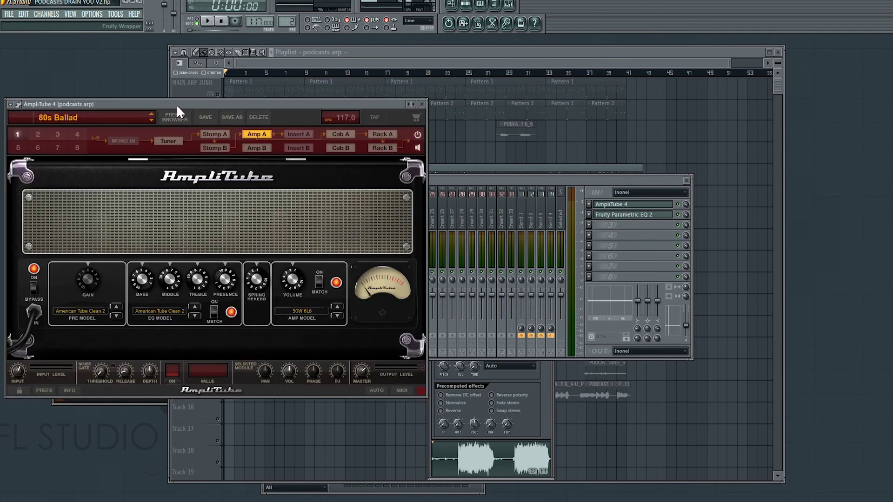
left_click_drag(177, 105, 253, 96)
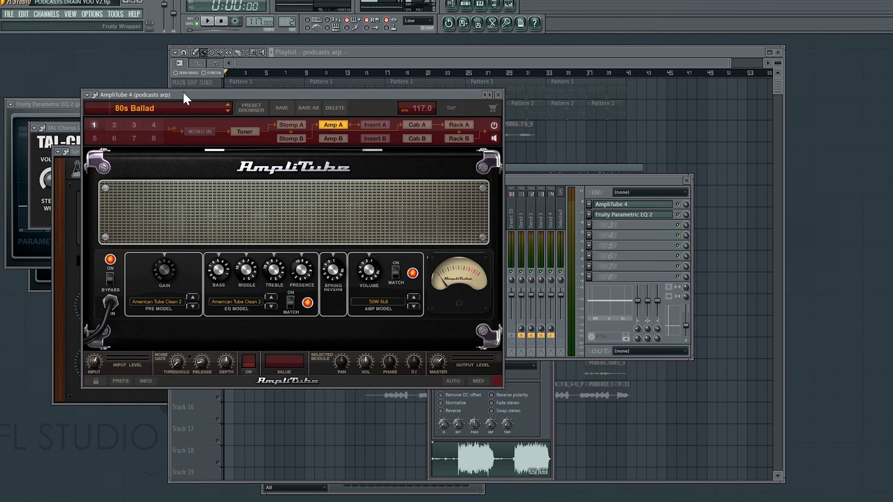
left_click_drag(233, 94, 270, 89)
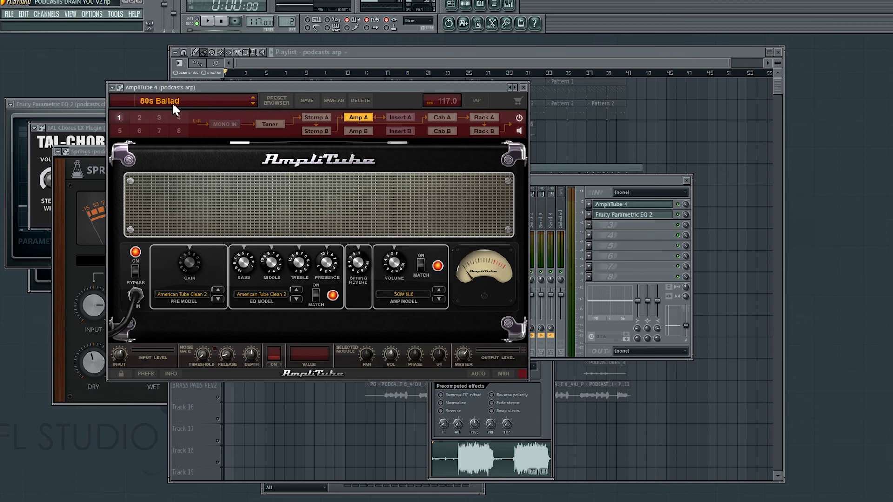
left_click(523, 87)
- Review the low shelf in the podcasts arp insert's Fruity Parametric EQ 2, close it, and return to the playlist
left_click(629, 215)
left_click_drag(85, 224, 89, 227)
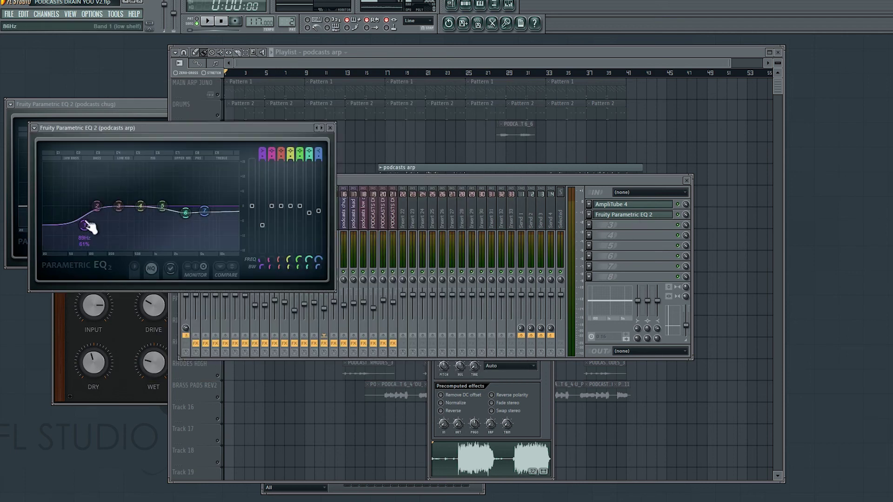
left_click(330, 128)
left_click(431, 55)
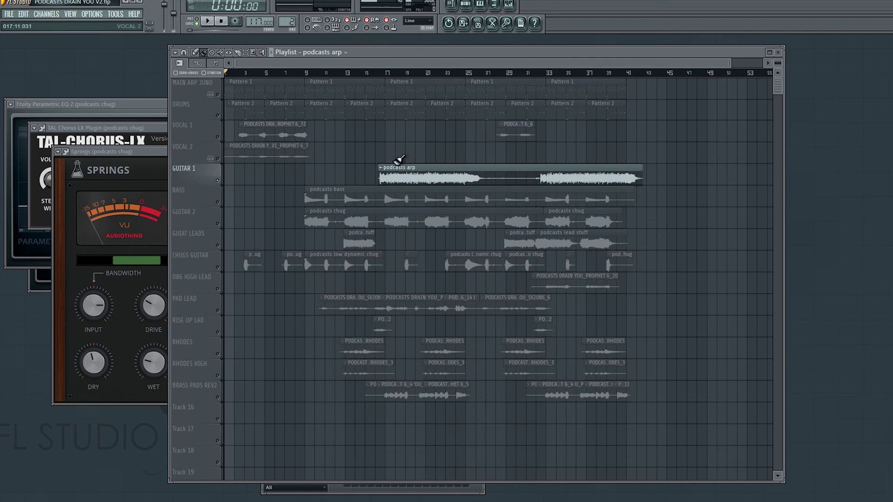
- View the effect chain on the podcasts low dynamic chug insert and return to the playlist
double_click(350, 274)
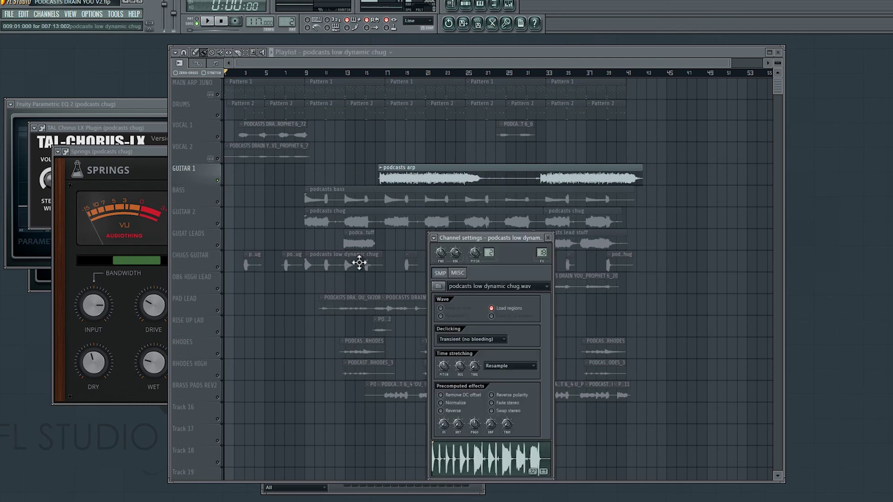
left_click(508, 6)
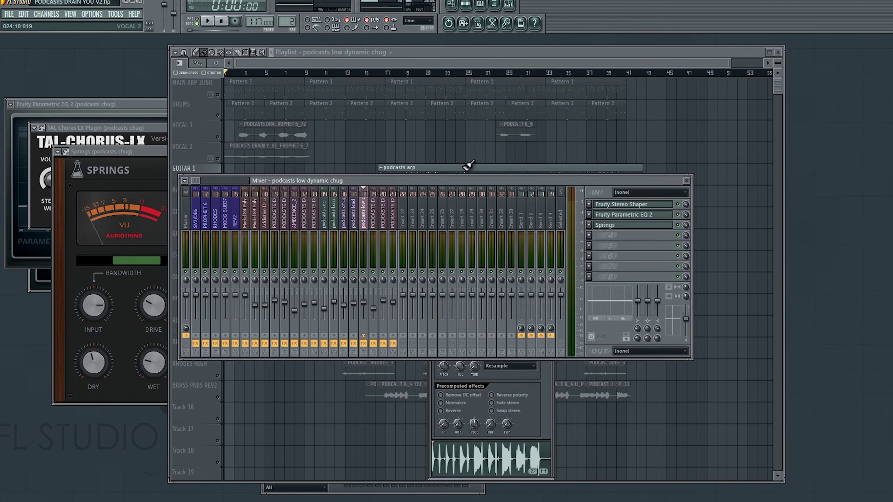
left_click(479, 58)
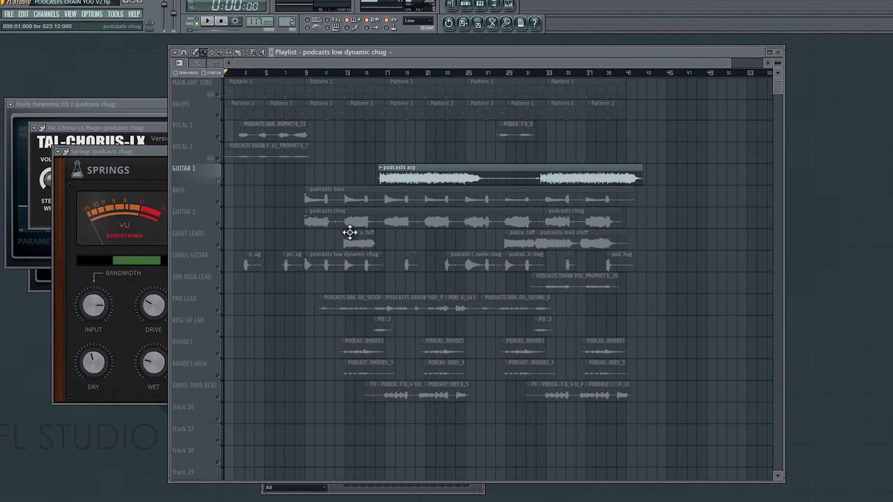
- Solo GUIAT LEADS, play its first podcasts lead stuff clip from just before bar 13, and stop
left_click(224, 246)
left_click(346, 73)
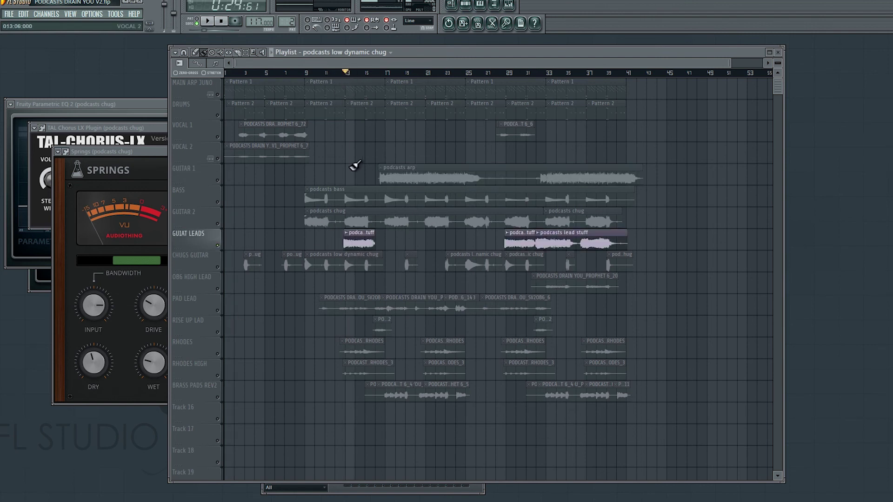
scroll(344, 74, "up", 2)
left_click(324, 73)
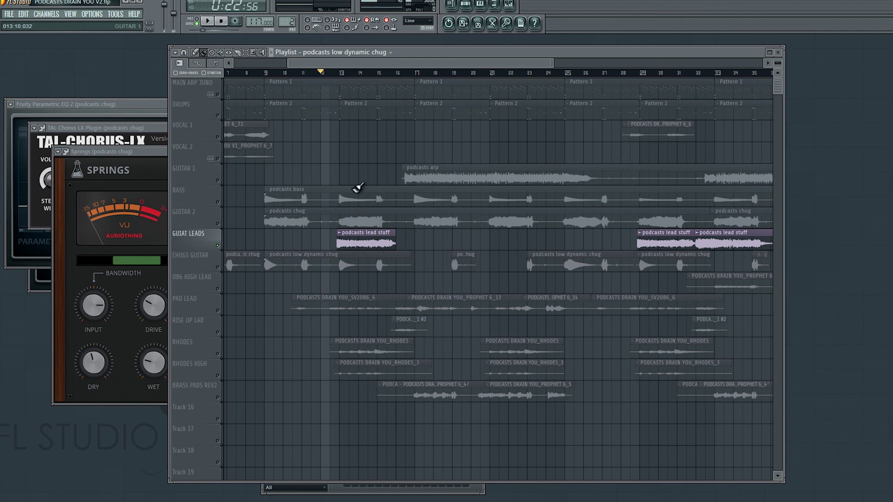
left_click(331, 73)
key("space")
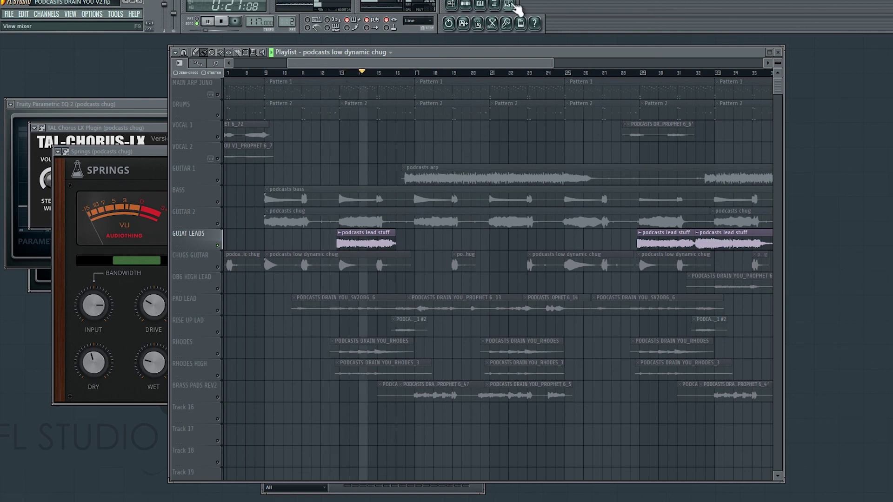
key("space")
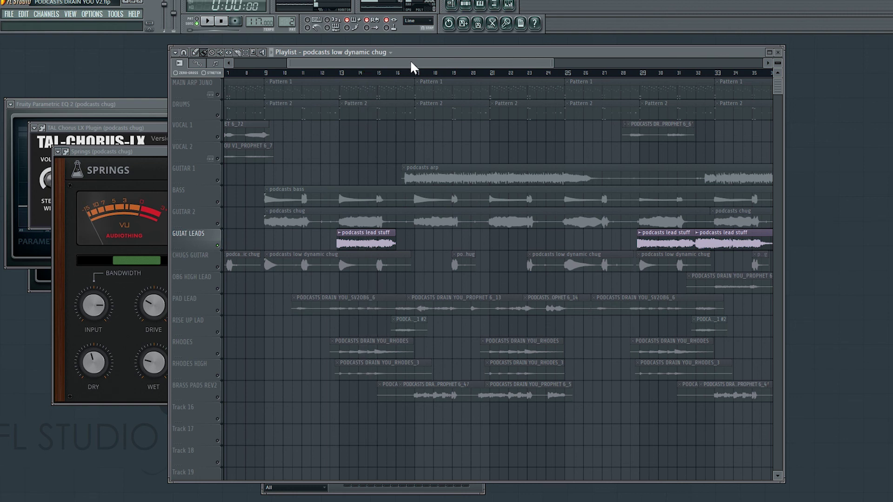
- Play the second group of lead clips from just before bar 29, adding MAIN ARP JUNO and DRUMS during playback
left_click_drag(409, 63, 515, 63)
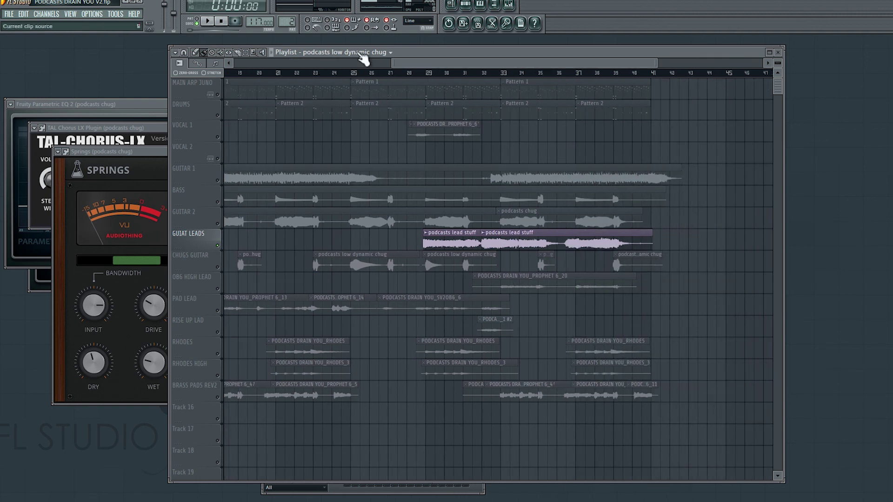
left_click(419, 73)
key("space")
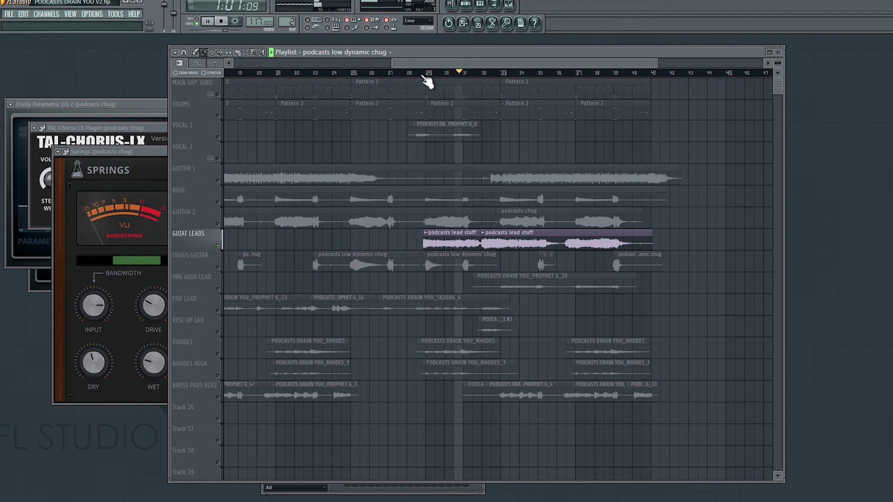
left_click(217, 95)
left_click(218, 116)
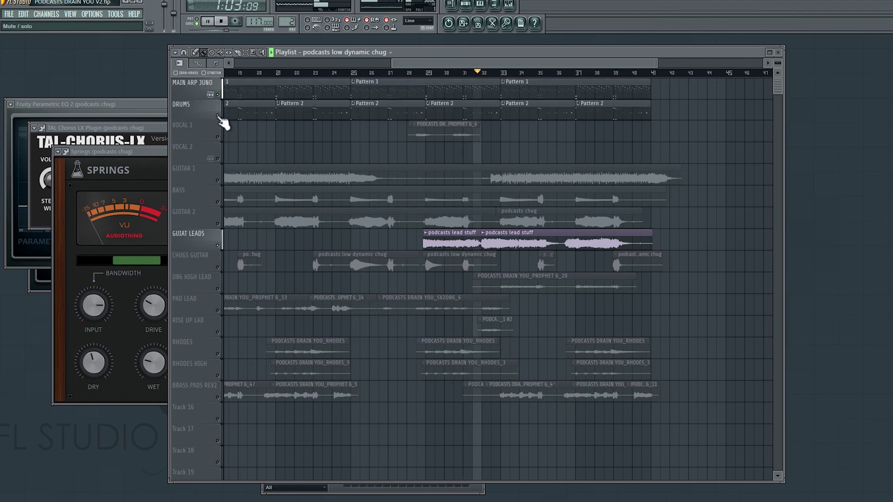
- Compare the full mix with GUIAT LEADS soloed during playback, leave all tracks unmuted, and stop
right_click(218, 115)
right_click(218, 116)
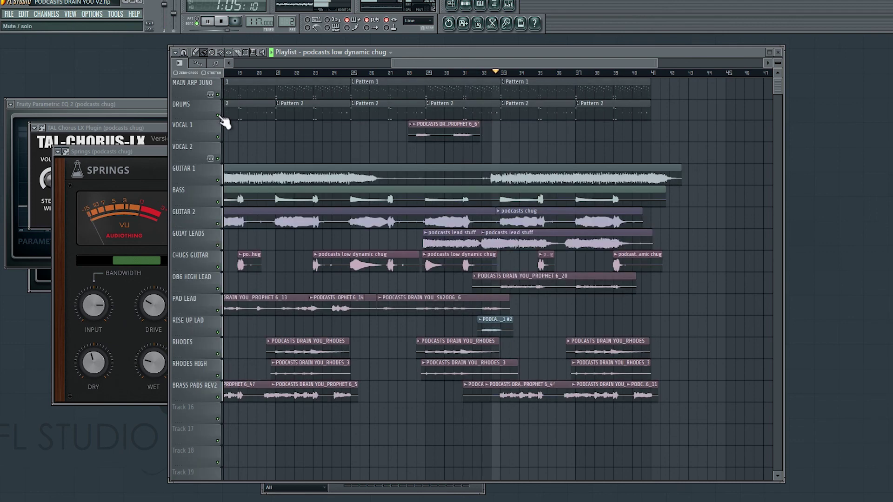
right_click(218, 246)
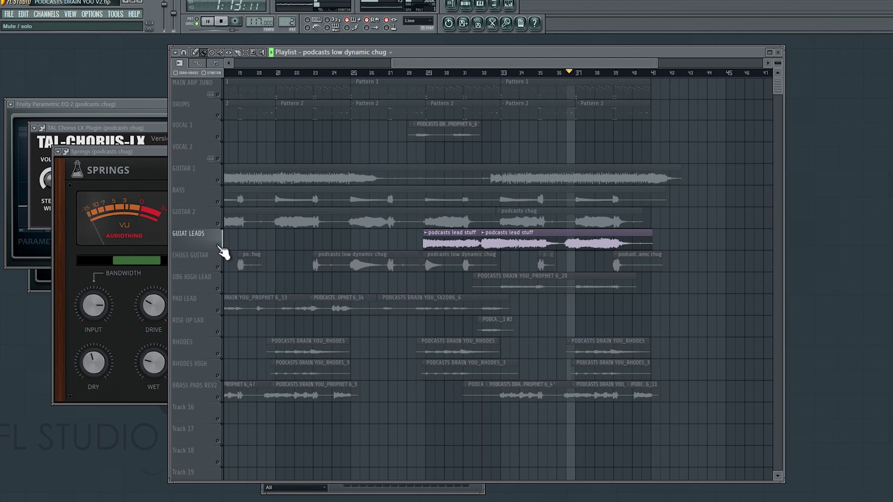
right_click(217, 245)
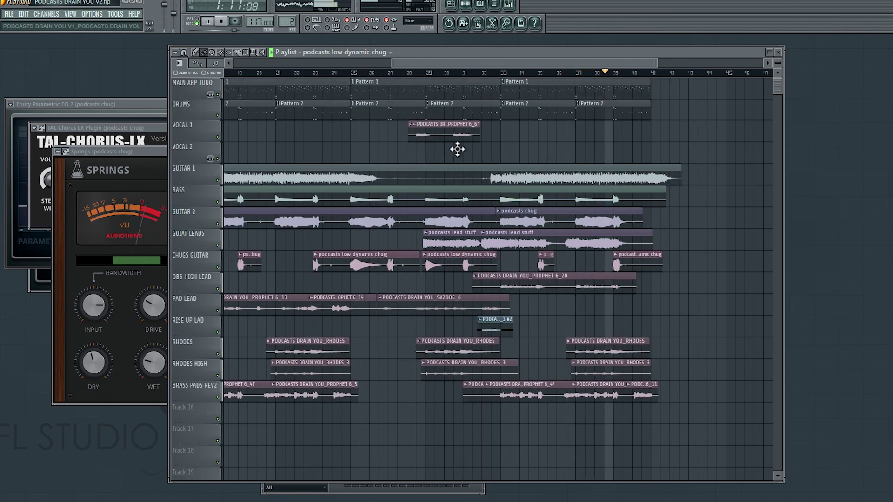
key("space")
- Open the podcasts lead stuff channel's mixer insert, review its ValhallaVintageVerb reverb, and close the effect
left_click(509, 4)
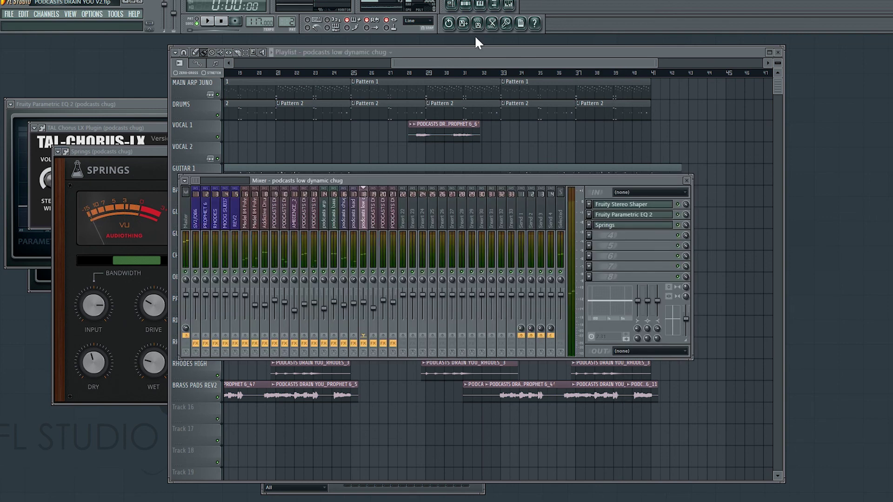
key("F9")
double_click(610, 256)
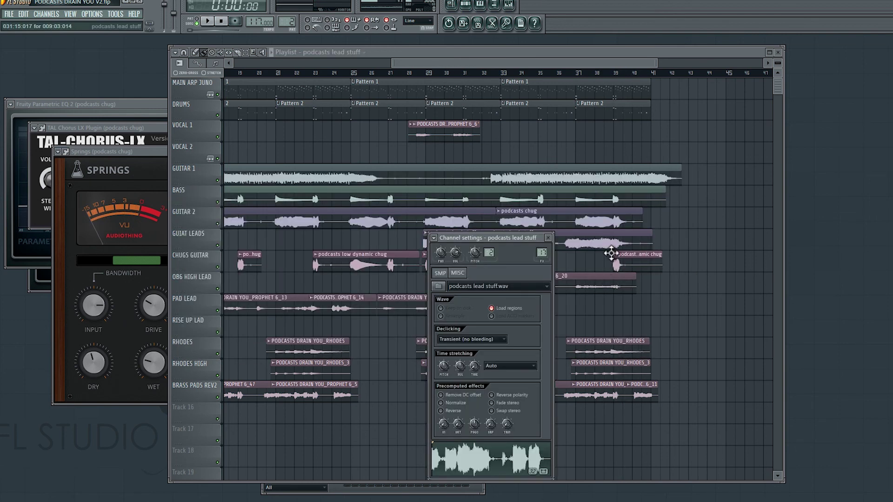
left_click(509, 4)
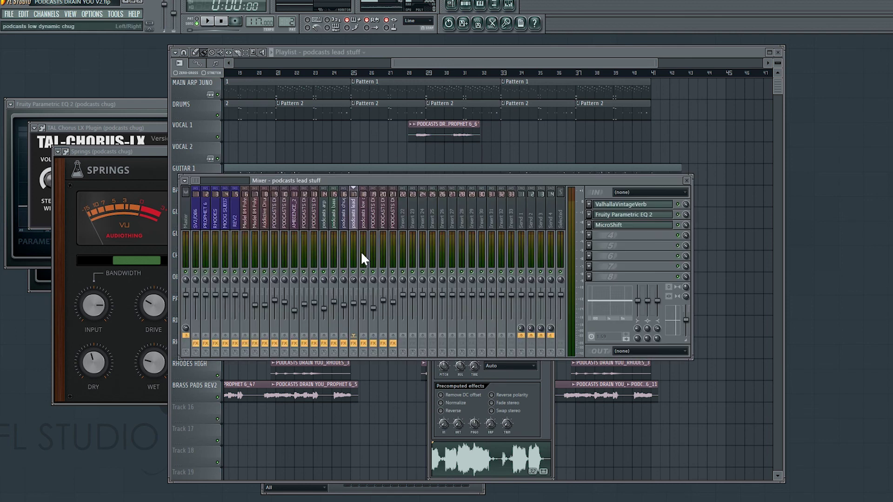
left_click(622, 206)
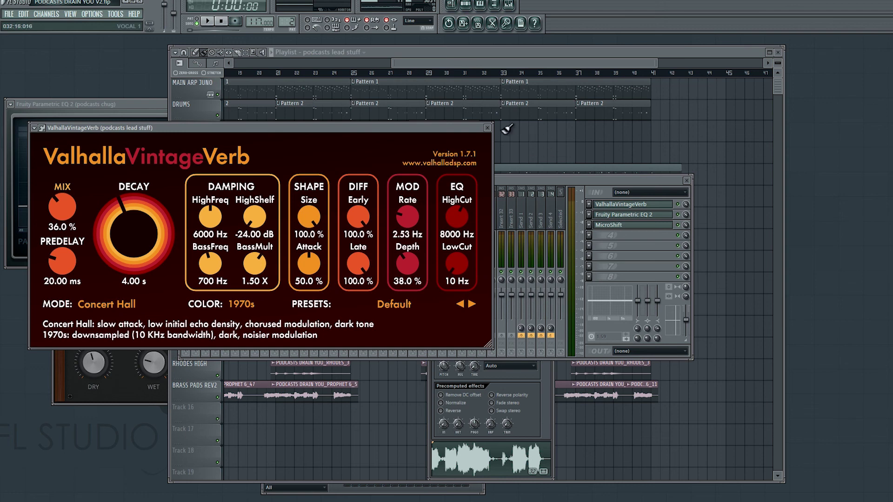
left_click(488, 128)
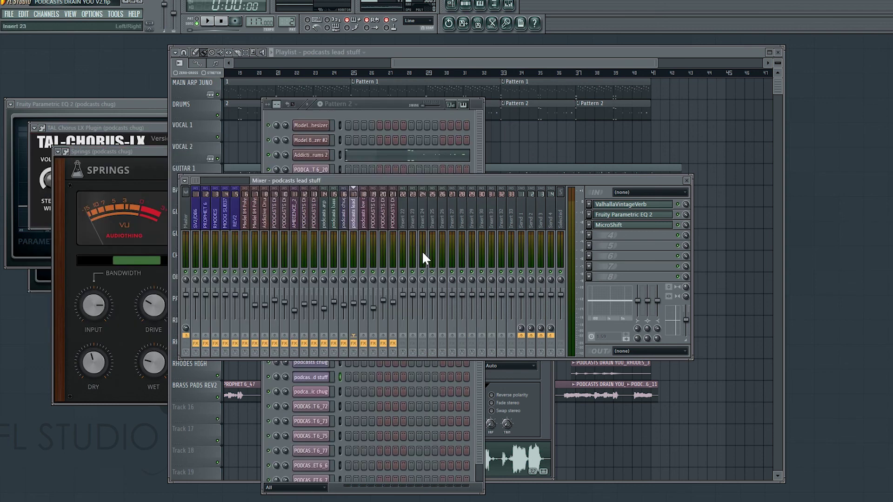
- Review Fruity Parametric EQ 2 and MicroShift on the podcasts lead stuff insert, closing each, and return to the full playlist arrangement
left_click(626, 215)
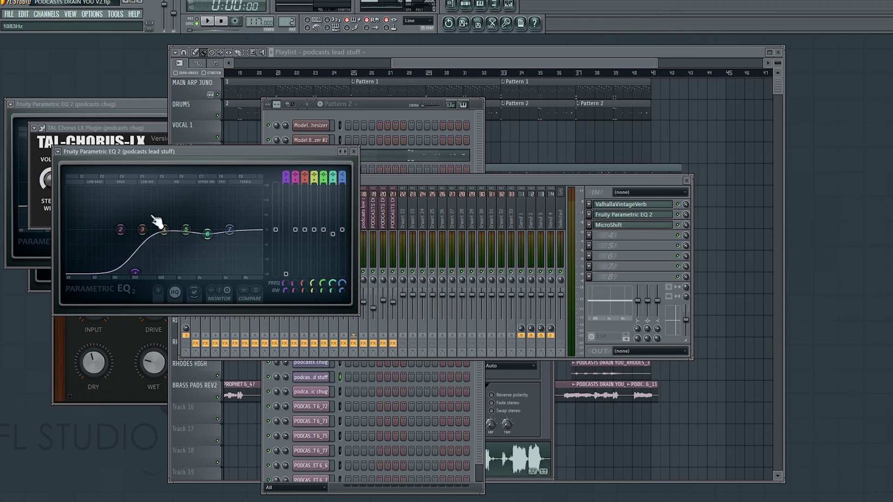
left_click(355, 152)
left_click(618, 226)
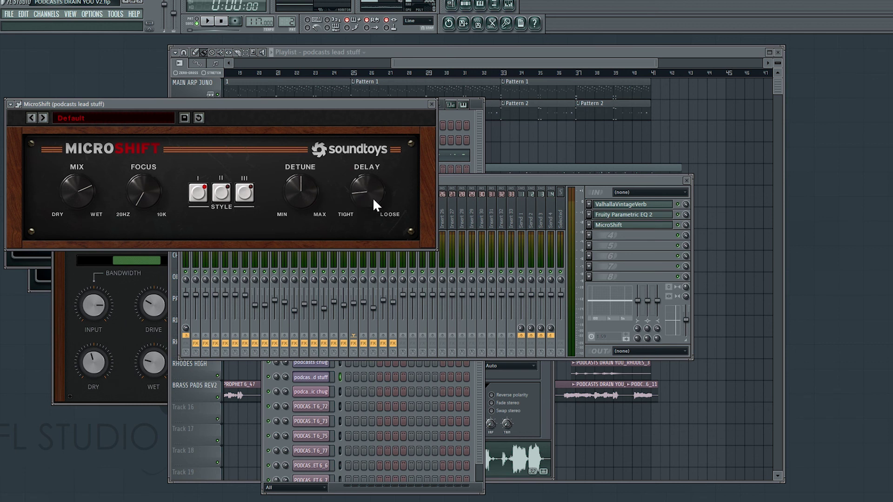
left_click_drag(369, 191, 369, 194)
left_click(431, 104)
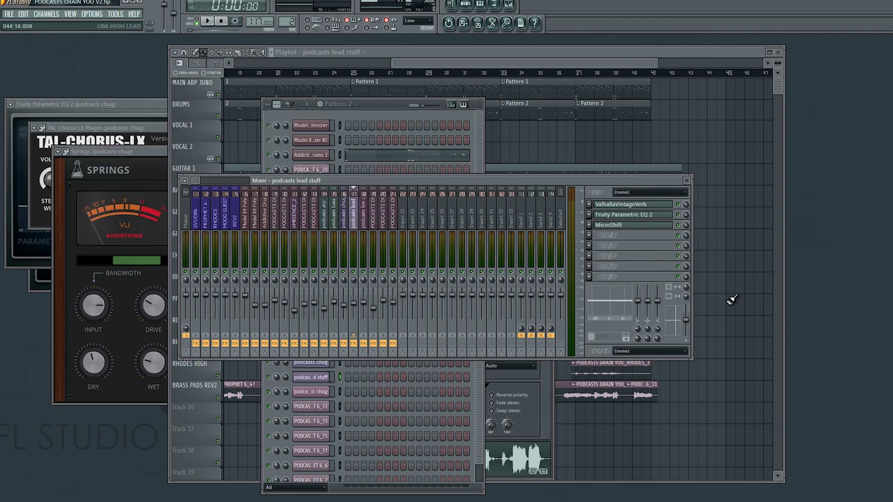
left_click(479, 55)
scroll(548, 327, "down", 2)
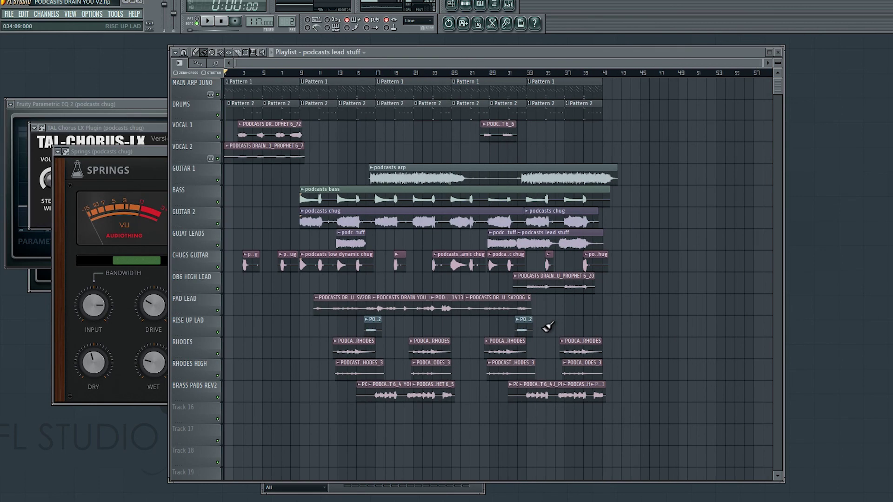